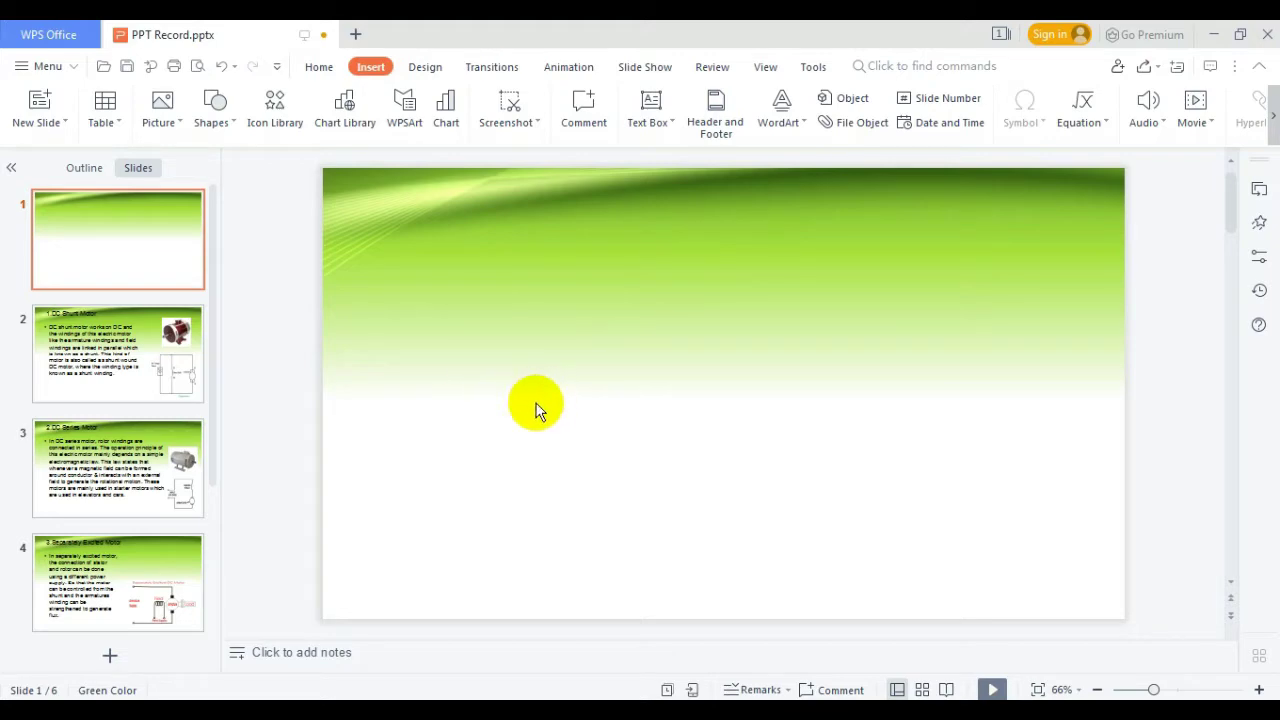
Review the content slides, including the Separately Excited, PMDC and DC Shunt Motor slides, then return to the blank title slide.
{"action": "left_click", "coordinate": [112, 360]}
{"action": "left_click", "coordinate": [128, 495]}
{"action": "left_click", "coordinate": [120, 578]}
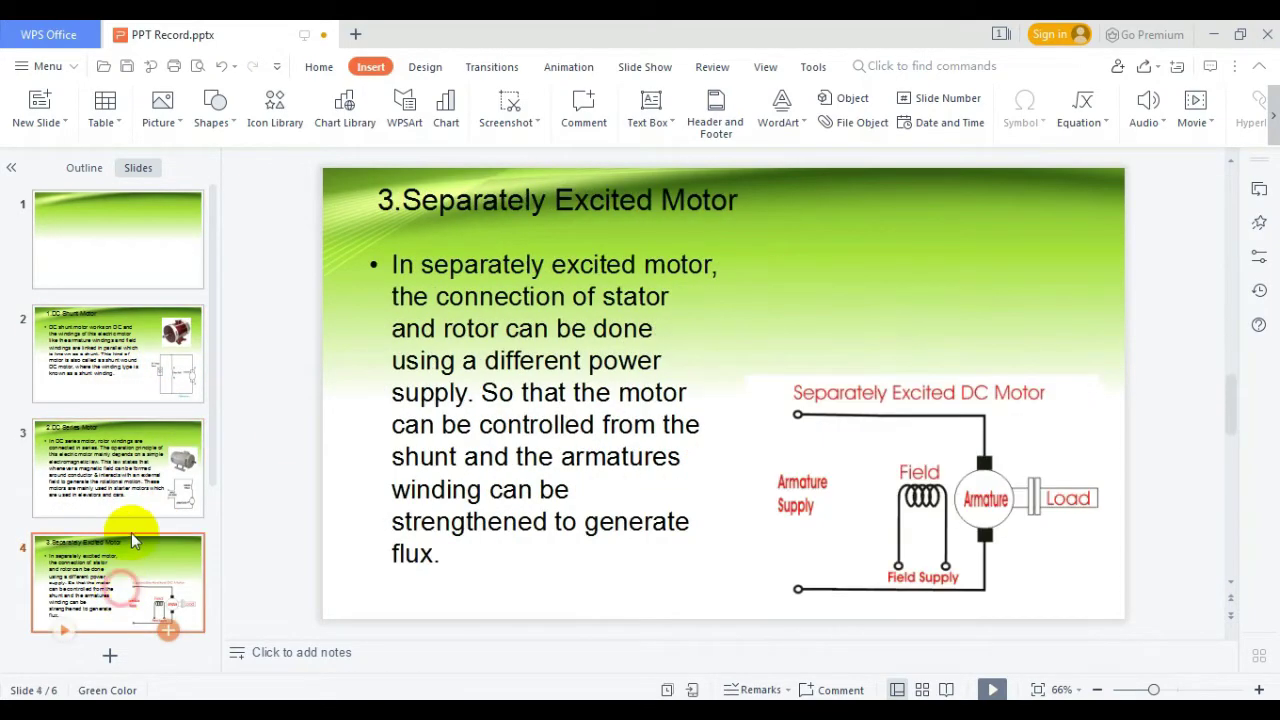
{"action": "scroll", "coordinate": [128, 534], "scroll_direction": "down", "scroll_amount": 2}
{"action": "left_click", "coordinate": [130, 567]}
{"action": "left_click", "coordinate": [135, 492]}
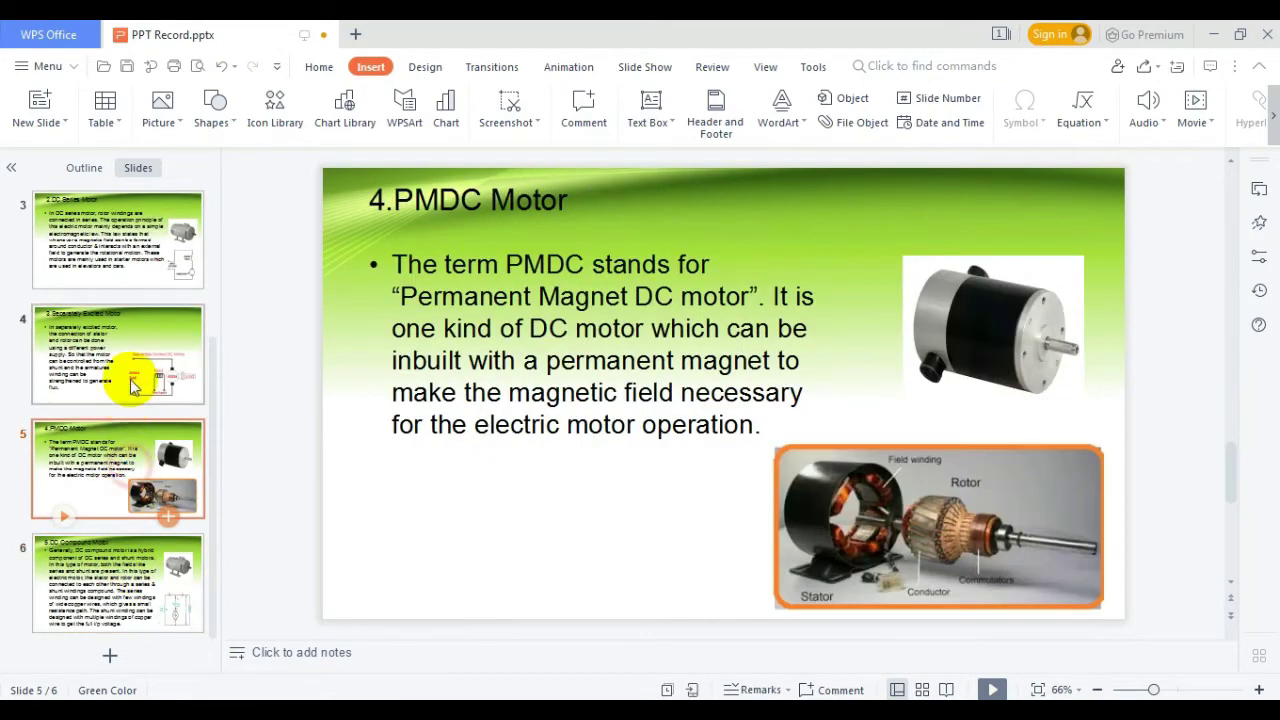
{"action": "left_click", "coordinate": [134, 257]}
{"action": "scroll", "coordinate": [134, 300], "scroll_direction": "up", "scroll_amount": 2}
{"action": "left_click", "coordinate": [134, 365]}
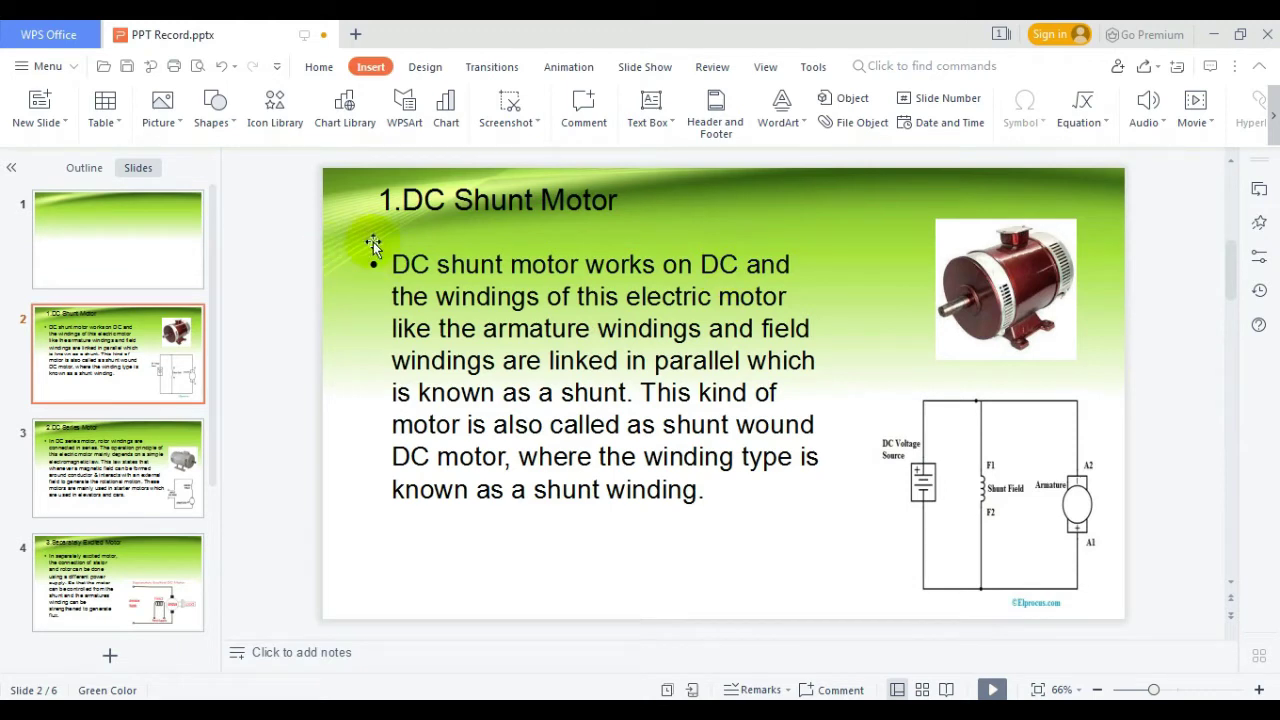
{"action": "left_click", "coordinate": [108, 257]}
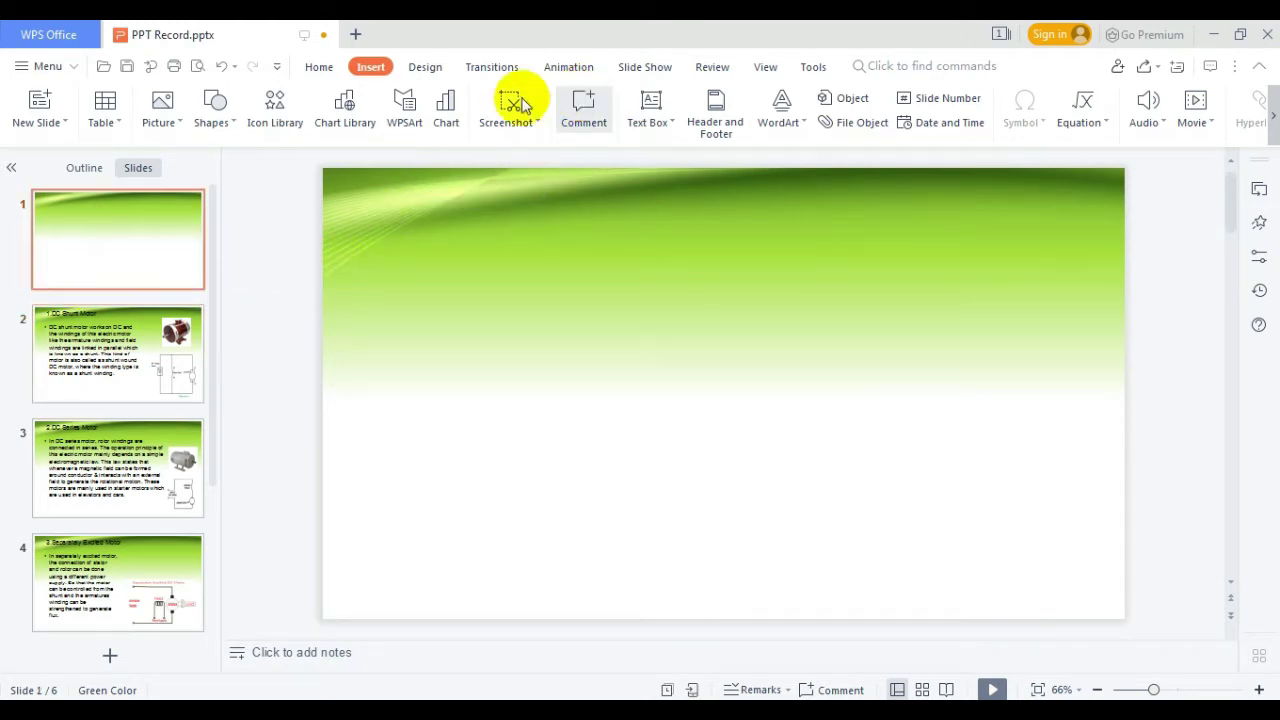
Draw a plain rectangle from the title slide's top-left corner down to the bottom edge.
{"action": "left_click", "coordinate": [319, 67]}
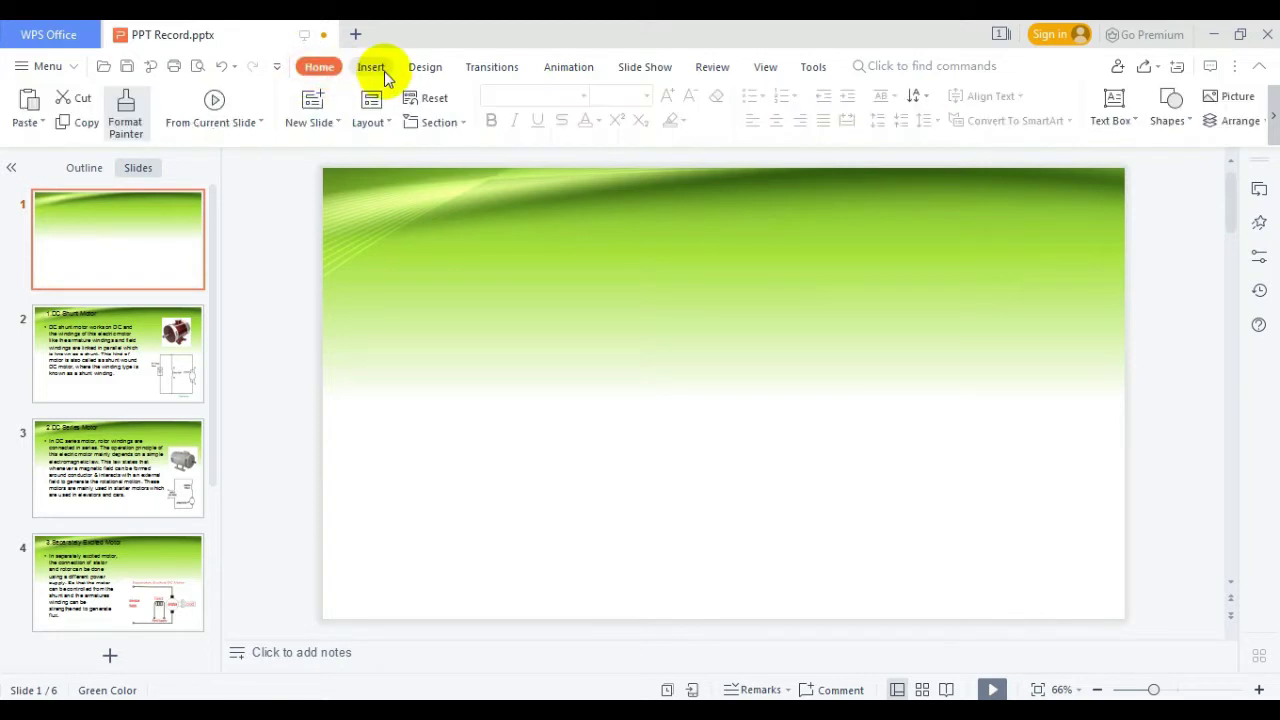
{"action": "left_click", "coordinate": [378, 68]}
{"action": "left_click", "coordinate": [213, 120]}
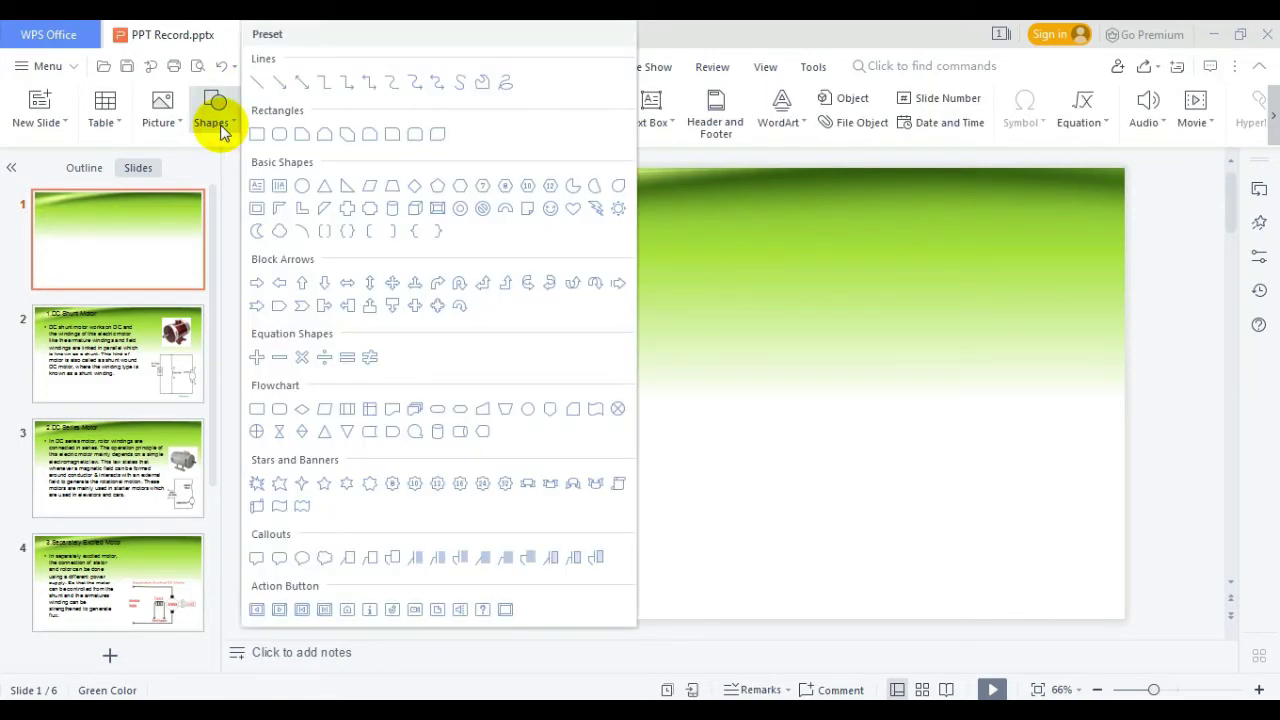
{"action": "left_click", "coordinate": [257, 136]}
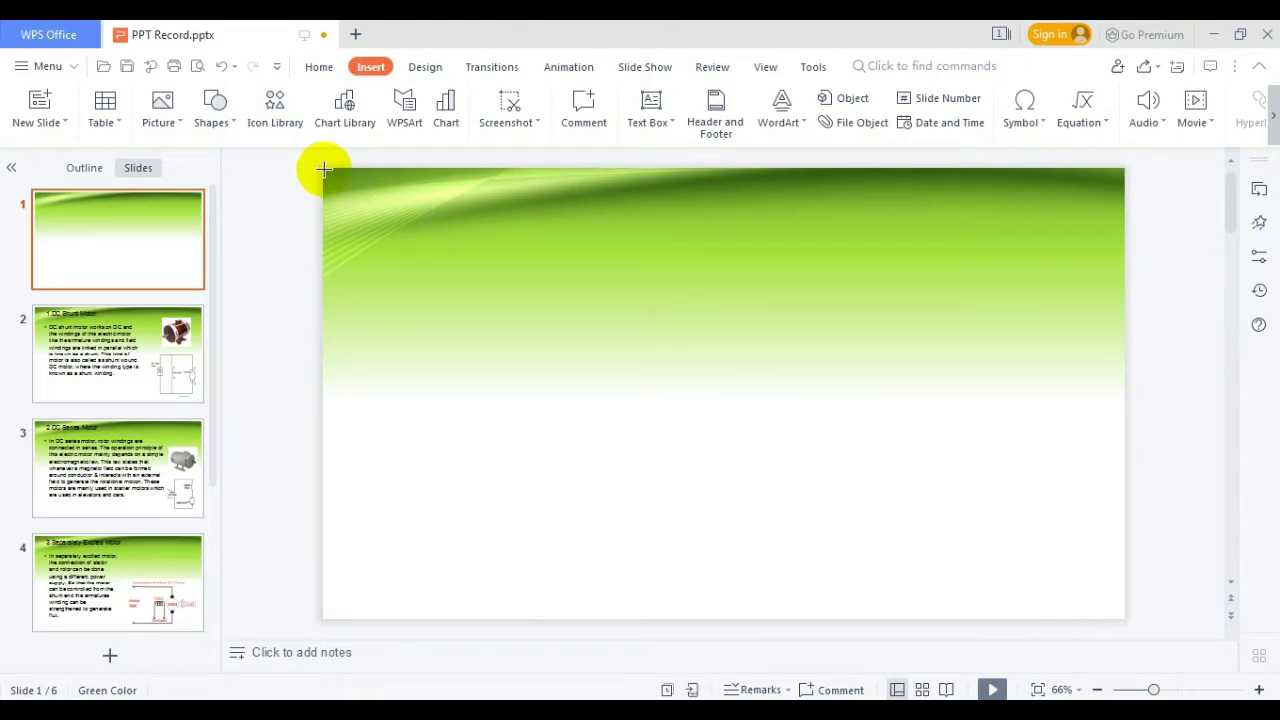
{"action": "left_click_drag", "start_coordinate": [323, 169], "coordinate": [373, 621]}
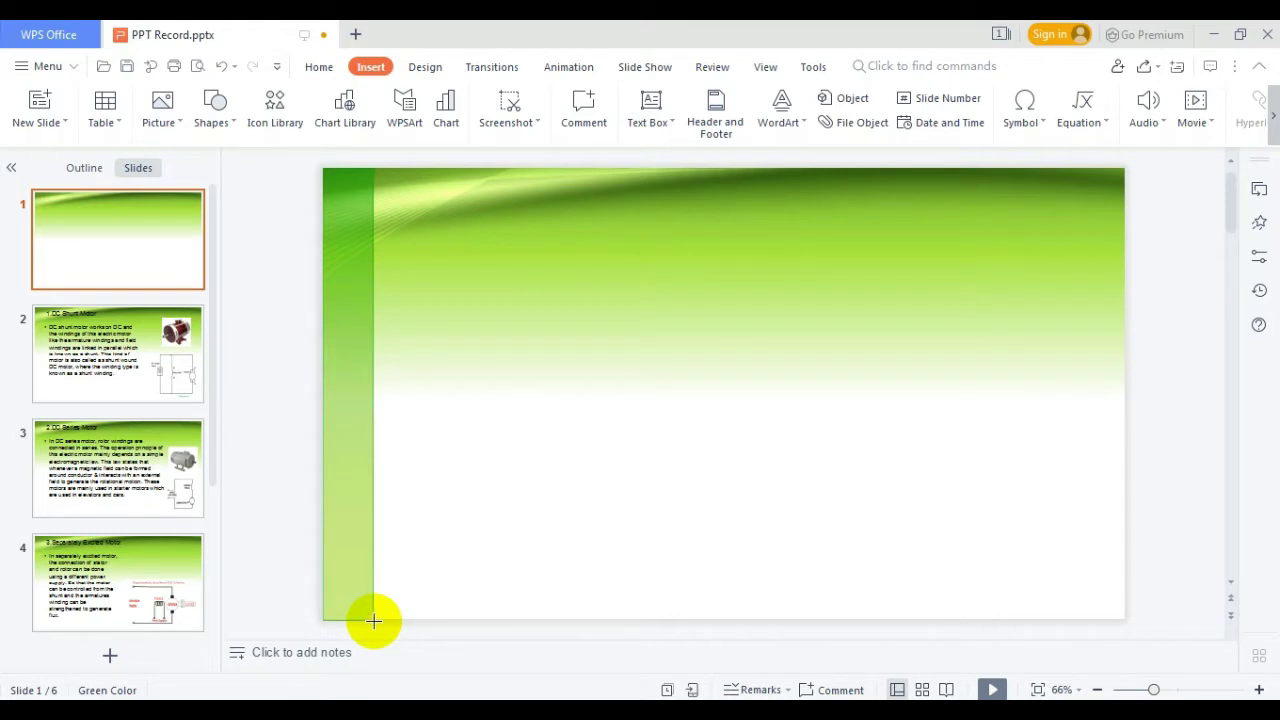
{"action": "left_click_drag", "start_coordinate": [373, 621], "coordinate": [375, 619]}
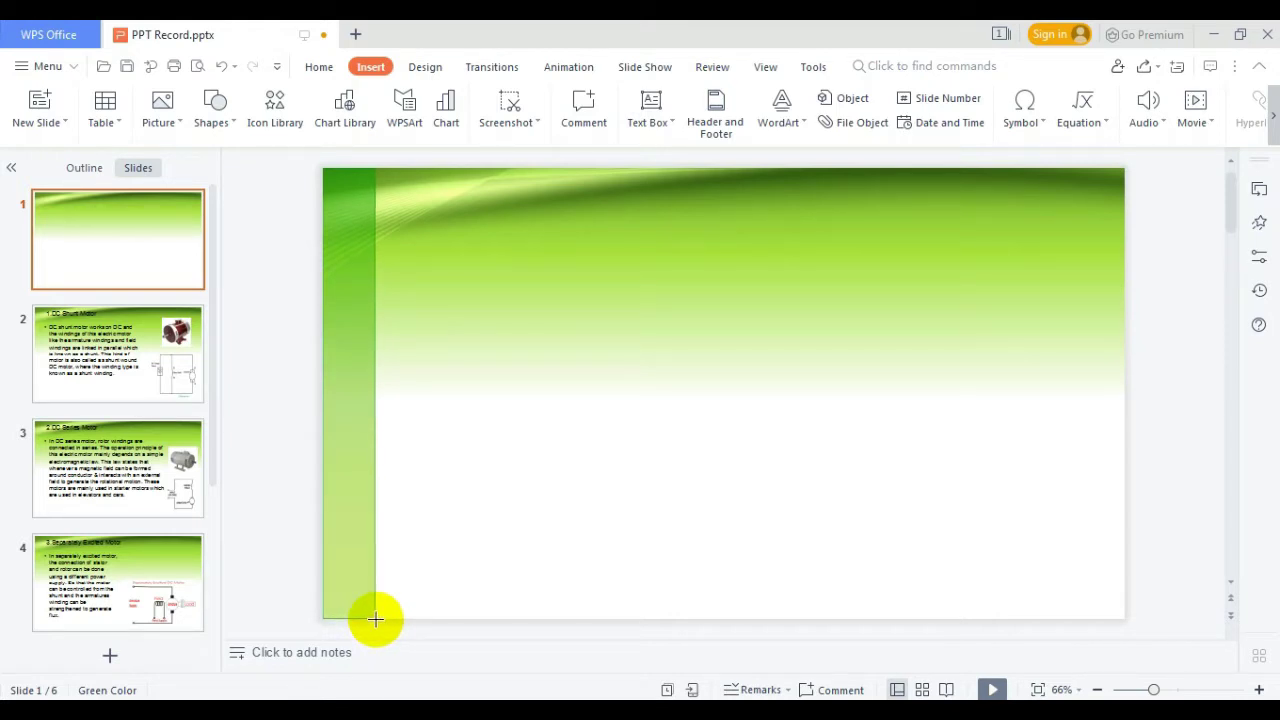
{"action": "left_click_drag", "start_coordinate": [375, 619], "coordinate": [376, 619]}
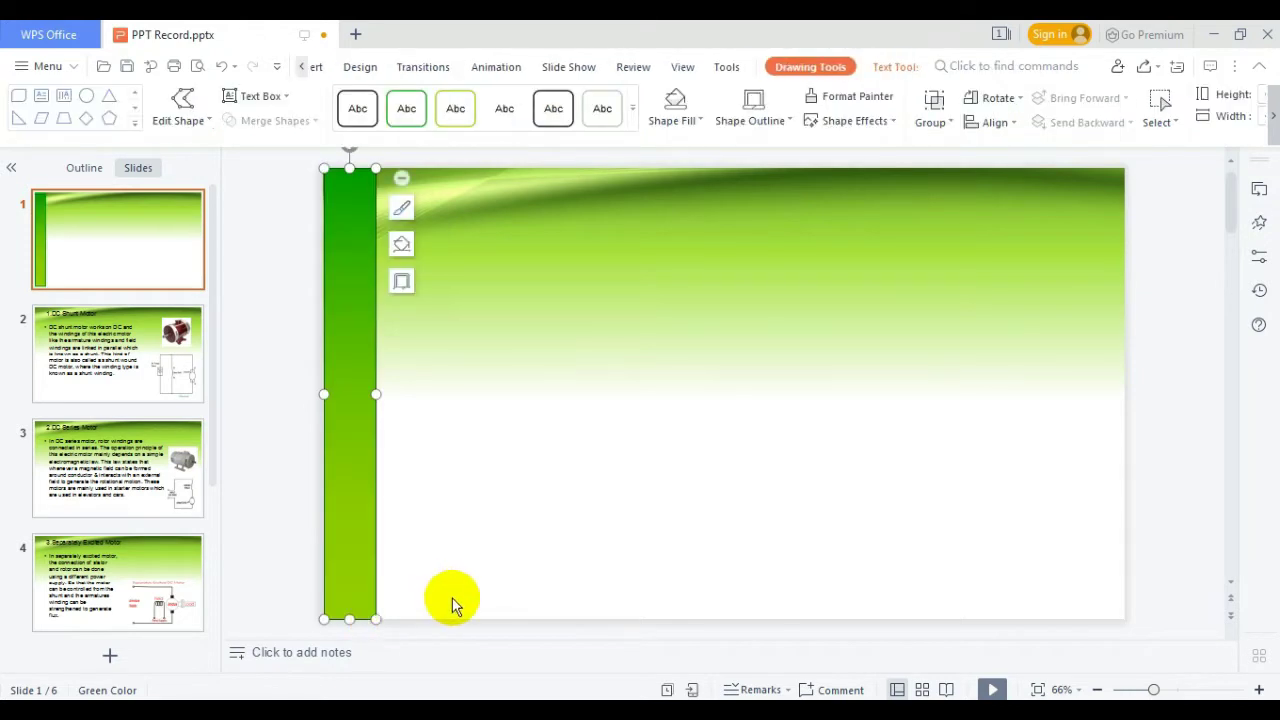
Duplicate the green bar with Ctrl+D so five strips sit side by side at equal spacing.
{"action": "left_click", "coordinate": [351, 439]}
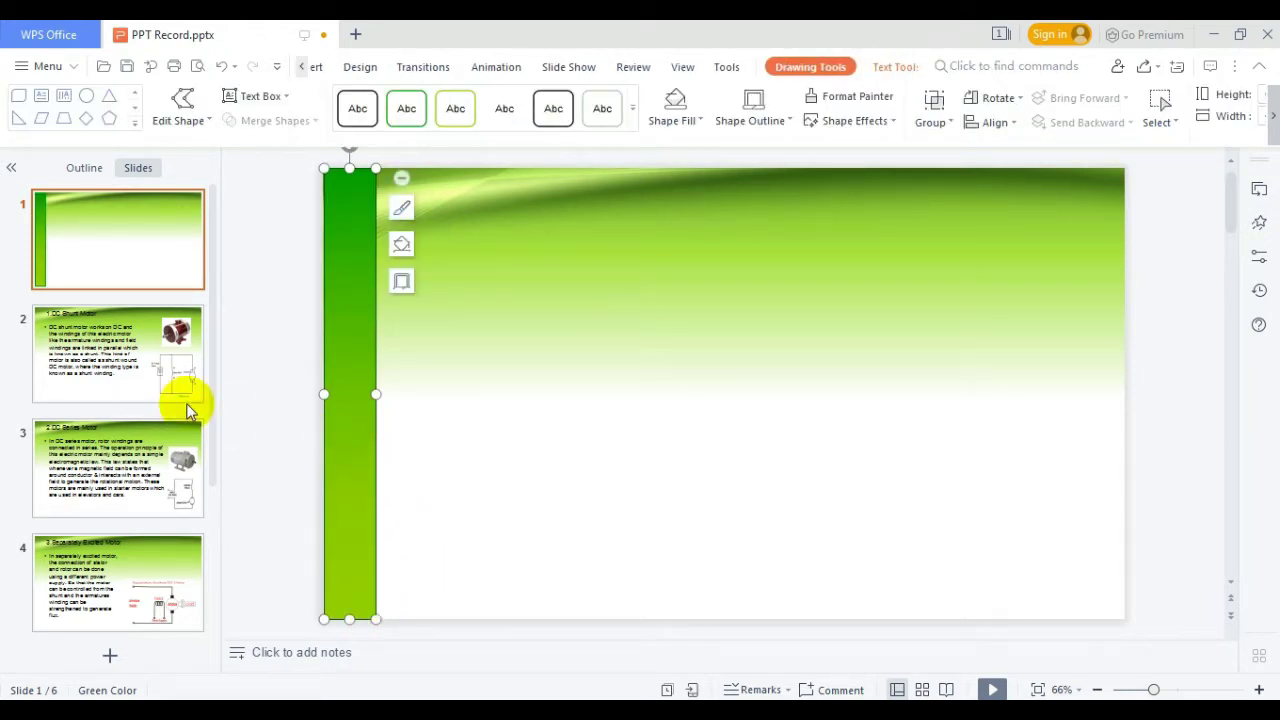
{"action": "left_click", "coordinate": [356, 361]}
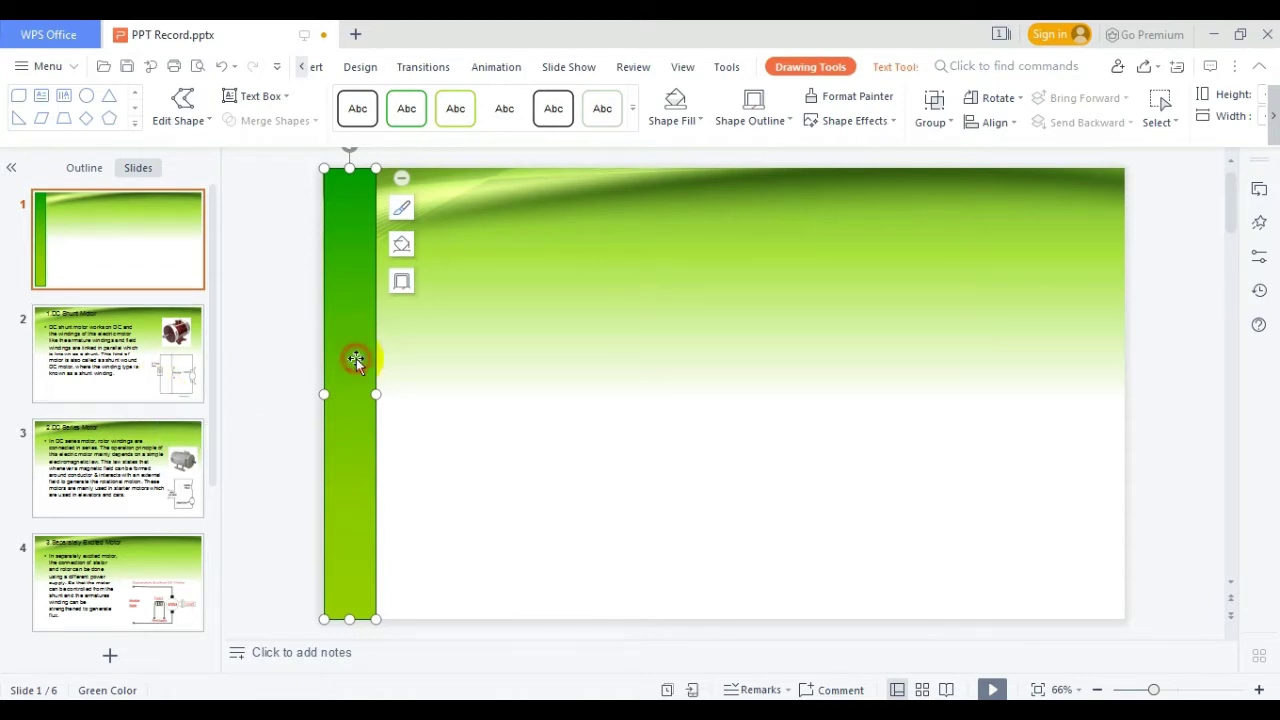
{"action": "key", "text": "ctrl+d"}
{"action": "mouse_move", "coordinate": [356, 361]}
{"action": "left_mouse_down"}
{"action": "mouse_move", "coordinate": [430, 353]}
{"action": "mouse_move", "coordinate": [403, 358]}
{"action": "left_mouse_up"}
{"action": "key", "text": "ctrl+d"}
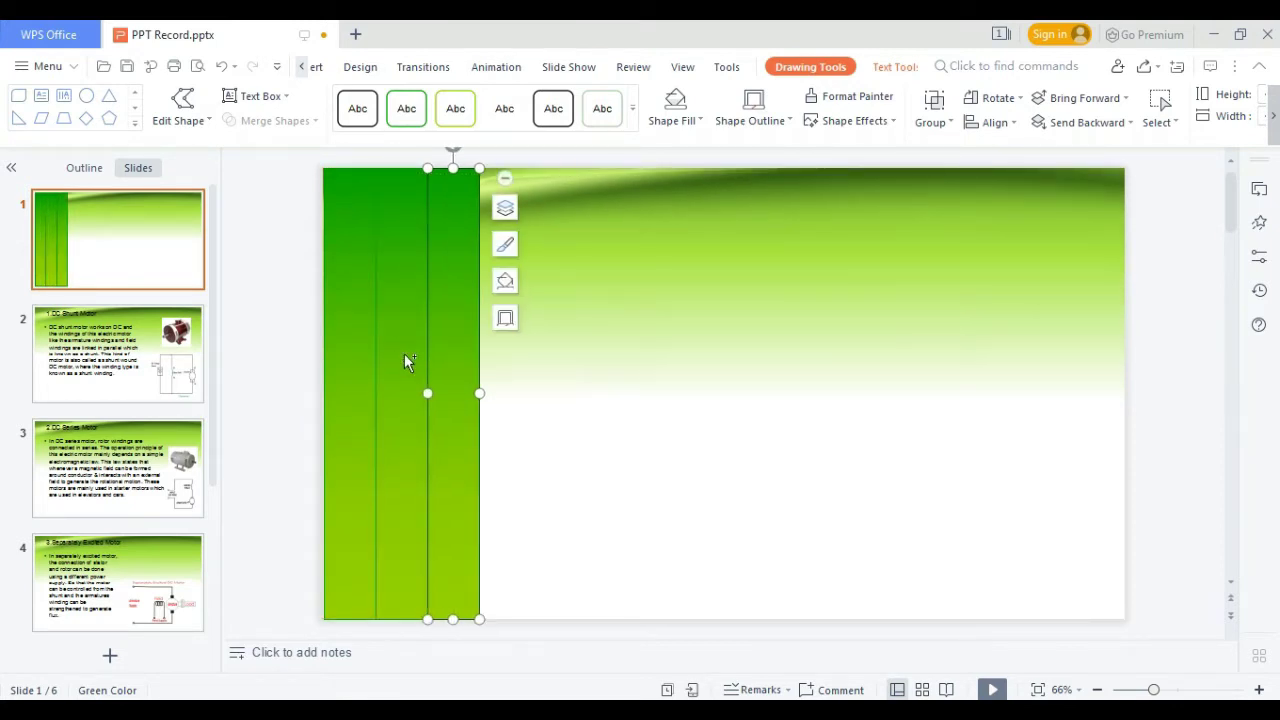
{"action": "key", "text": "ctrl+d"}
{"action": "key", "text": "ctrl+d"}
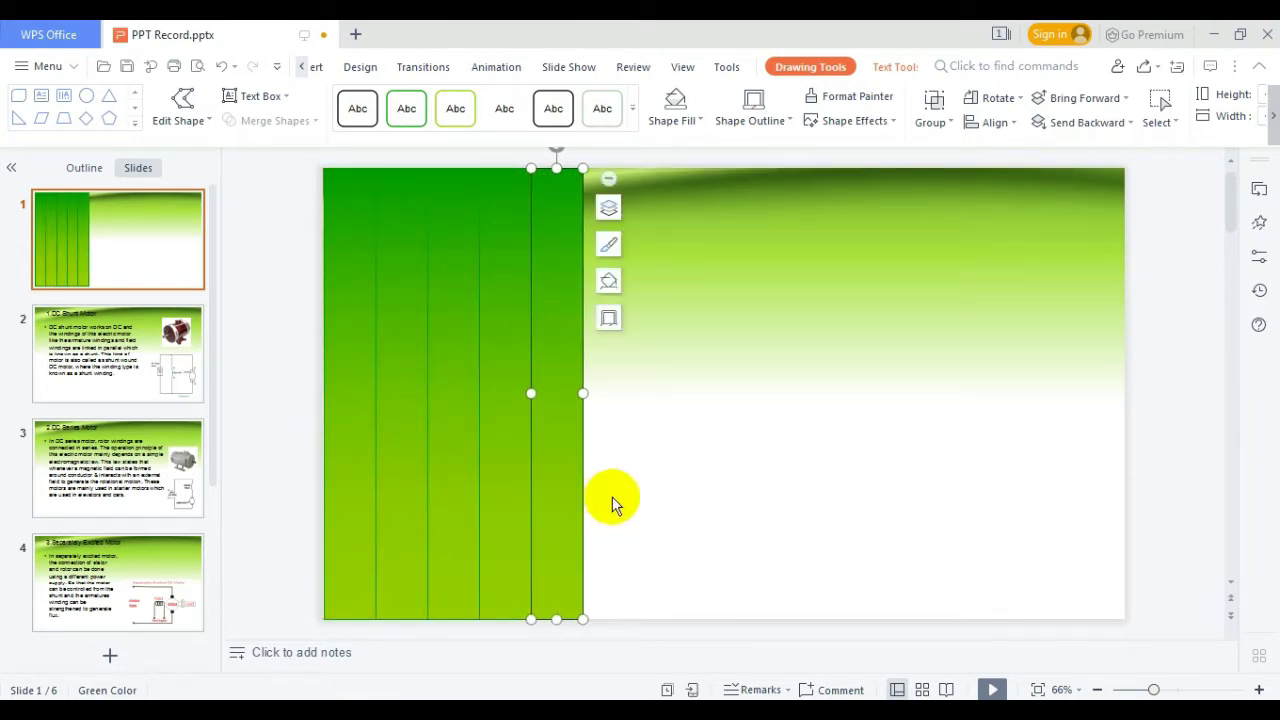
Select the rightmost green strip to check its placement, then deselect it.
{"action": "left_click", "coordinate": [646, 503]}
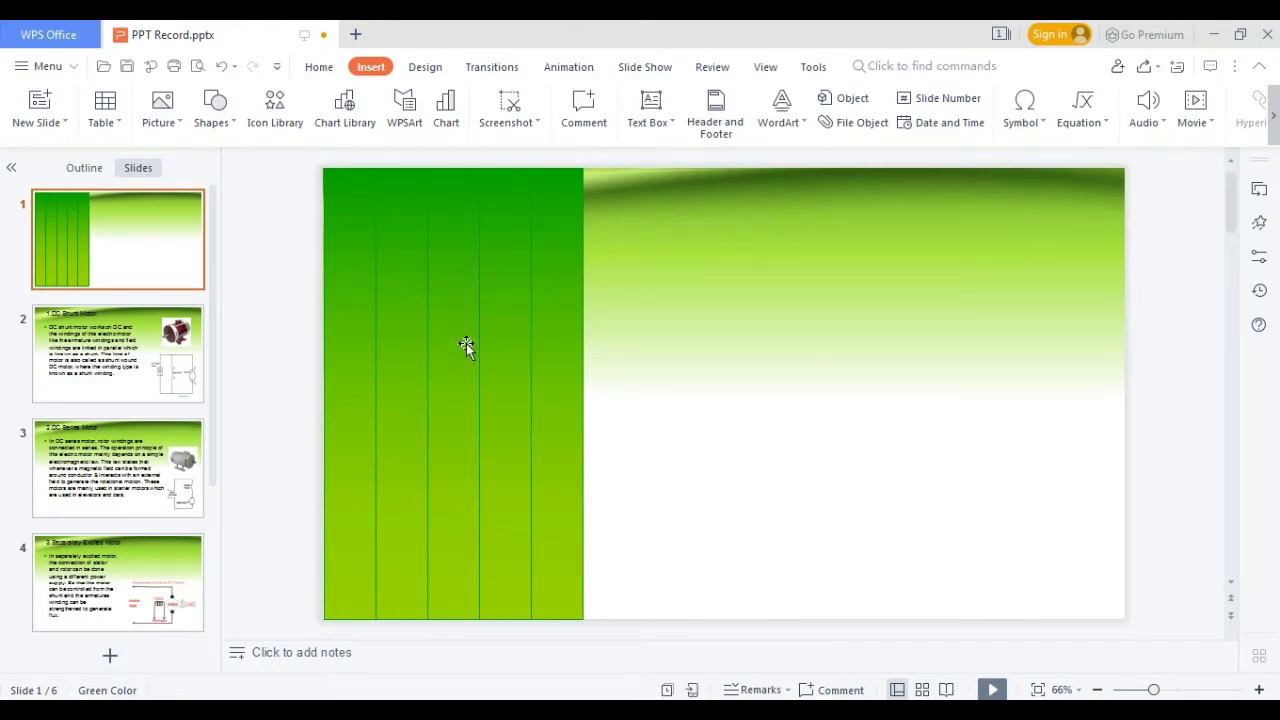
{"action": "left_click", "coordinate": [552, 366]}
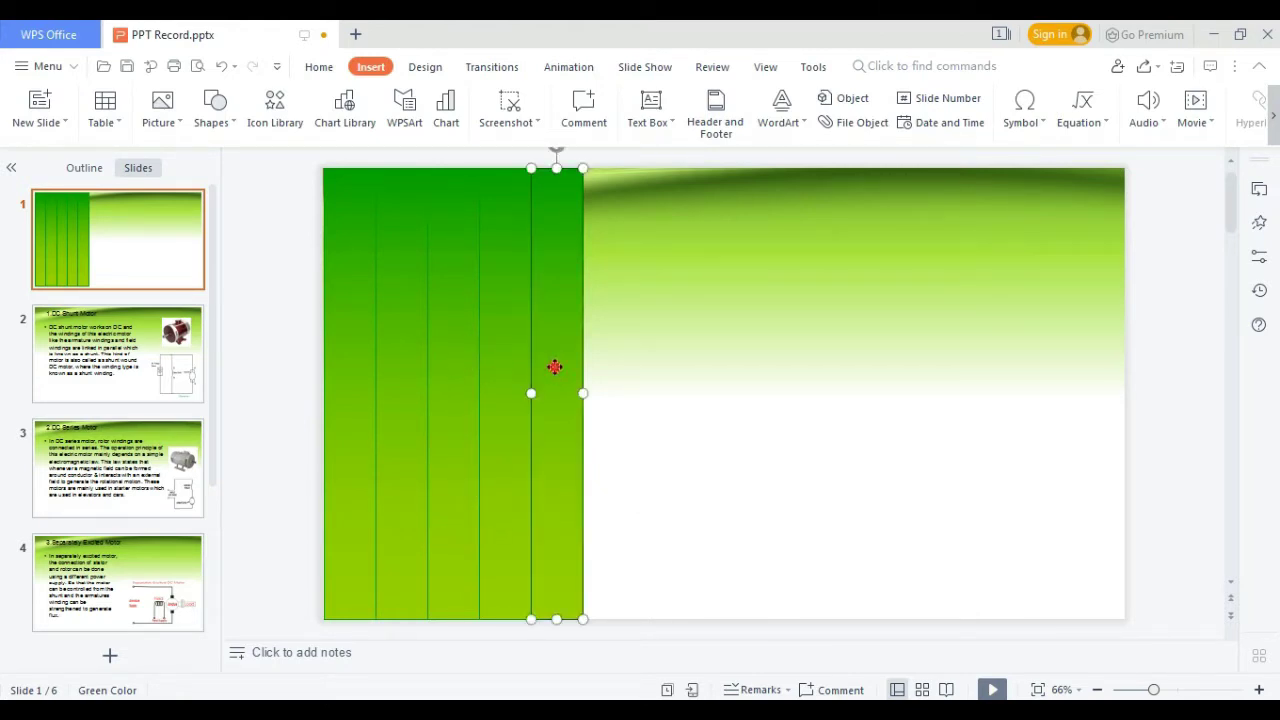
{"action": "left_click", "coordinate": [575, 367]}
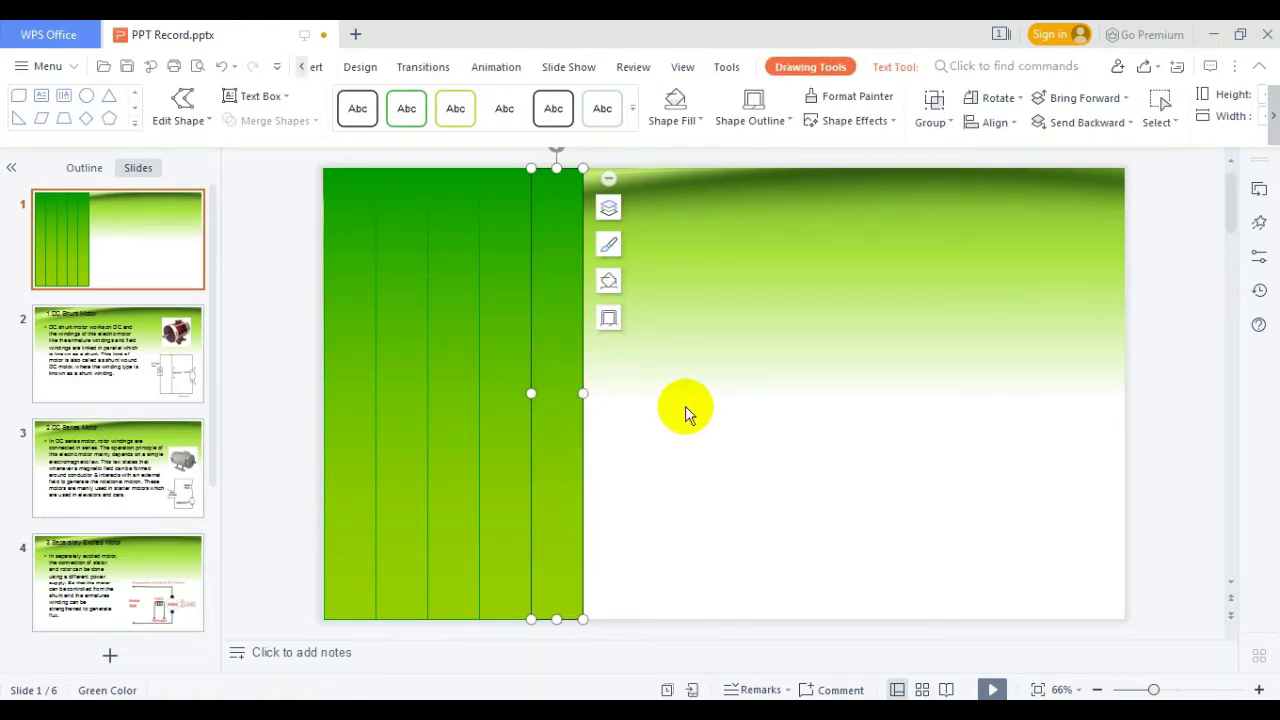
{"action": "left_click", "coordinate": [725, 354]}
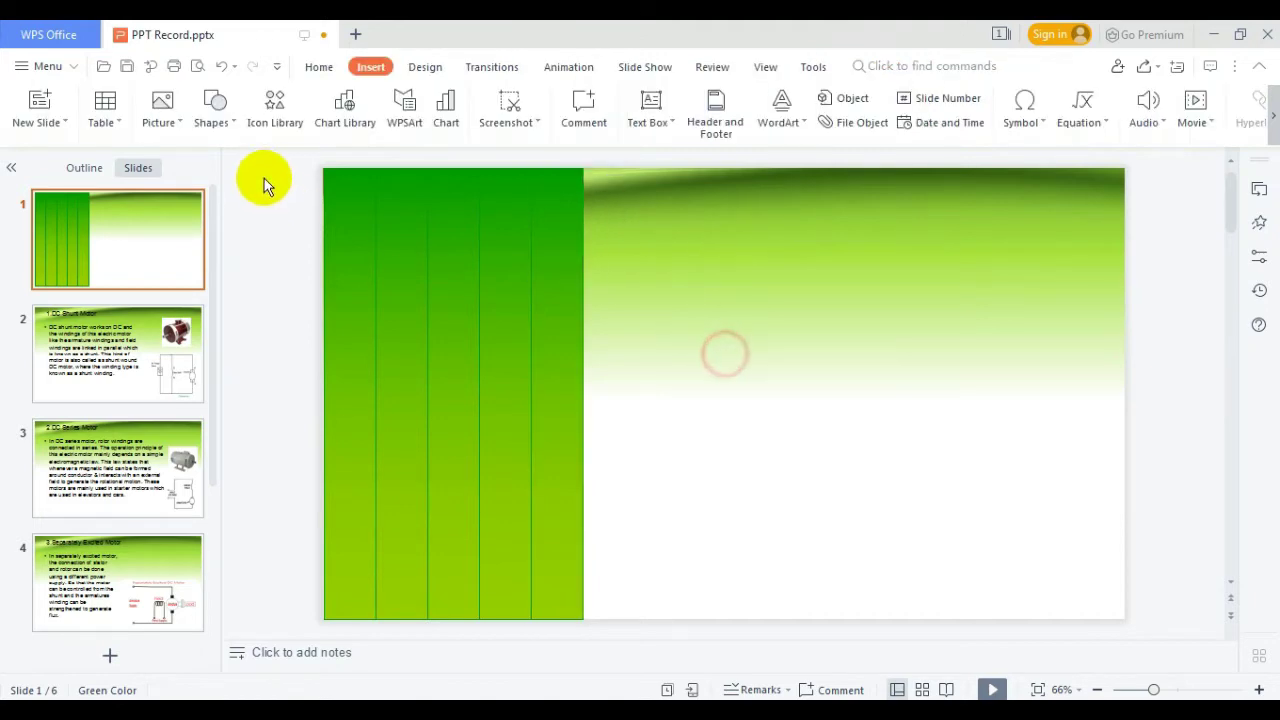
Draw an isosceles triangle, rotate it right 90°, and move it to the bottom of the last strip.
{"action": "left_click", "coordinate": [212, 125]}
{"action": "left_click", "coordinate": [318, 190]}
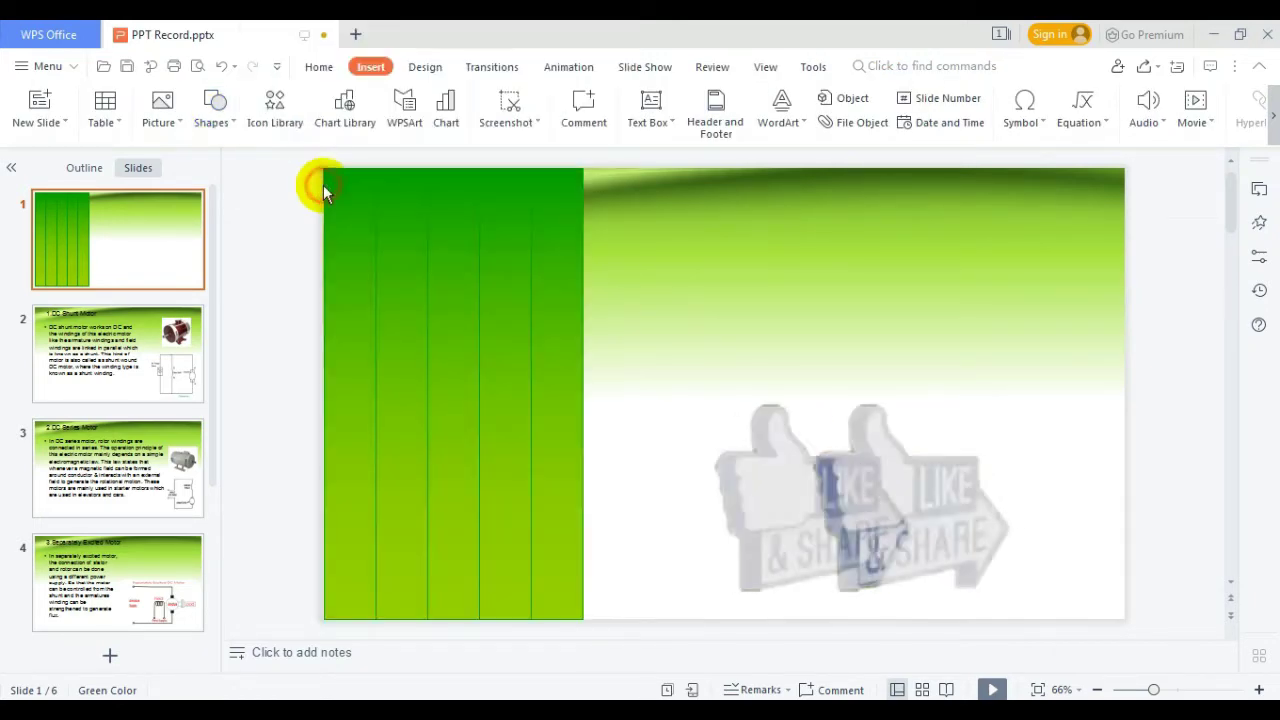
{"action": "mouse_move", "coordinate": [713, 228]}
{"action": "left_mouse_down"}
{"action": "mouse_move", "coordinate": [719, 290]}
{"action": "mouse_move", "coordinate": [778, 287]}
{"action": "left_mouse_up"}
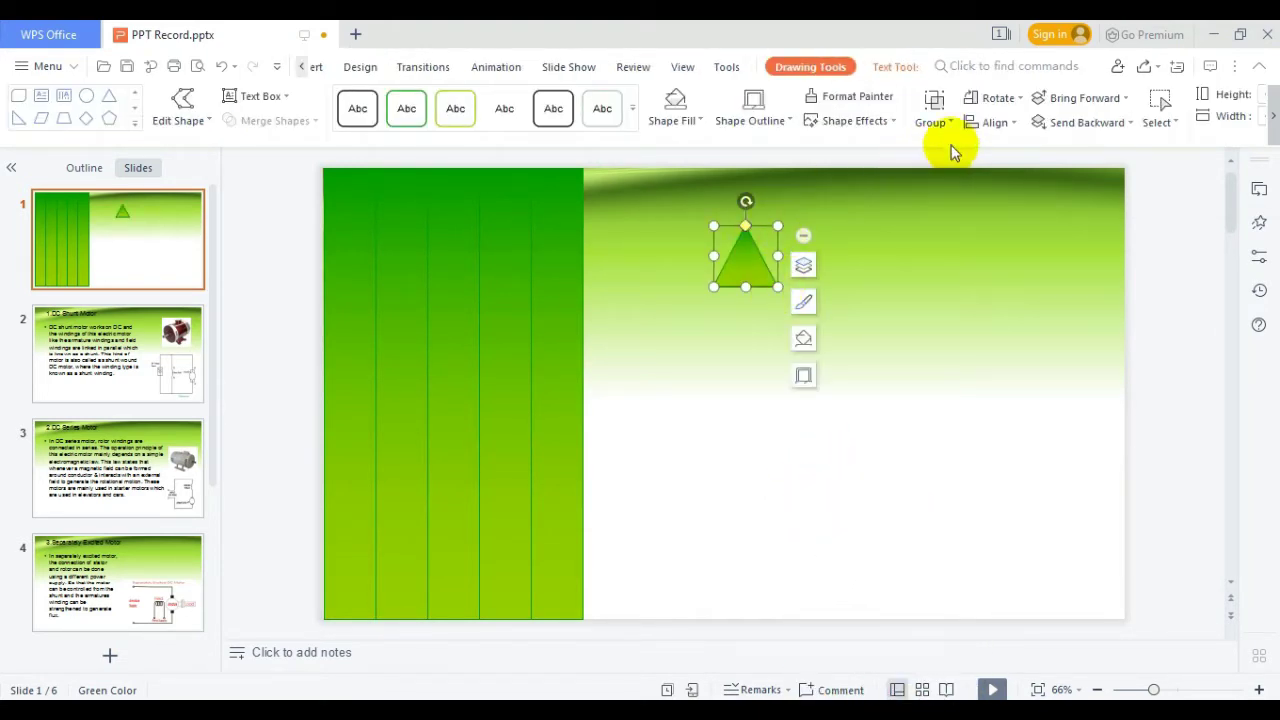
{"action": "left_click", "coordinate": [1000, 97]}
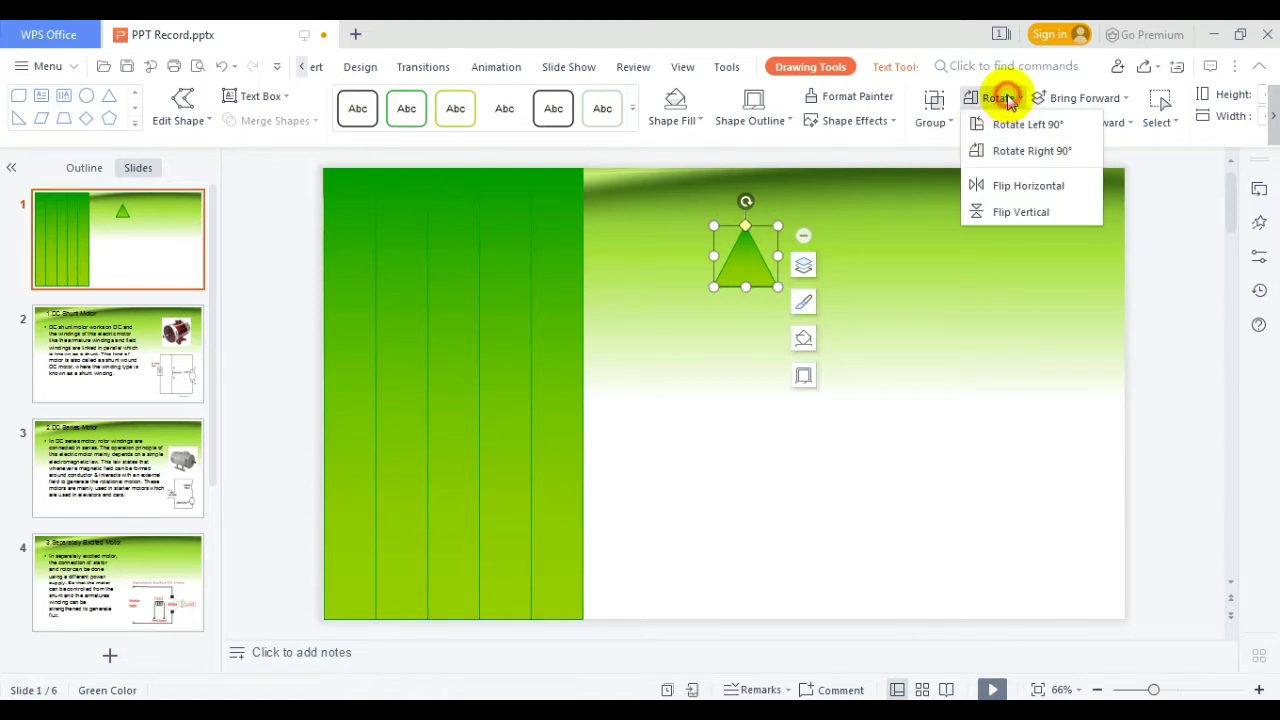
{"action": "left_click", "coordinate": [1024, 148]}
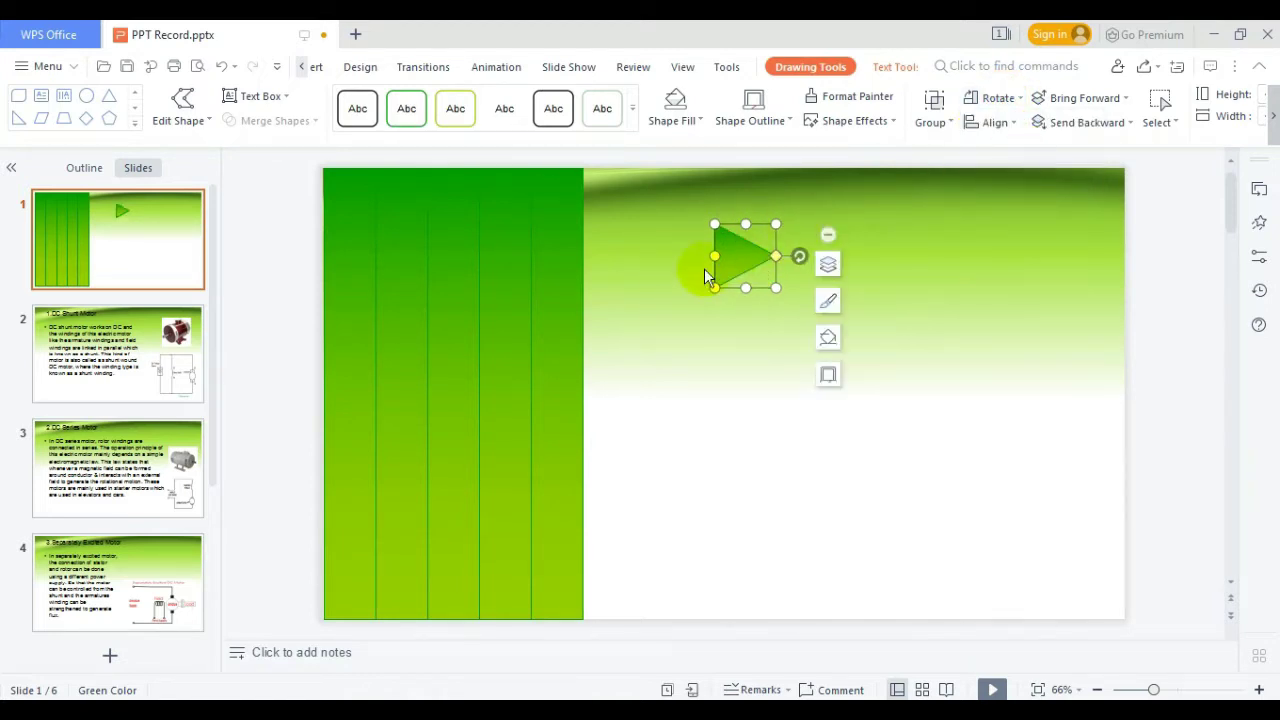
{"action": "mouse_move", "coordinate": [745, 260]}
{"action": "left_mouse_down"}
{"action": "mouse_move", "coordinate": [632, 567]}
{"action": "mouse_move", "coordinate": [615, 571]}
{"action": "left_mouse_up"}
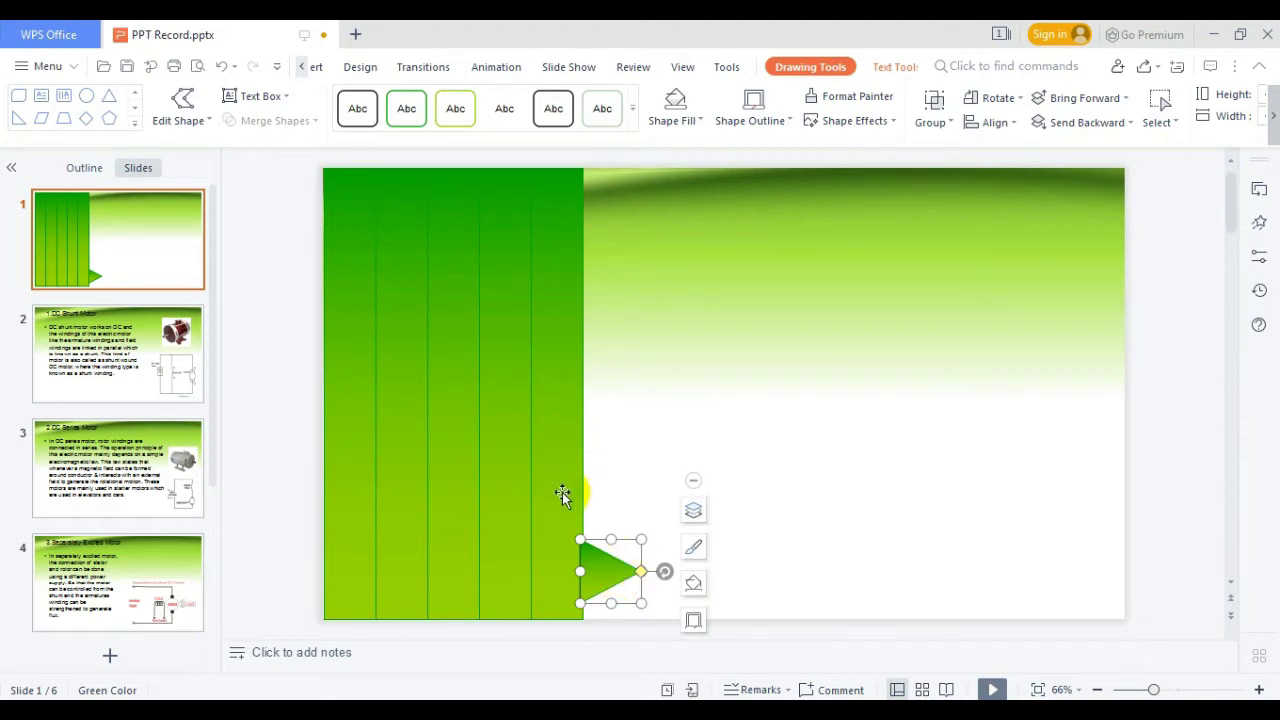
Copy the triangle diagonally up-left onto each remaining strip, repeating with Ctrl+D.
{"action": "left_click", "coordinate": [625, 458]}
{"action": "left_click", "coordinate": [606, 568]}
{"action": "mouse_move", "coordinate": [603, 571]}
{"action": "left_mouse_down"}
{"action": "mouse_move", "coordinate": [552, 449]}
{"action": "mouse_move", "coordinate": [554, 475]}
{"action": "left_mouse_up"}
{"action": "key", "text": "ctrl+d"}
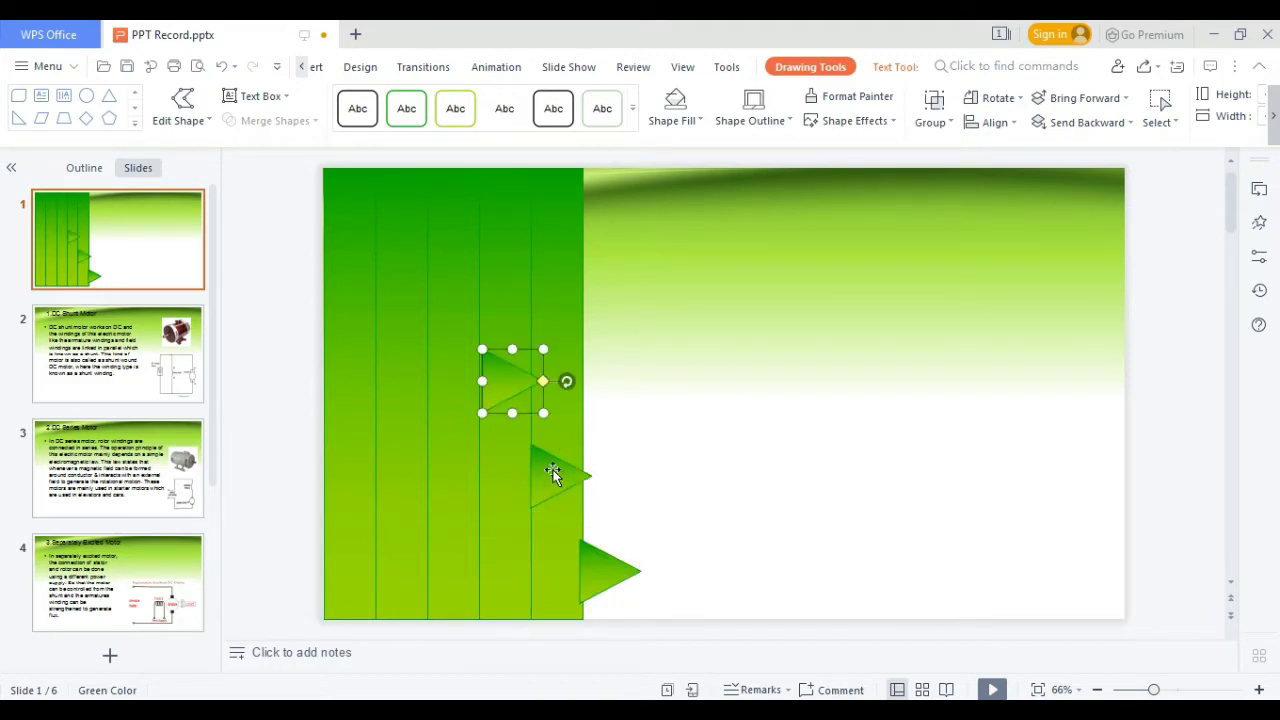
{"action": "key", "text": "ctrl+d"}
{"action": "key", "text": "ctrl+d"}
{"action": "left_click", "coordinate": [572, 560]}
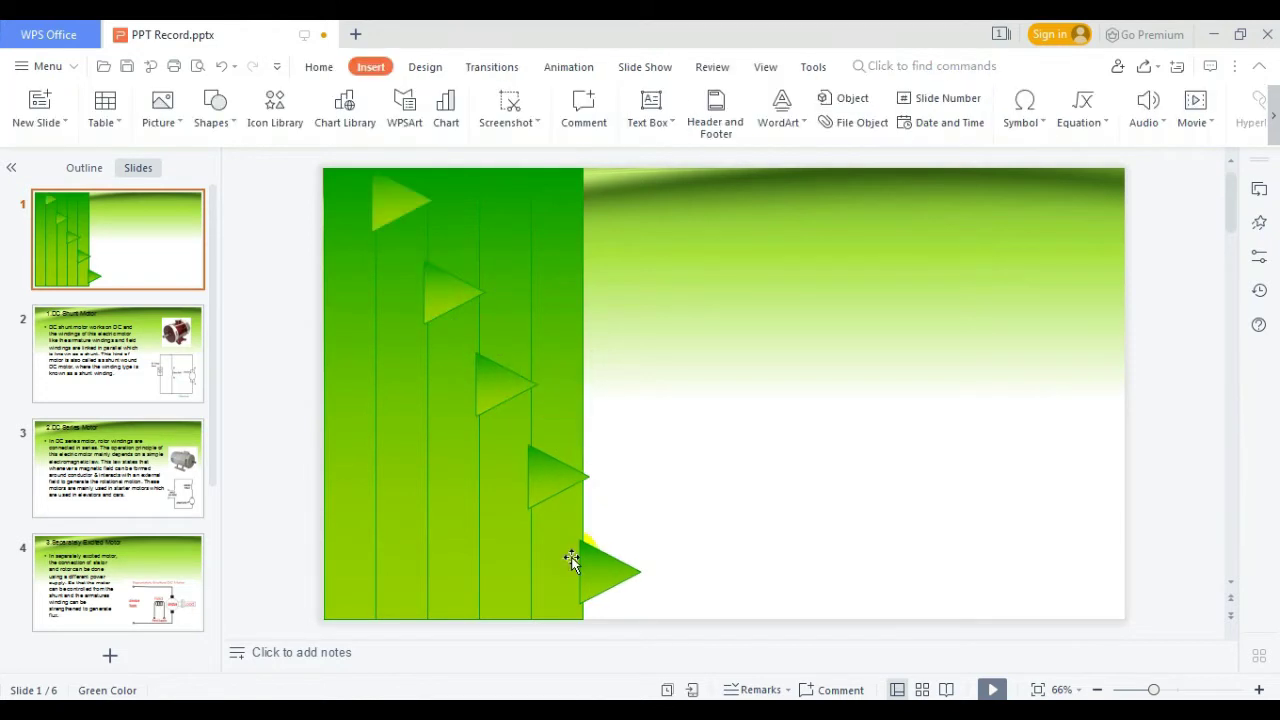
Union the rightmost strip with the bottom triangle into one shape.
{"action": "left_click", "coordinate": [557, 347]}
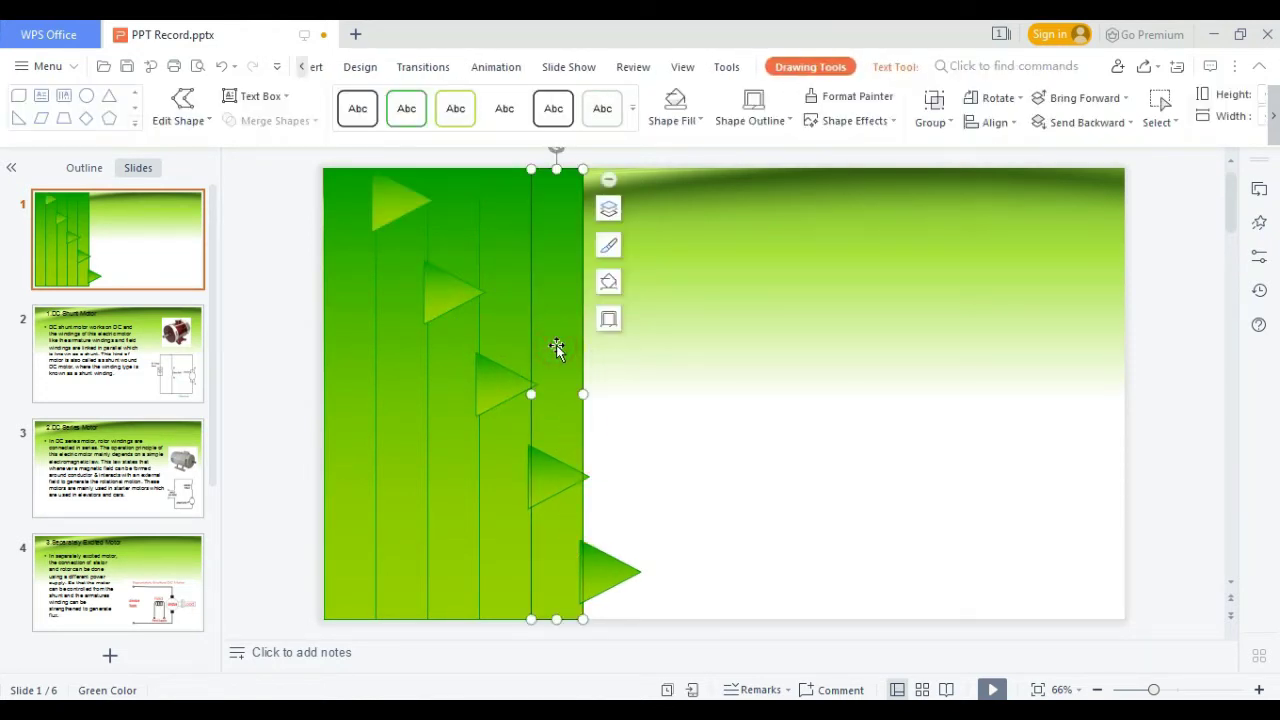
{"action": "left_click", "coordinate": [612, 578], "text": "ctrl"}
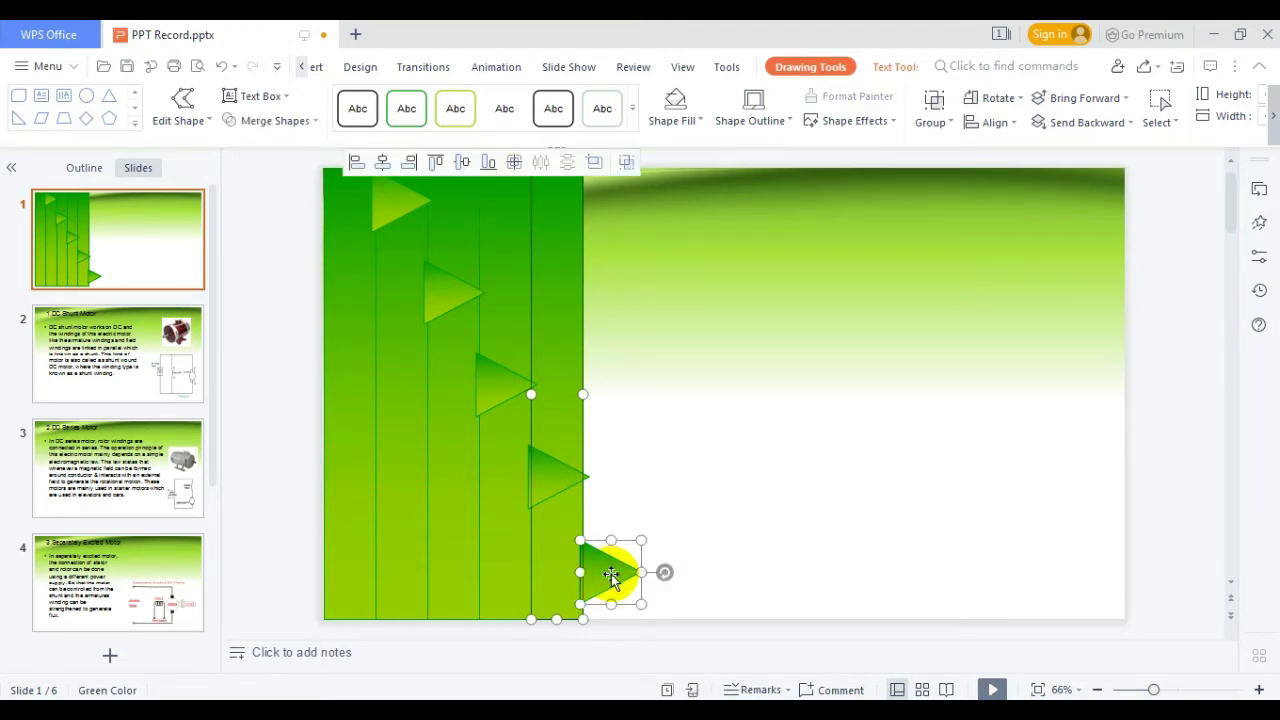
{"action": "left_click", "coordinate": [311, 130]}
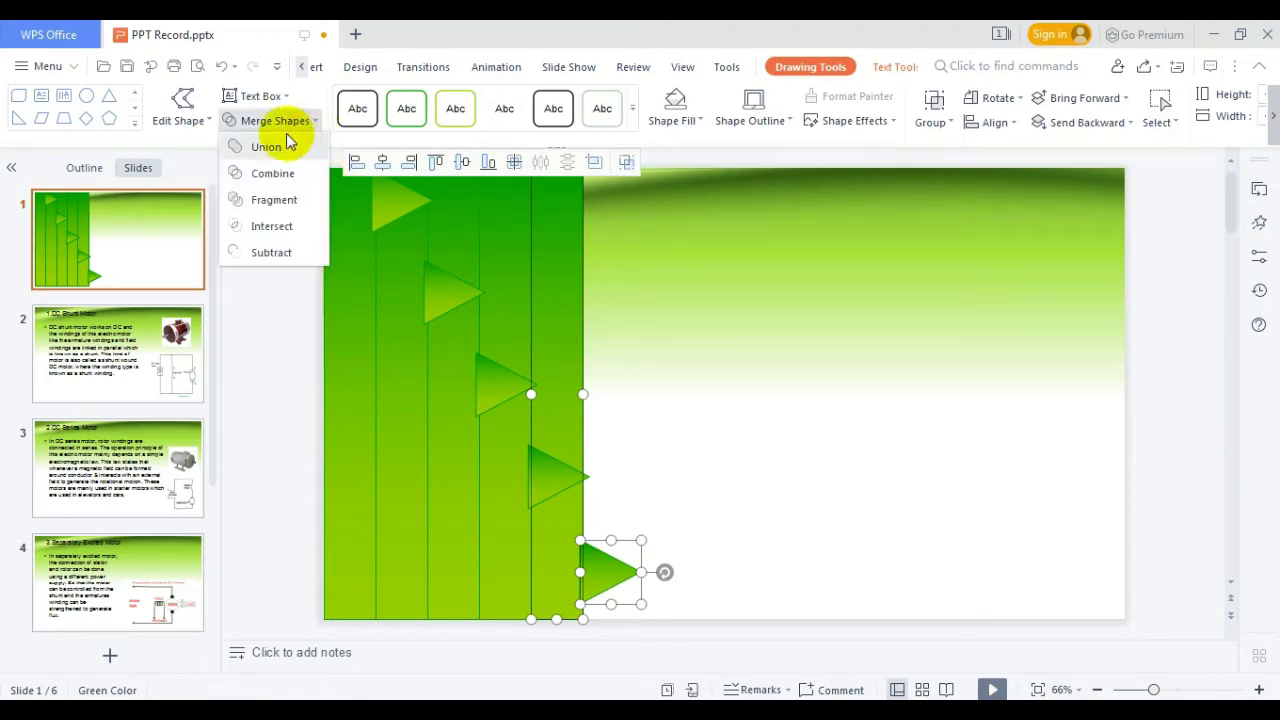
{"action": "left_click", "coordinate": [286, 147]}
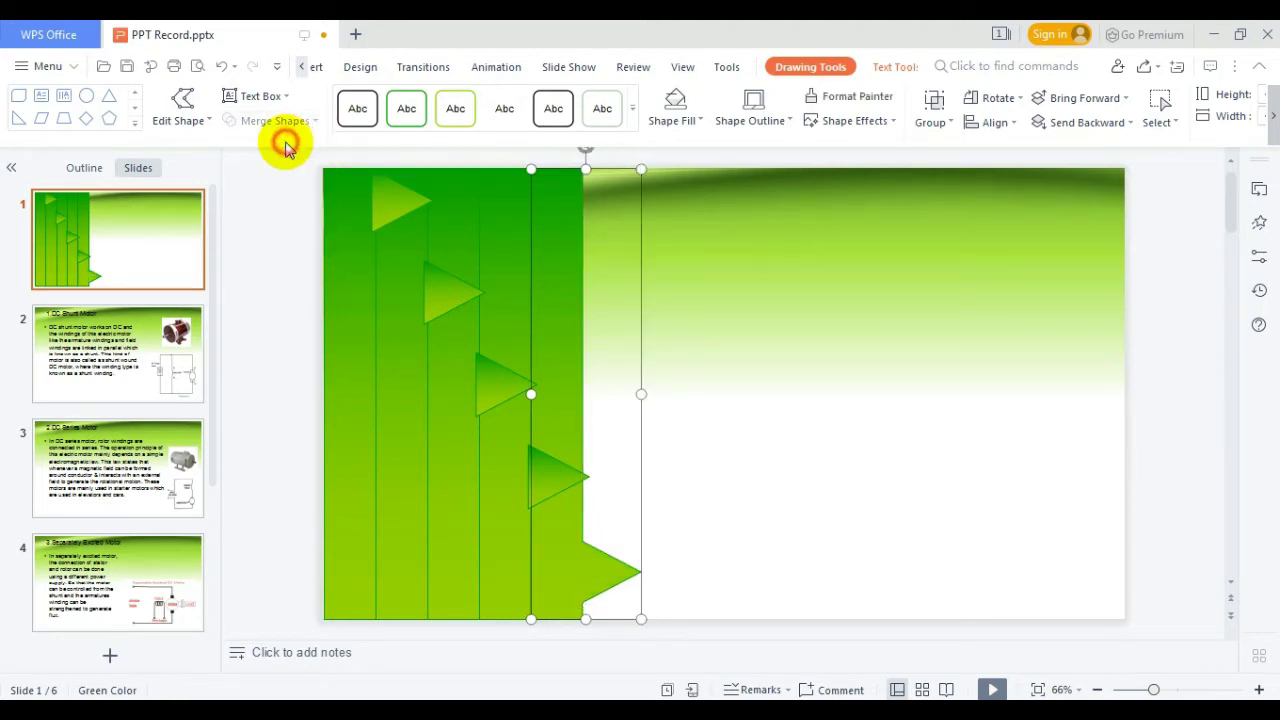
{"action": "left_click", "coordinate": [590, 548]}
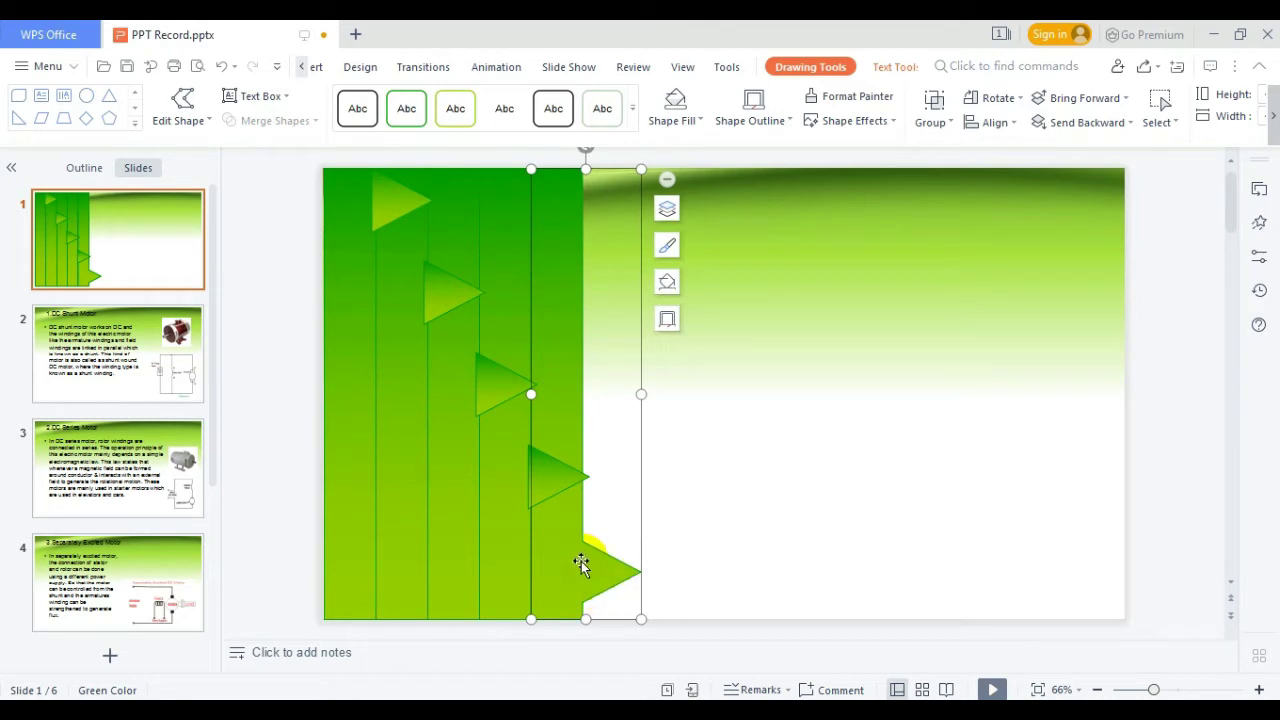
{"action": "left_click", "coordinate": [602, 548]}
Union the next two strips with their triangles.
{"action": "left_click", "coordinate": [509, 484]}
{"action": "left_click", "coordinate": [550, 478], "text": "ctrl"}
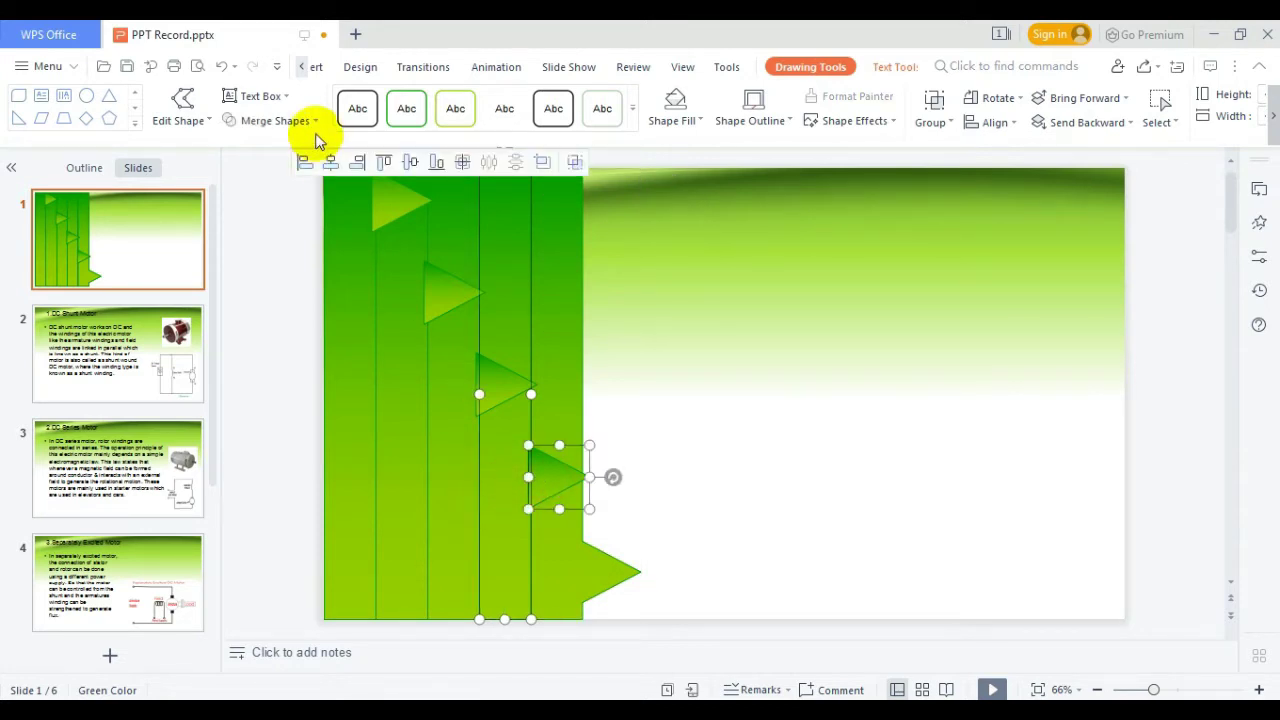
{"action": "left_click", "coordinate": [305, 121]}
{"action": "left_click", "coordinate": [305, 150]}
{"action": "left_click", "coordinate": [486, 391], "text": "ctrl"}
{"action": "left_click", "coordinate": [305, 121]}
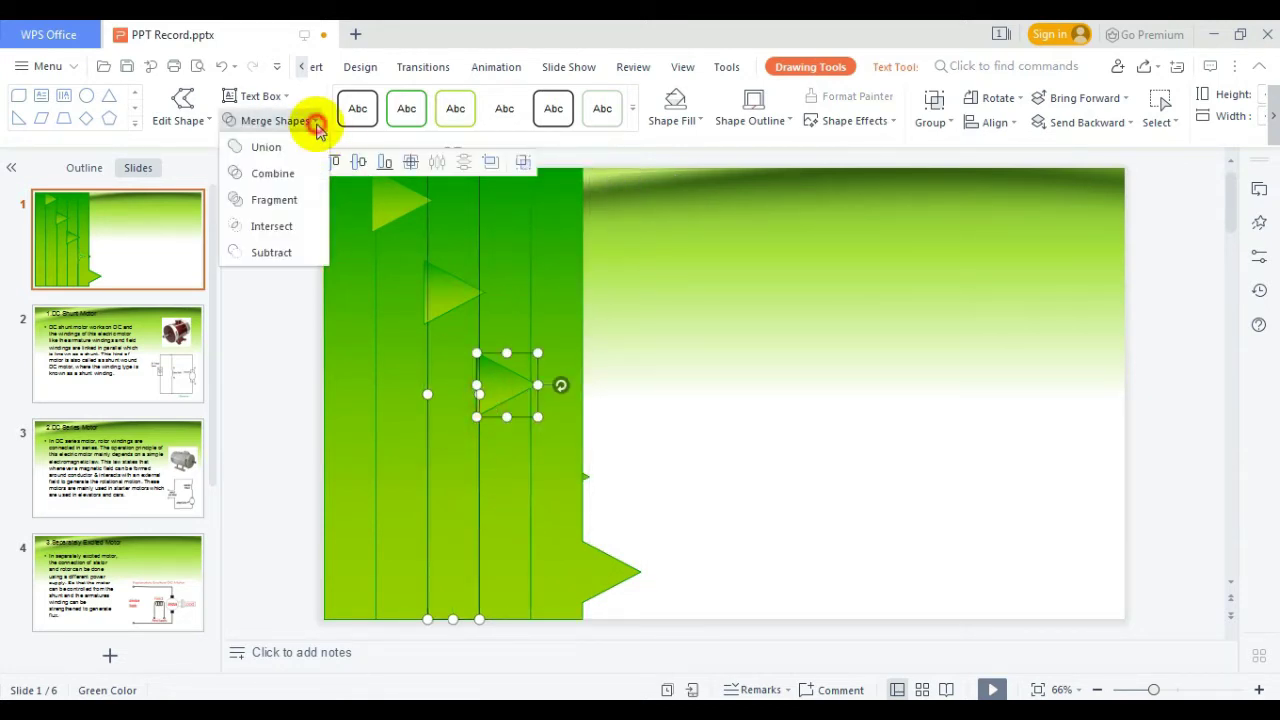
{"action": "left_click", "coordinate": [268, 147]}
Union the middle strip and the left strip with the middle and top triangles.
{"action": "left_click", "coordinate": [386, 272]}
{"action": "left_click", "coordinate": [450, 292], "text": "ctrl"}
{"action": "left_click", "coordinate": [285, 121]}
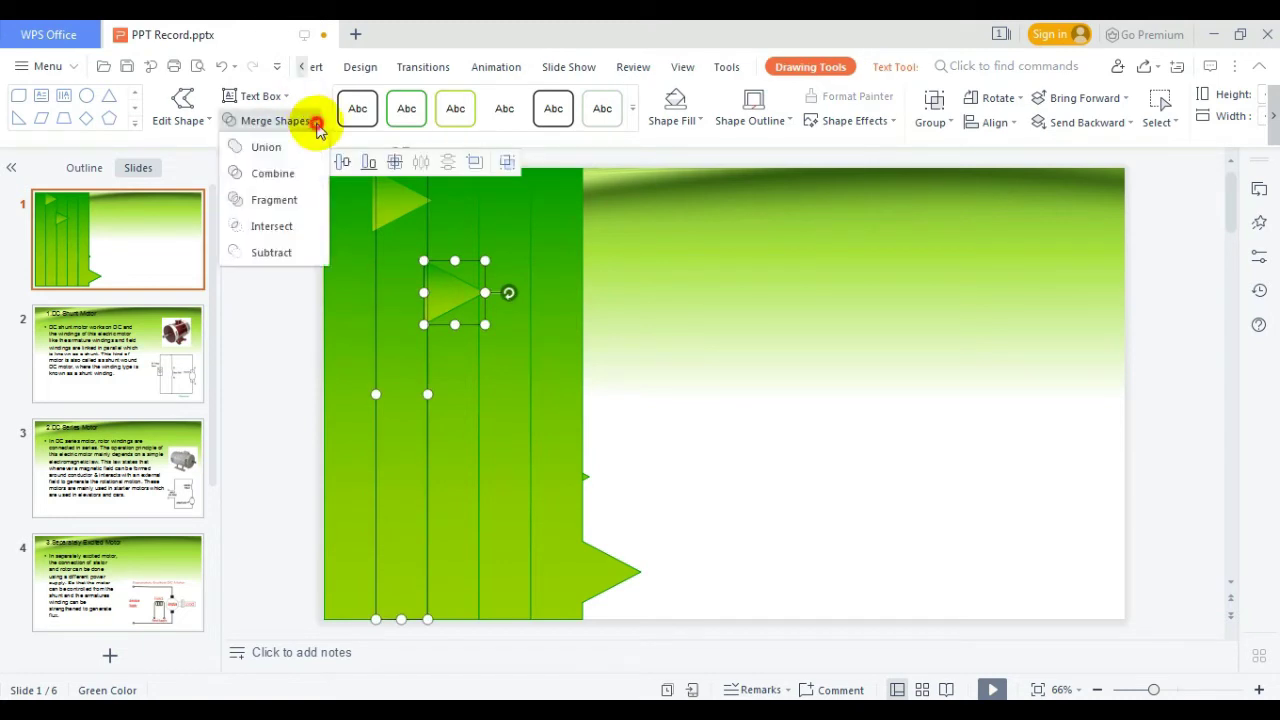
{"action": "left_click", "coordinate": [268, 147]}
{"action": "left_click", "coordinate": [340, 248]}
{"action": "left_click", "coordinate": [383, 208], "text": "ctrl"}
{"action": "left_click", "coordinate": [305, 121]}
{"action": "left_click", "coordinate": [305, 147]}
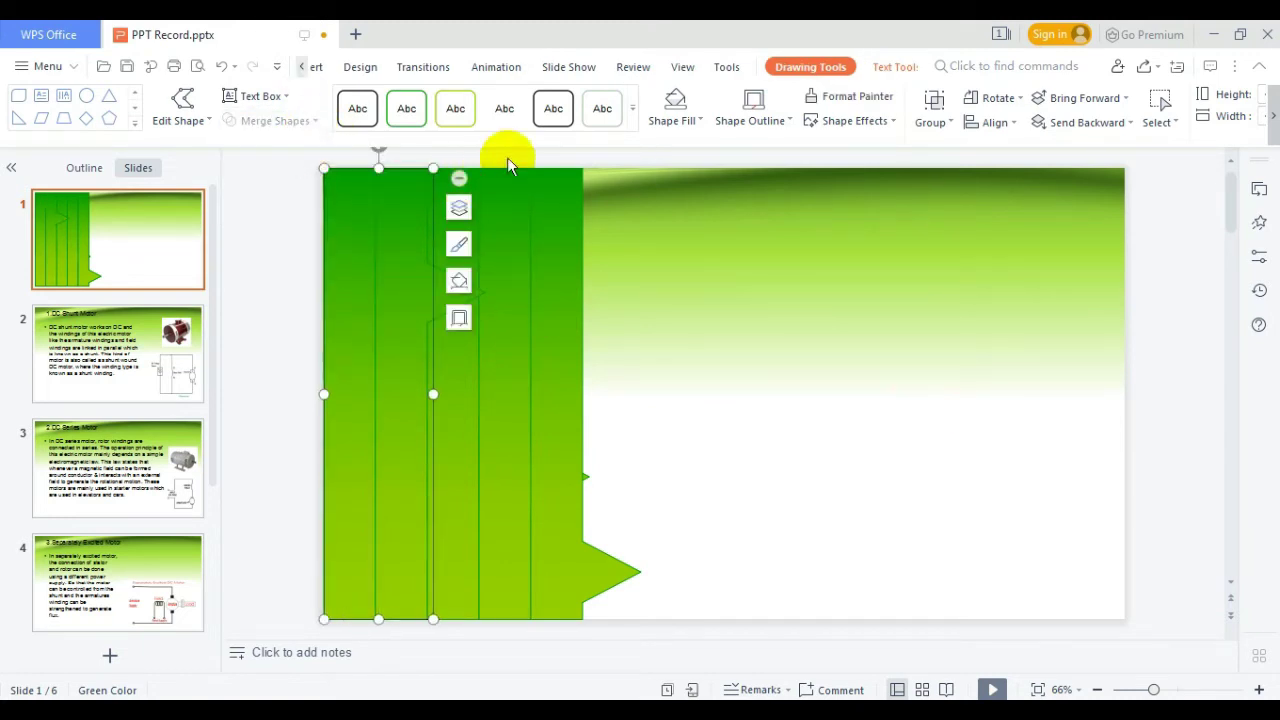
Fill the first three strips with purple, yellow-orange and red gradients.
{"action": "left_click", "coordinate": [676, 118]}
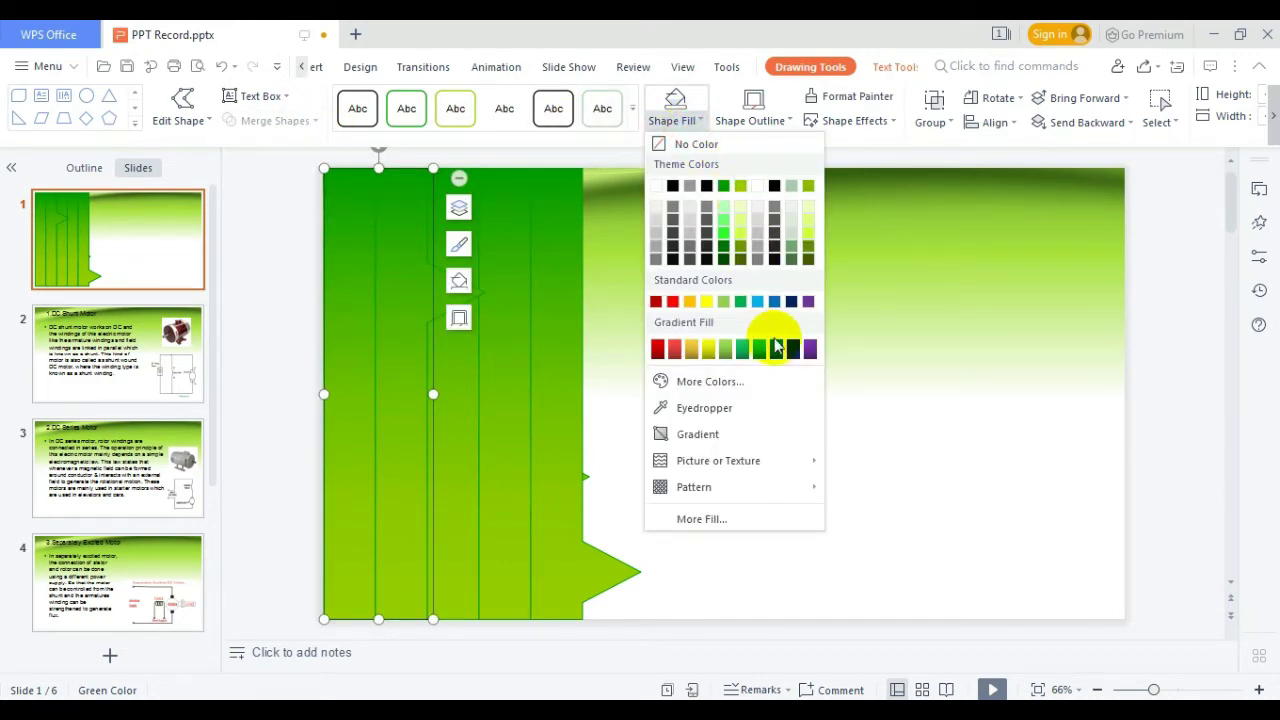
{"action": "left_click", "coordinate": [810, 350]}
{"action": "left_click", "coordinate": [411, 380]}
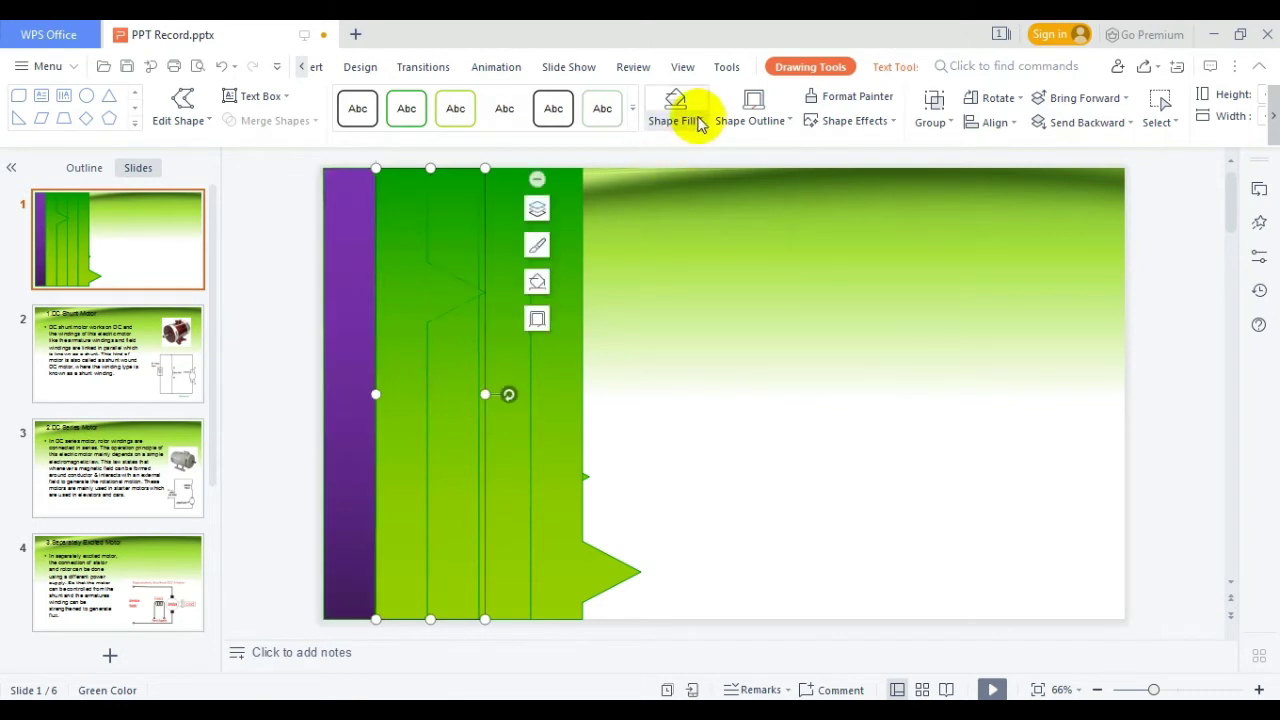
{"action": "left_click", "coordinate": [680, 118]}
{"action": "left_click", "coordinate": [680, 352]}
{"action": "left_click", "coordinate": [520, 297]}
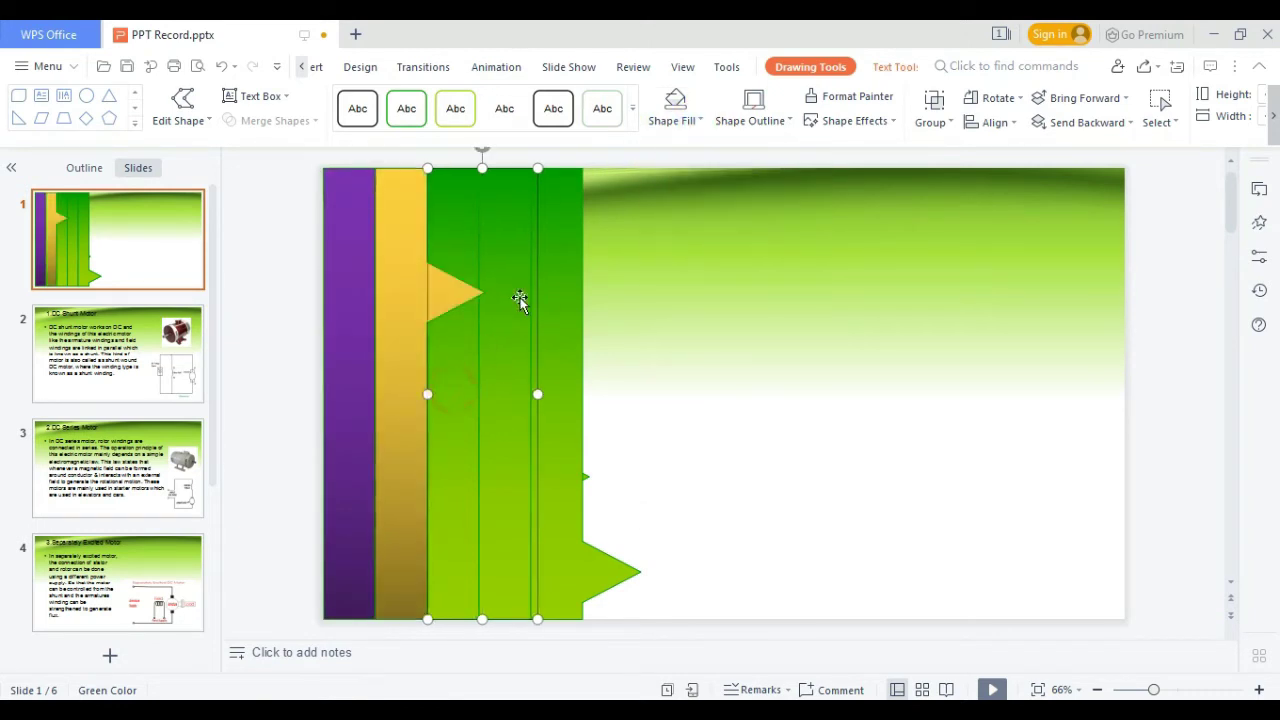
{"action": "left_click", "coordinate": [680, 120]}
{"action": "left_click", "coordinate": [659, 349]}
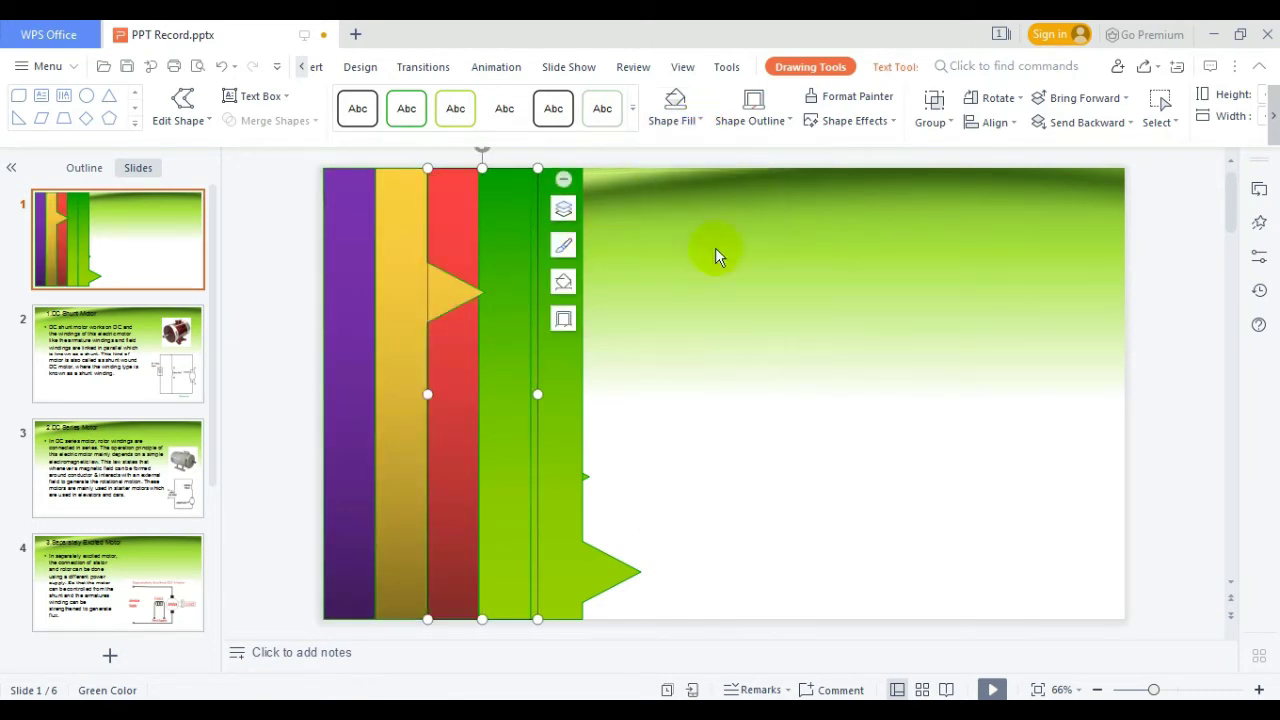
Make the fourth strip light blue and the fifth strip a dark red gradient.
{"action": "left_click", "coordinate": [556, 315]}
{"action": "left_click", "coordinate": [678, 118]}
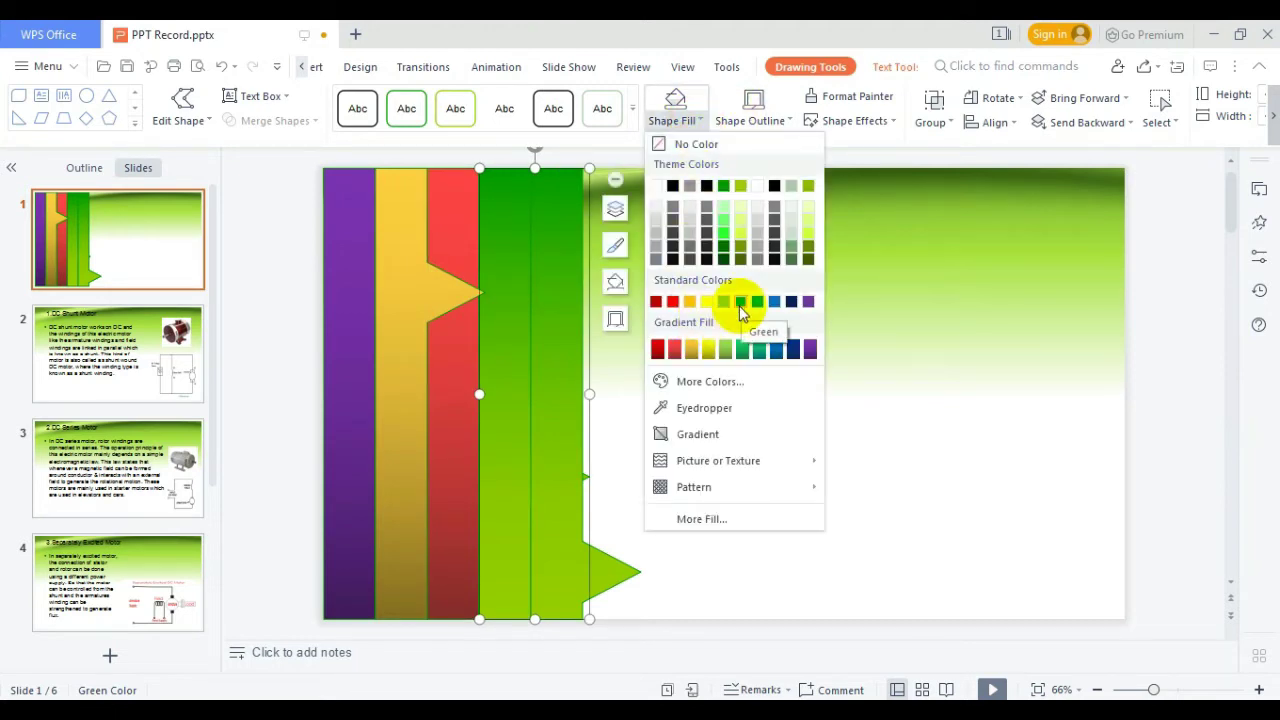
{"action": "left_click", "coordinate": [756, 304]}
{"action": "left_click", "coordinate": [569, 309]}
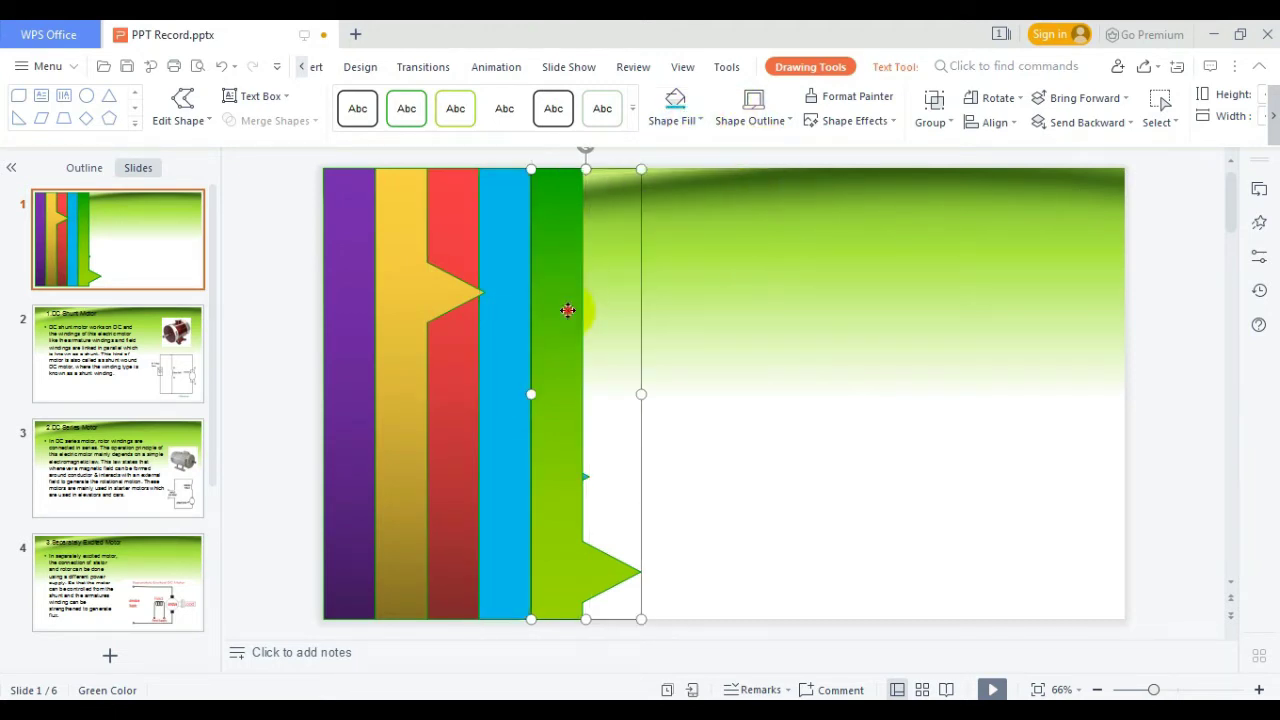
{"action": "left_click", "coordinate": [690, 120]}
{"action": "left_click", "coordinate": [657, 349]}
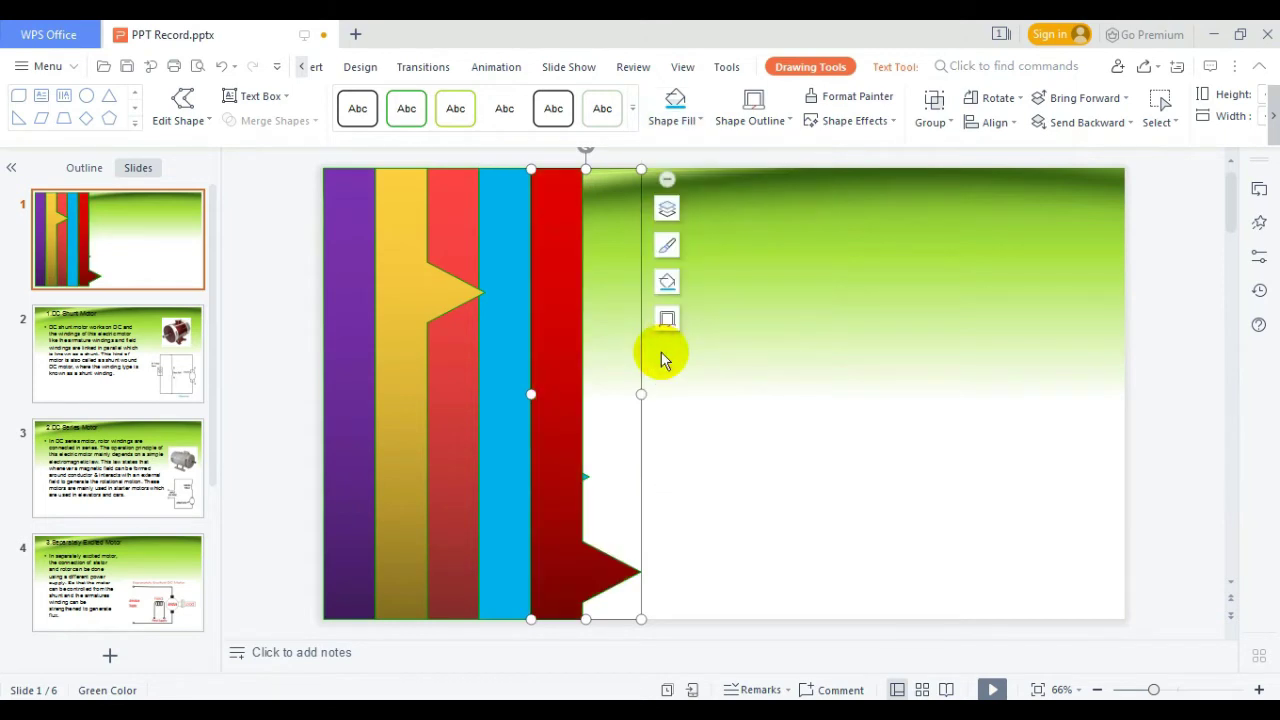
{"action": "left_click", "coordinate": [663, 360]}
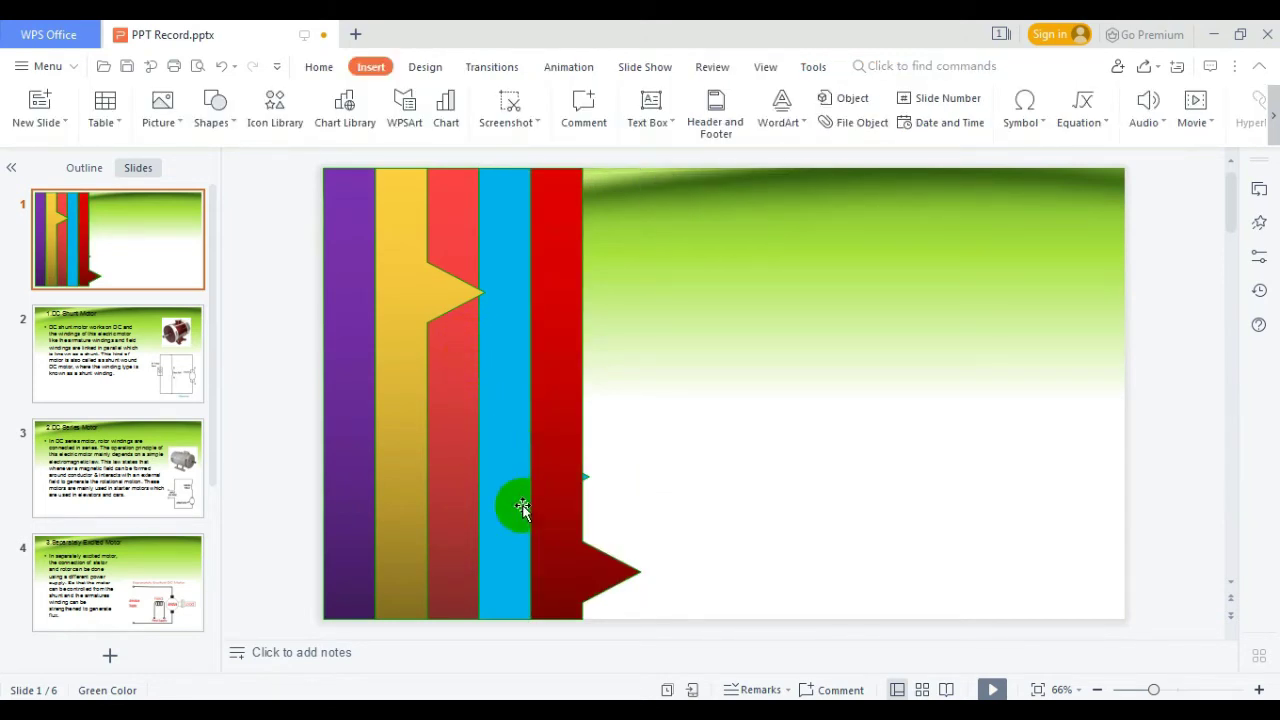
Bring the light blue strip above the dark red, and the red strip above the blue.
{"action": "left_click", "coordinate": [521, 507]}
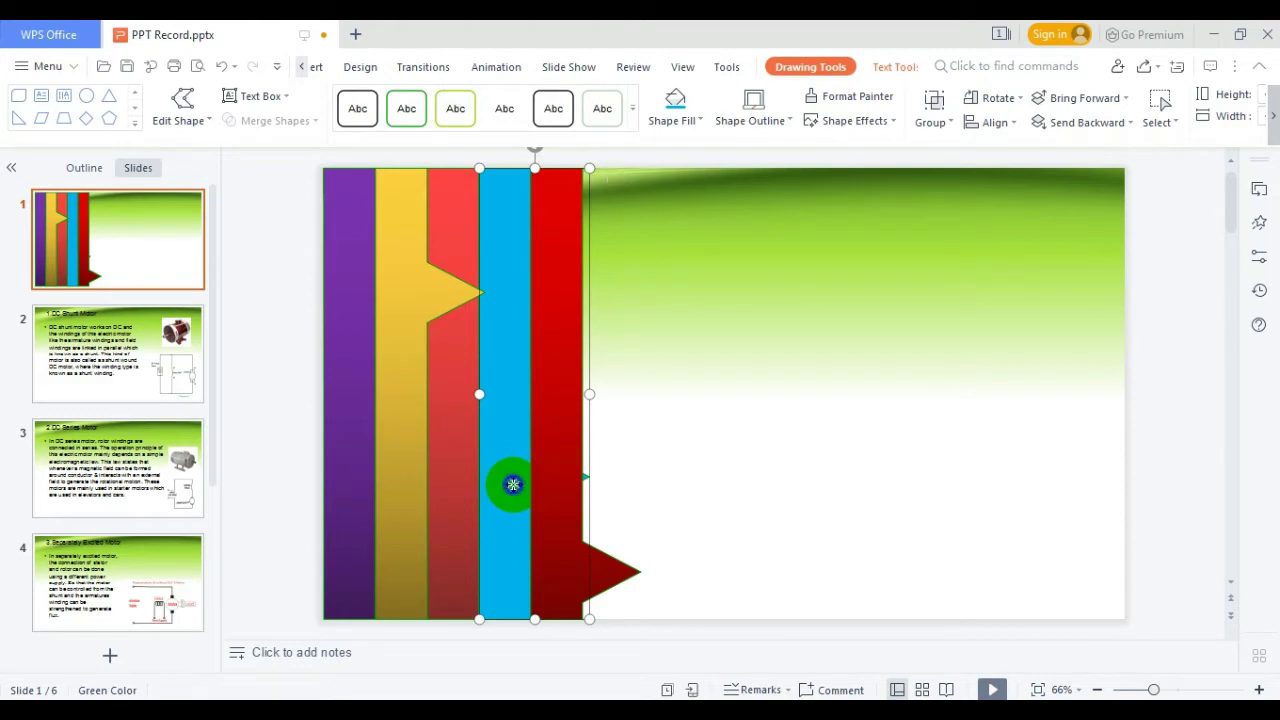
{"action": "right_click", "coordinate": [513, 488]}
{"action": "left_click", "coordinate": [585, 428]}
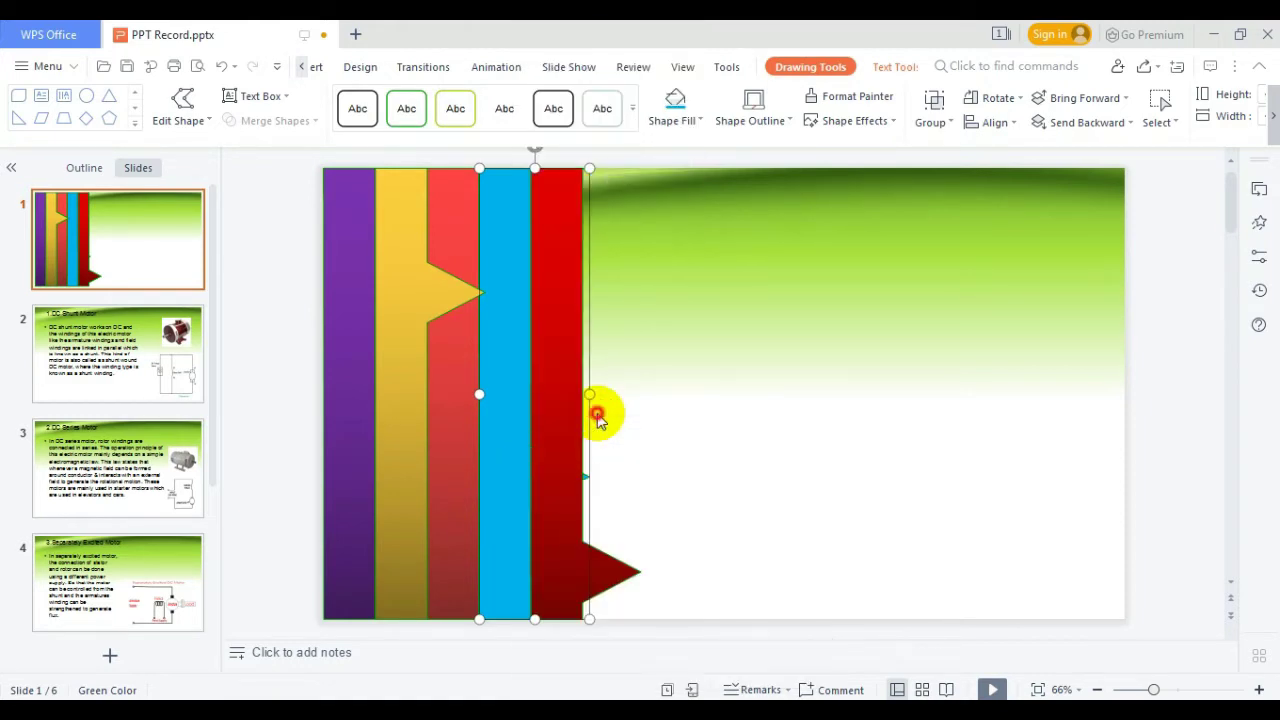
{"action": "left_click", "coordinate": [453, 416]}
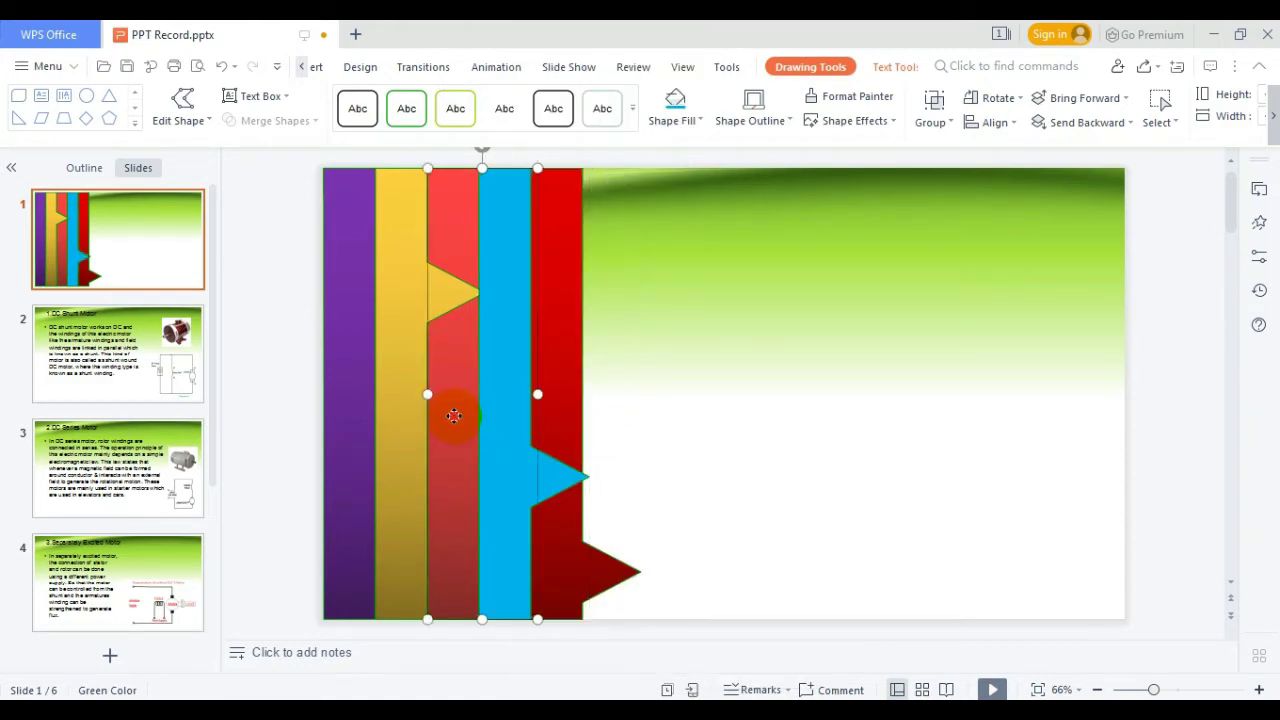
{"action": "right_click", "coordinate": [453, 416]}
{"action": "left_click", "coordinate": [505, 401]}
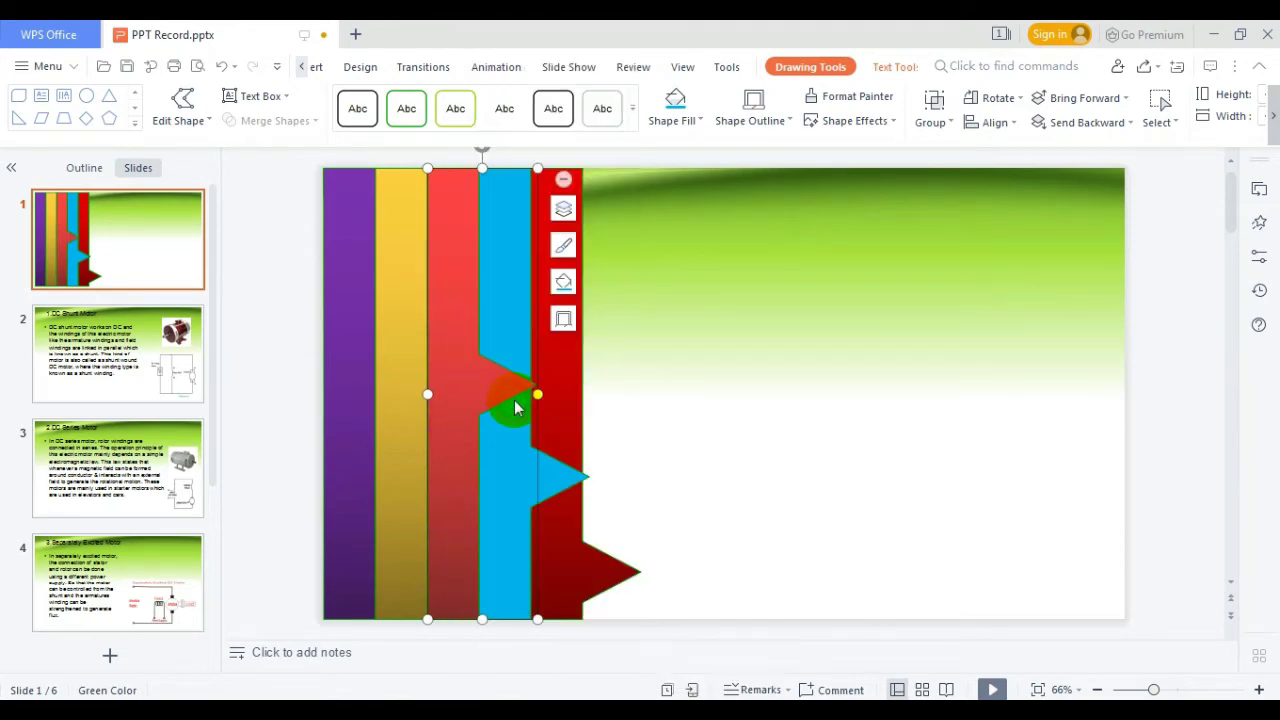
Bring the yellow strip in front of the red and the purple strip to the very front.
{"action": "left_click", "coordinate": [399, 322]}
{"action": "right_click", "coordinate": [399, 322]}
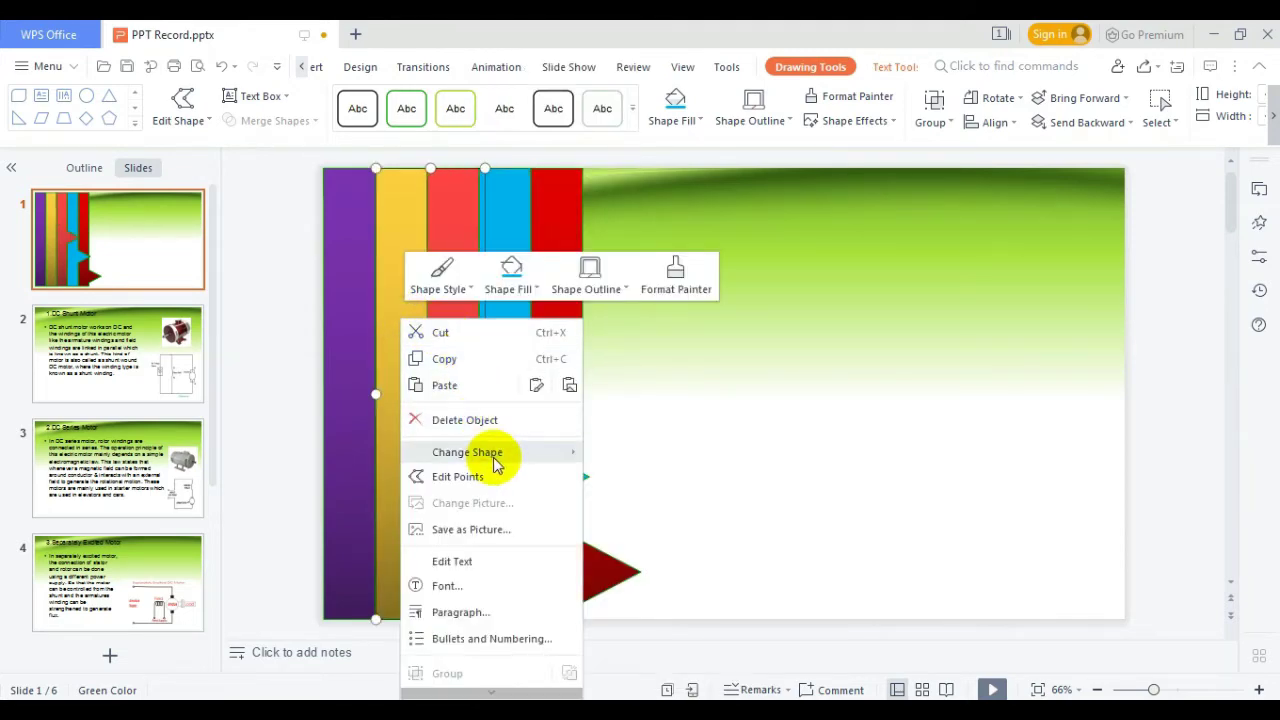
{"action": "scroll", "coordinate": [491, 583], "scroll_direction": "down", "scroll_amount": 1}
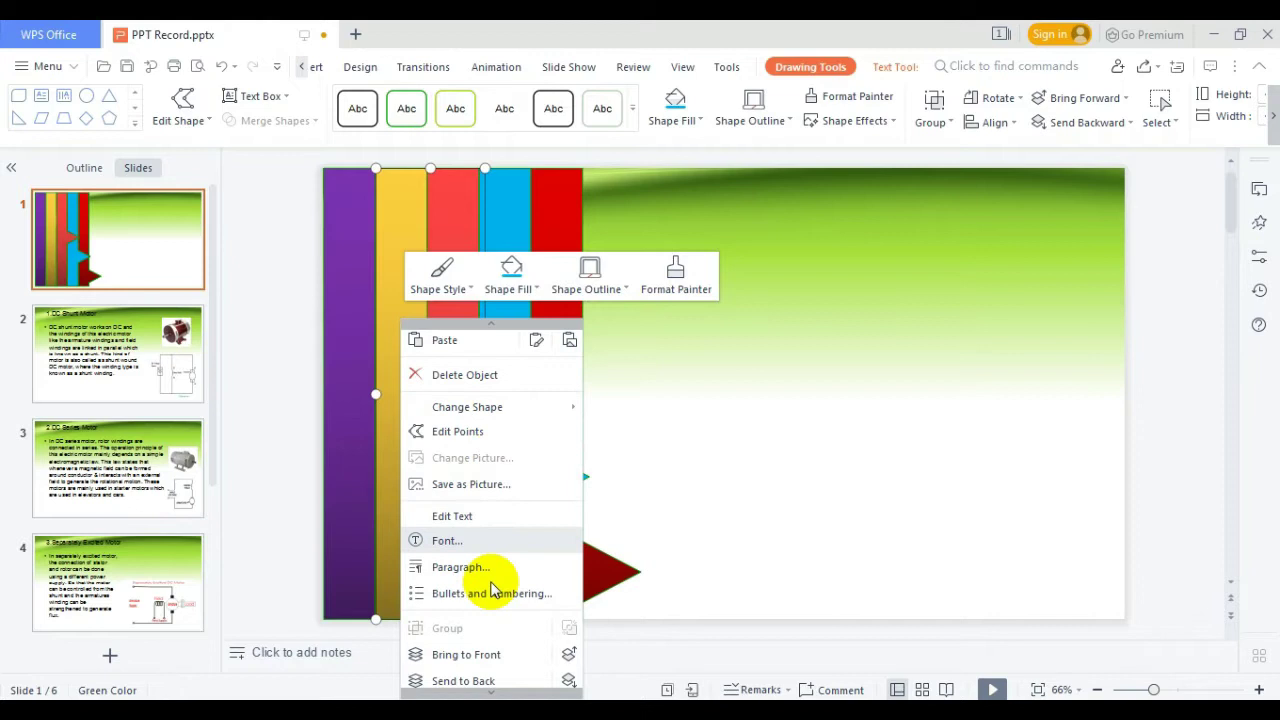
{"action": "left_click", "coordinate": [486, 651]}
{"action": "right_click", "coordinate": [361, 277]}
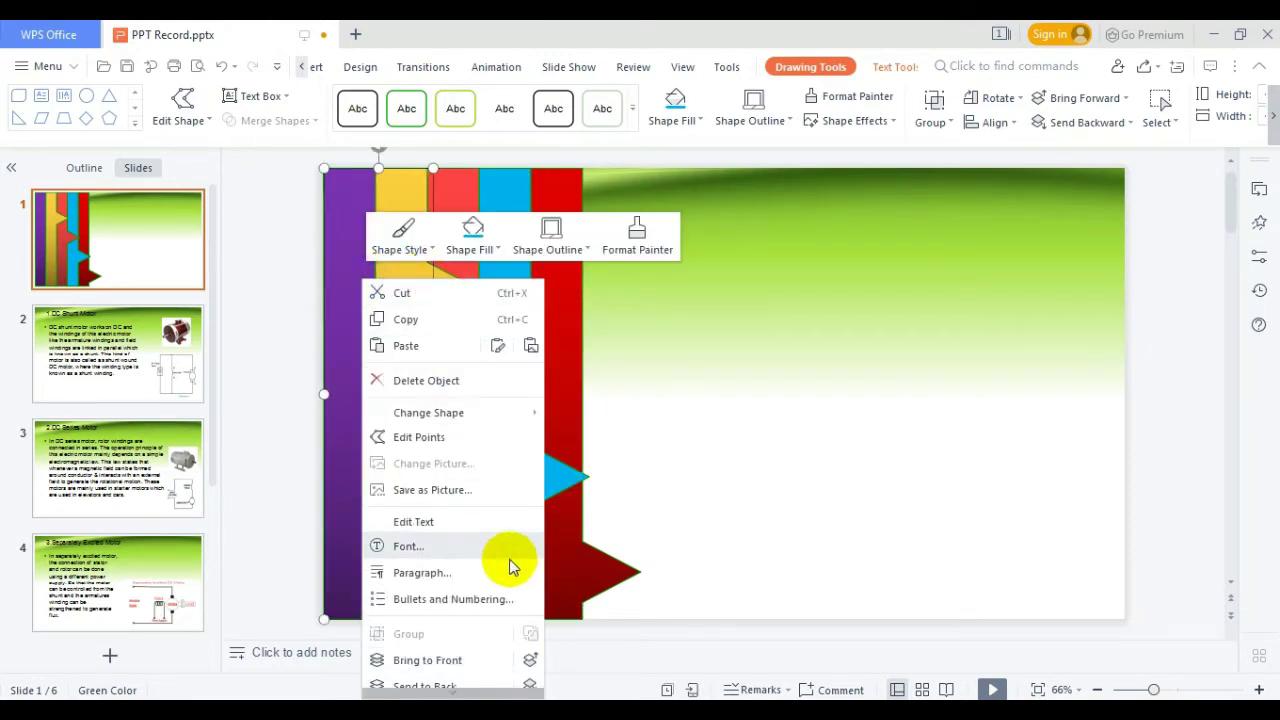
{"action": "scroll", "coordinate": [496, 632], "scroll_direction": "down", "scroll_amount": 1}
{"action": "left_click", "coordinate": [455, 560]}
{"action": "left_click", "coordinate": [805, 413]}
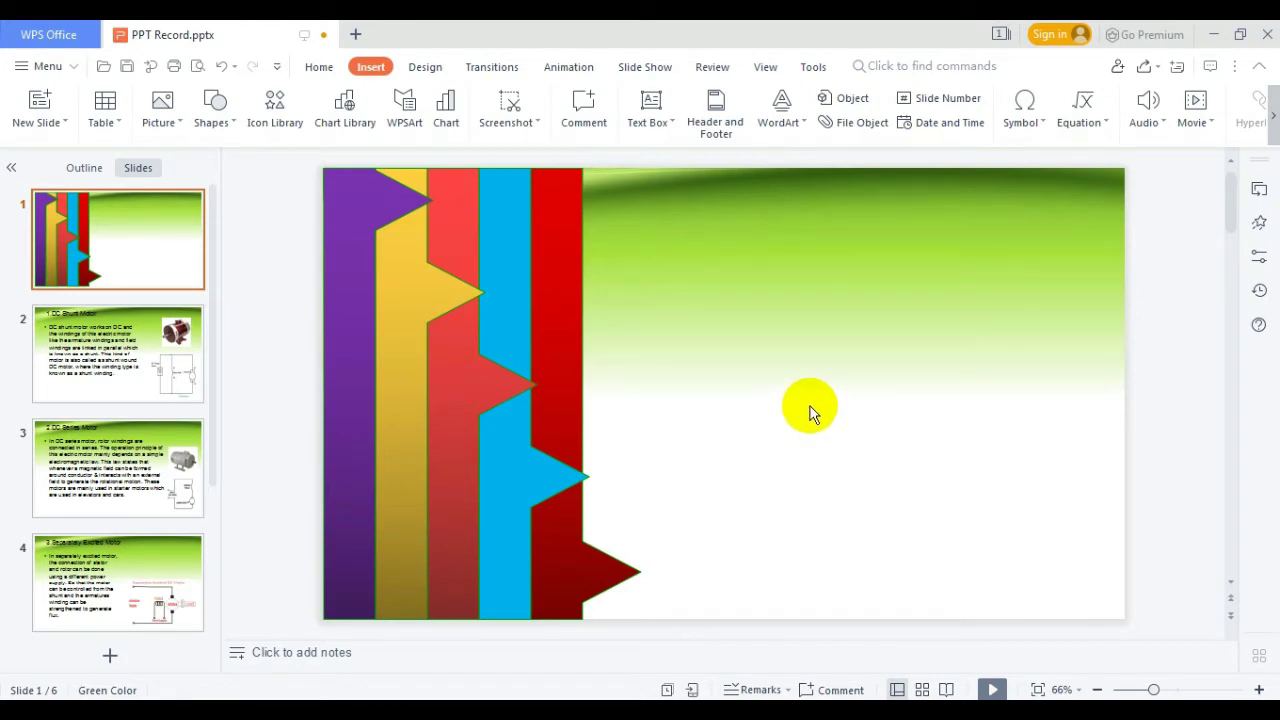
{"action": "left_click", "coordinate": [319, 66]}
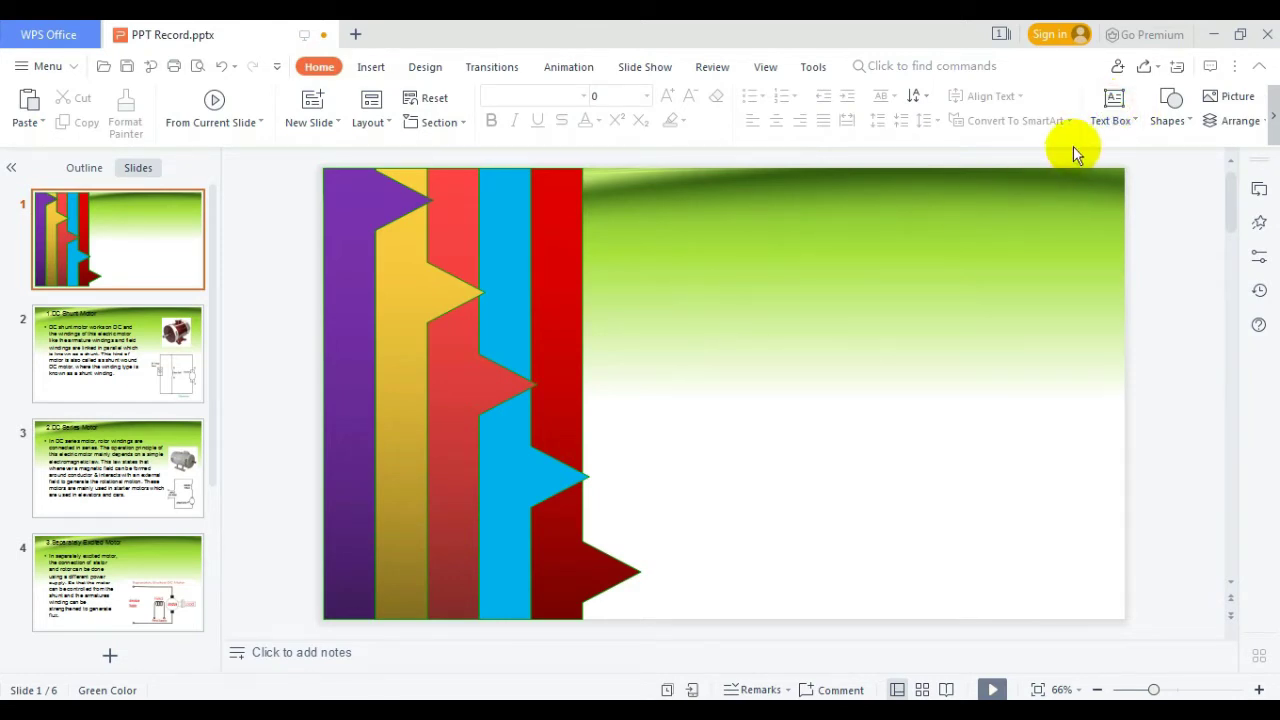
Add a horizontal text box with '1' in 40-pt Times New Roman and place it on the purple arrow.
{"action": "left_click", "coordinate": [1113, 116]}
{"action": "left_click", "coordinate": [1122, 143]}
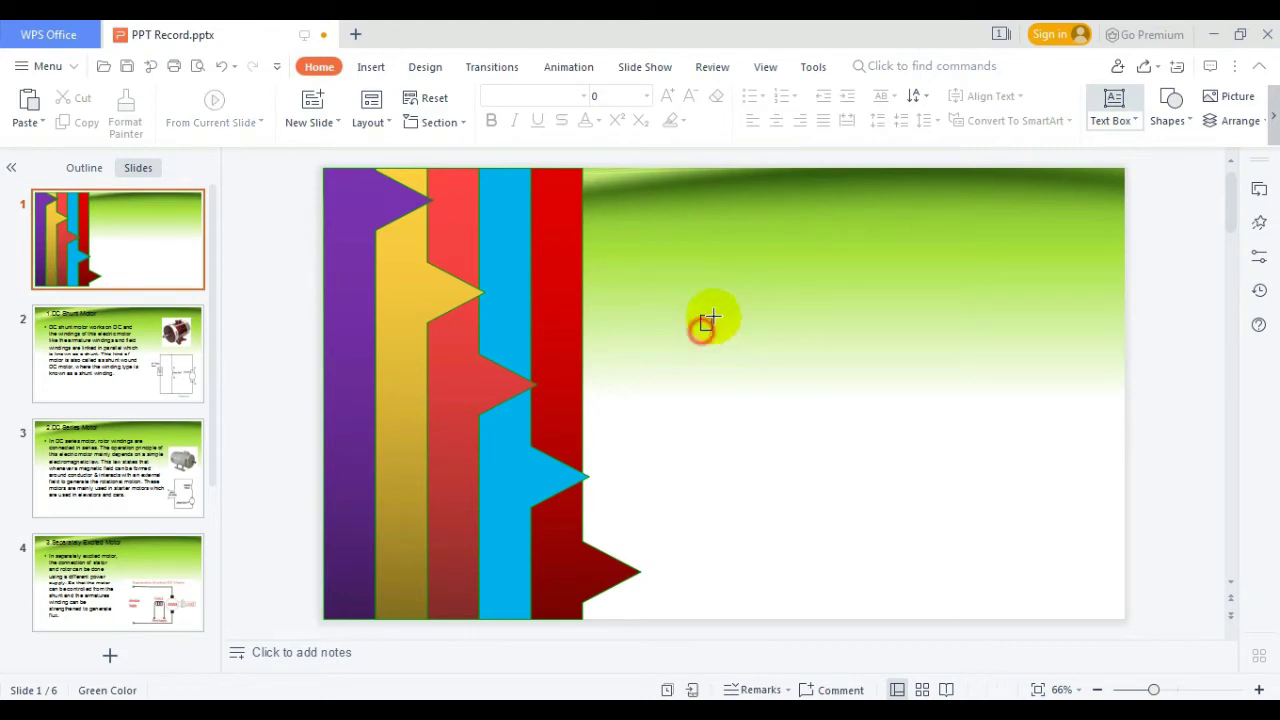
{"action": "left_click_drag", "start_coordinate": [705, 322], "coordinate": [740, 308]}
{"action": "type", "text": "1"}
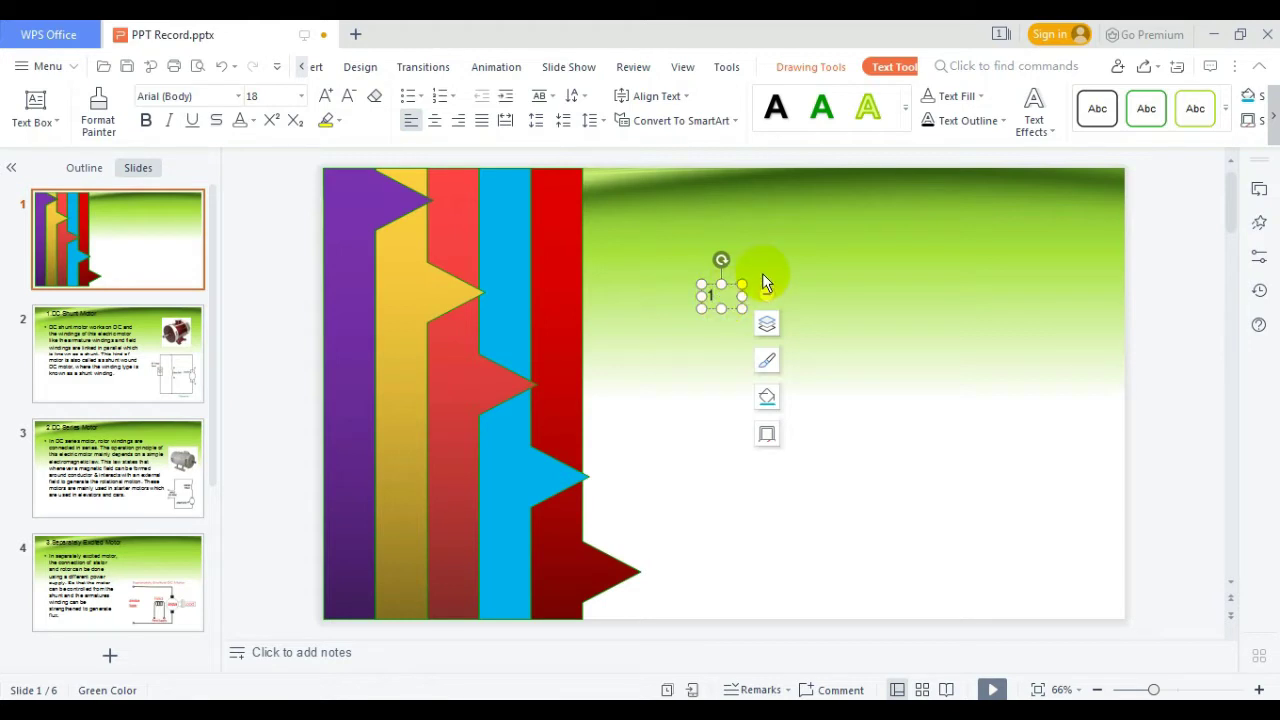
{"action": "key", "text": "ctrl+a"}
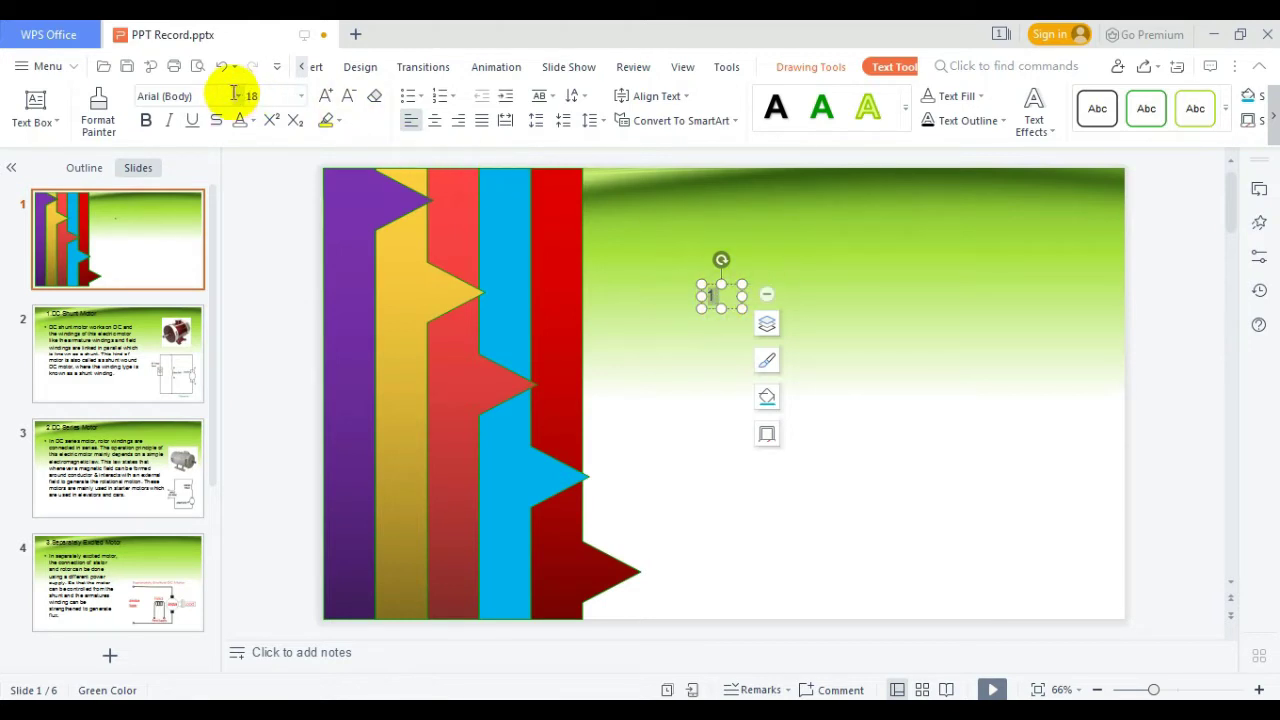
{"action": "left_click", "coordinate": [234, 93]}
{"action": "left_click", "coordinate": [240, 96]}
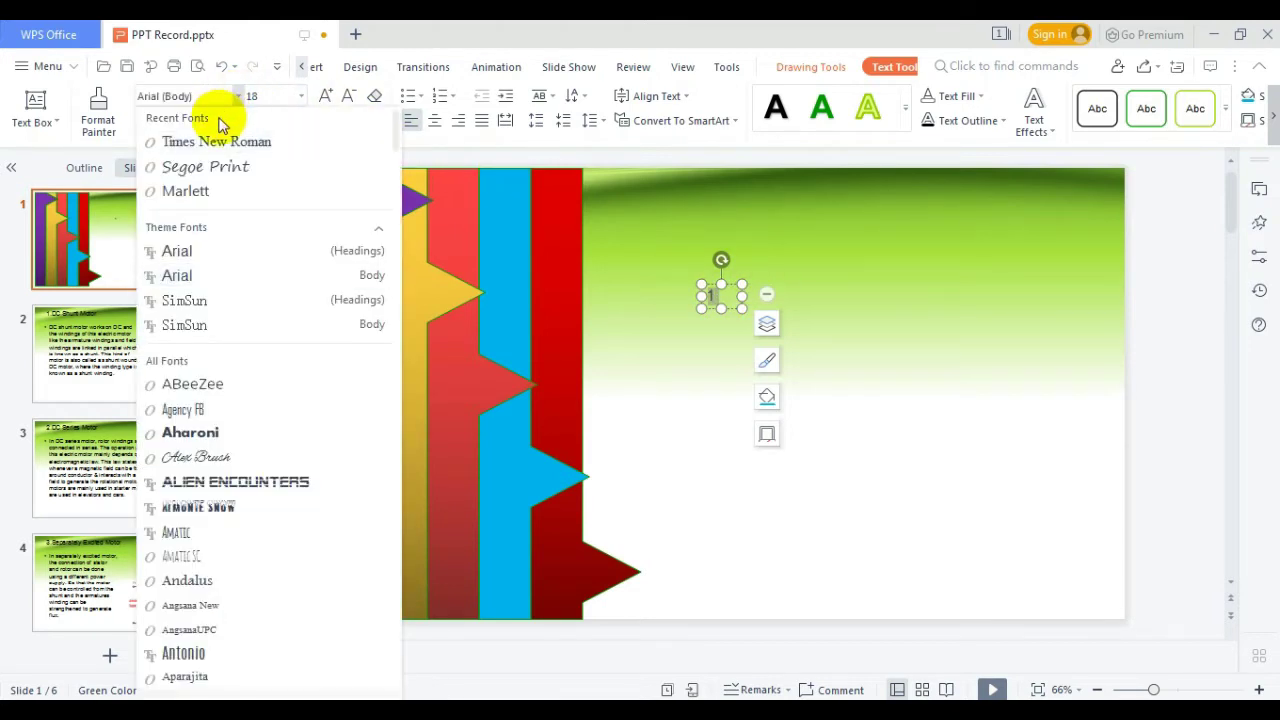
{"action": "left_click", "coordinate": [217, 137]}
{"action": "left_click", "coordinate": [300, 96]}
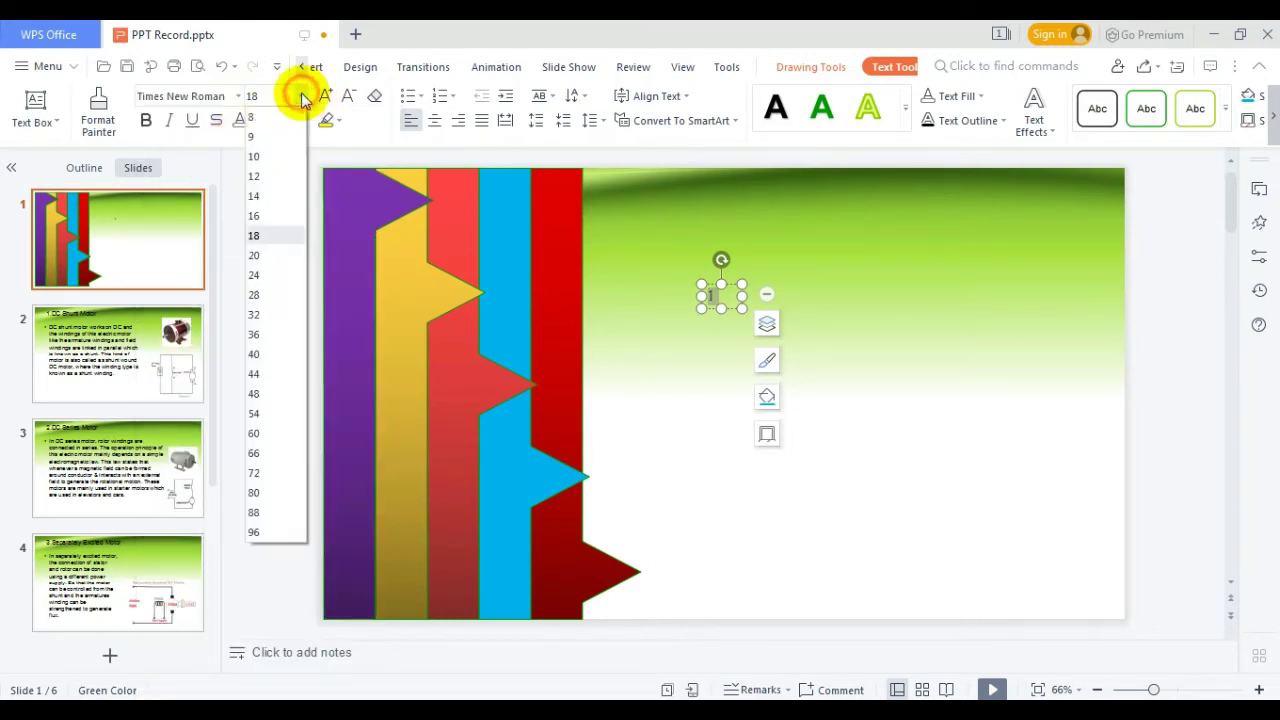
{"action": "left_click", "coordinate": [266, 355]}
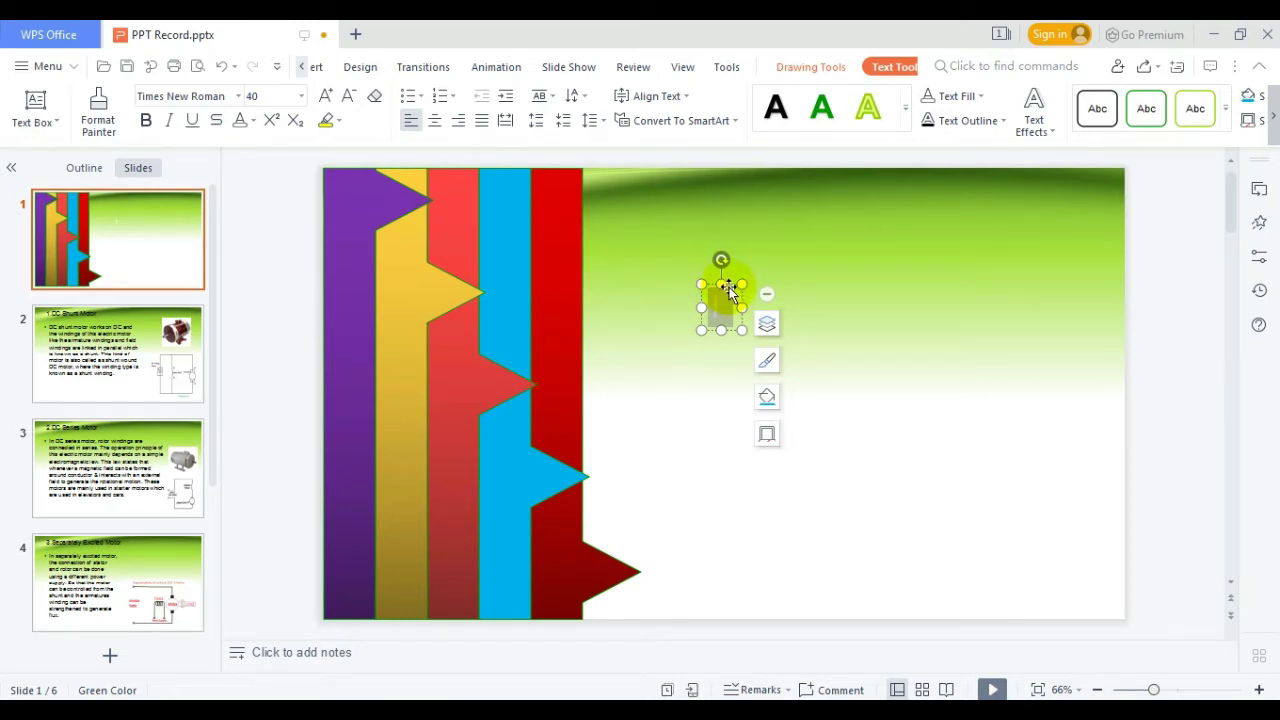
{"action": "left_click_drag", "start_coordinate": [729, 290], "coordinate": [394, 184]}
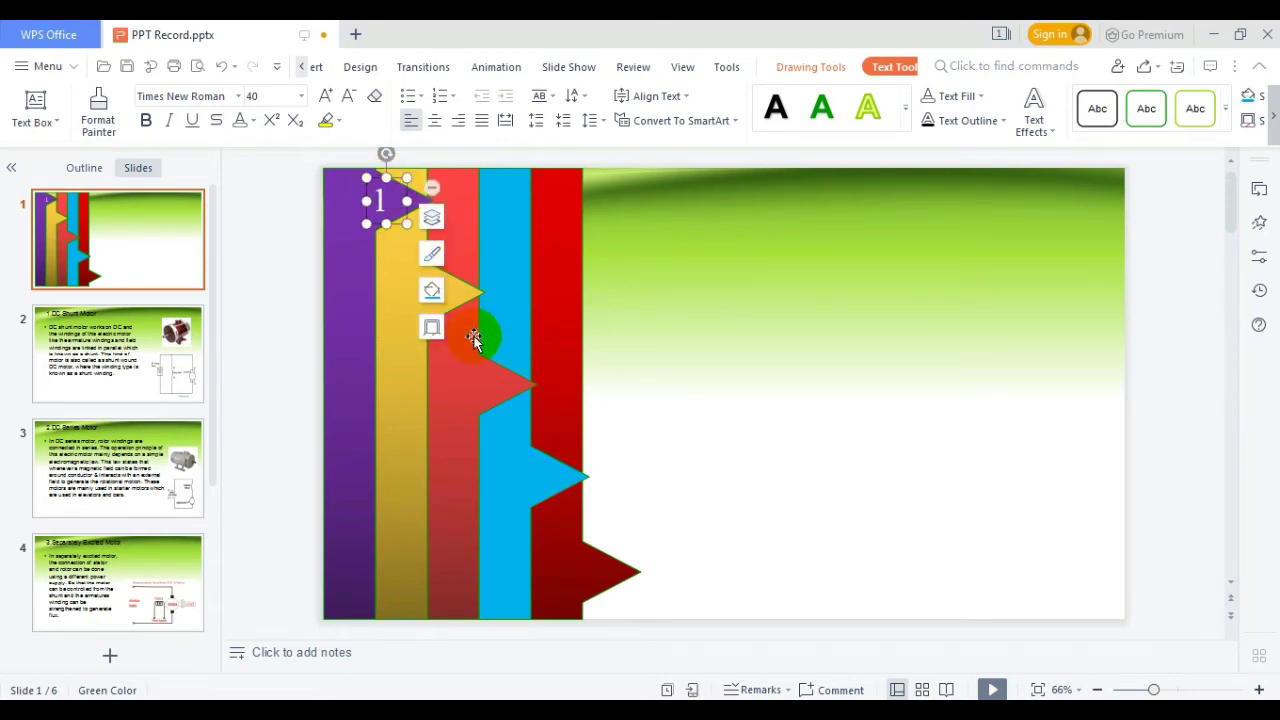
{"action": "key", "text": "Right"}
{"action": "key", "text": "Right"}
{"action": "key", "text": "Right"}
{"action": "key", "text": "Right"}
{"action": "key", "text": "Right"}
{"action": "key", "text": "Right"}
{"action": "key", "text": "Right"}
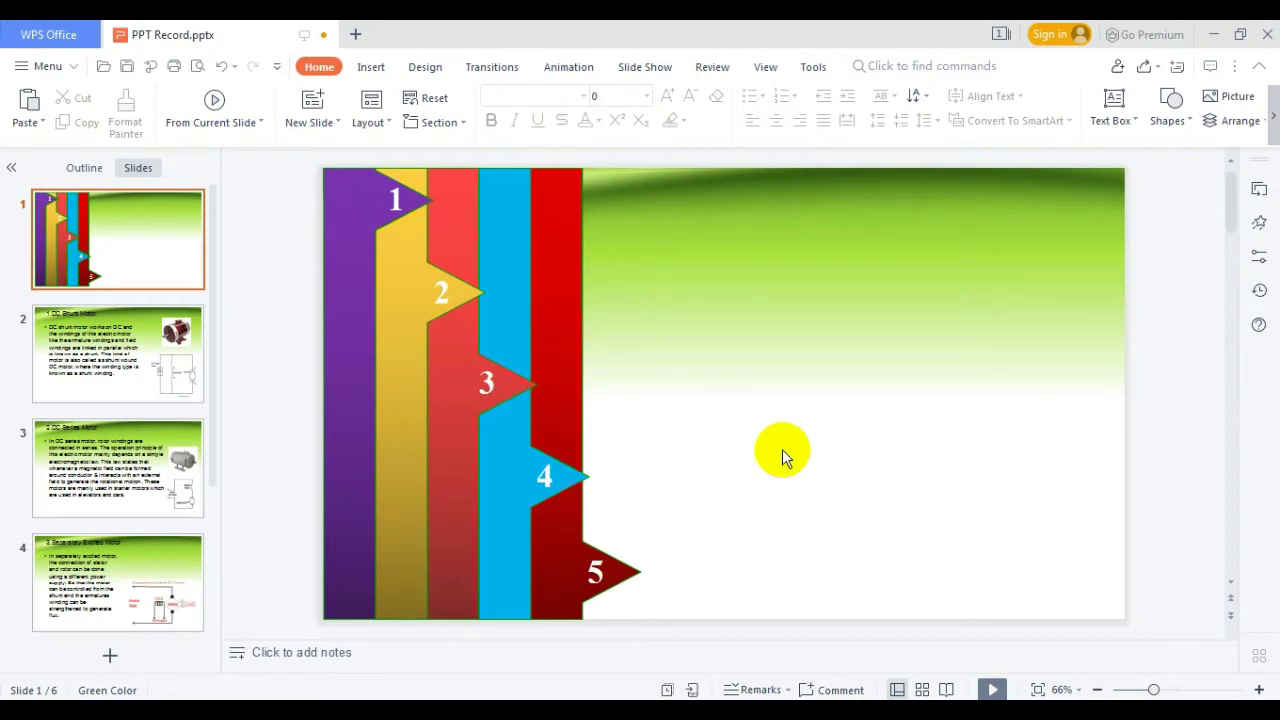
Group labels 1, 2 and 3 with the purple, yellow and red strips.
{"action": "left_click", "coordinate": [391, 200]}
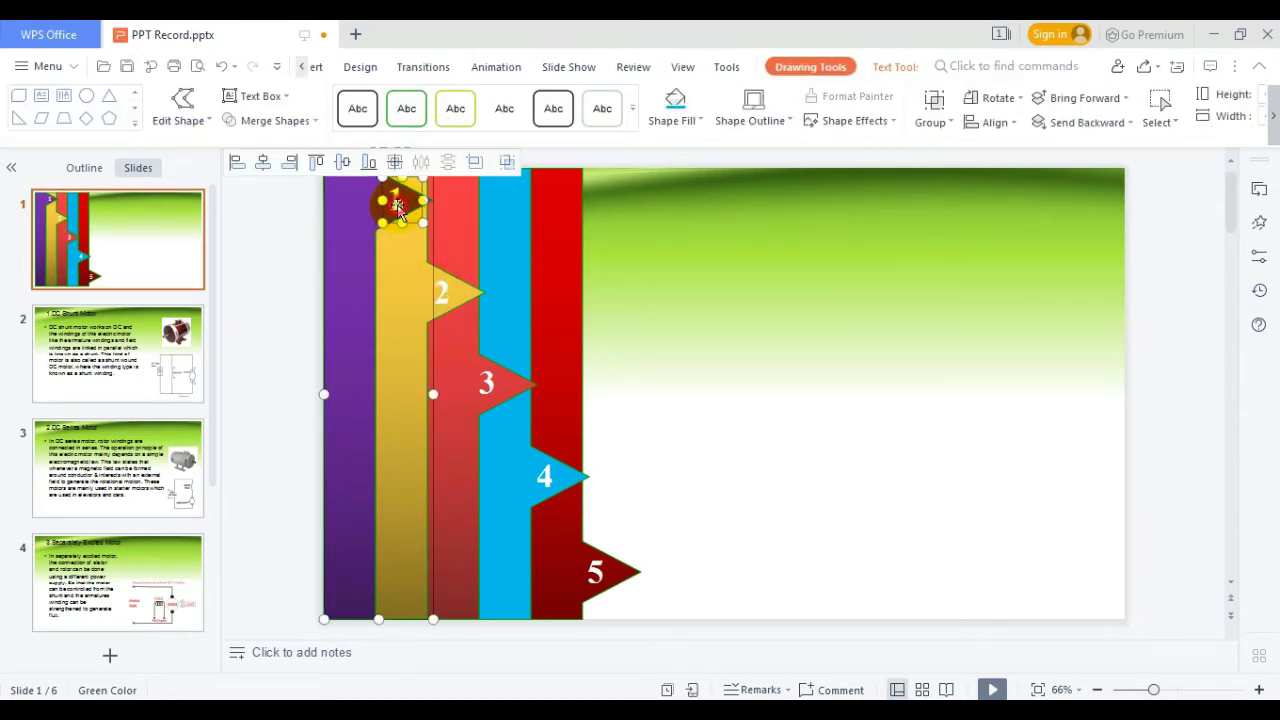
{"action": "left_click", "coordinate": [931, 116]}
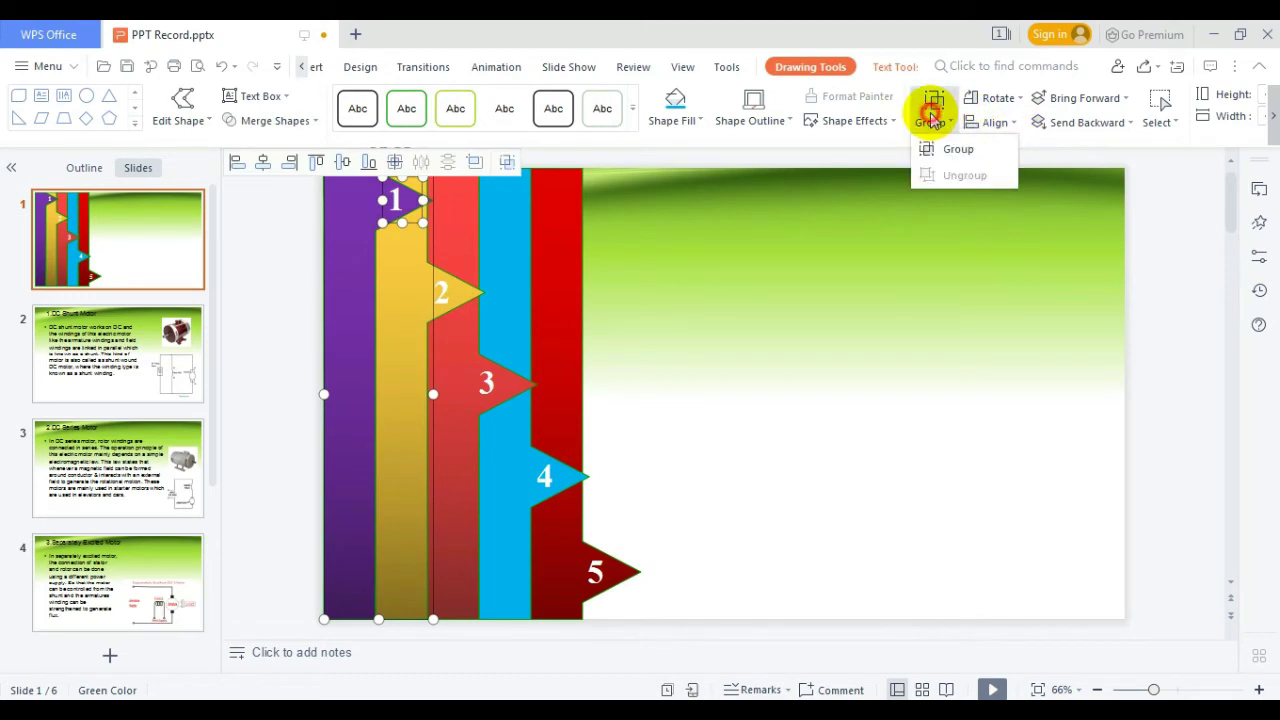
{"action": "left_click", "coordinate": [957, 148]}
{"action": "left_click", "coordinate": [386, 346]}
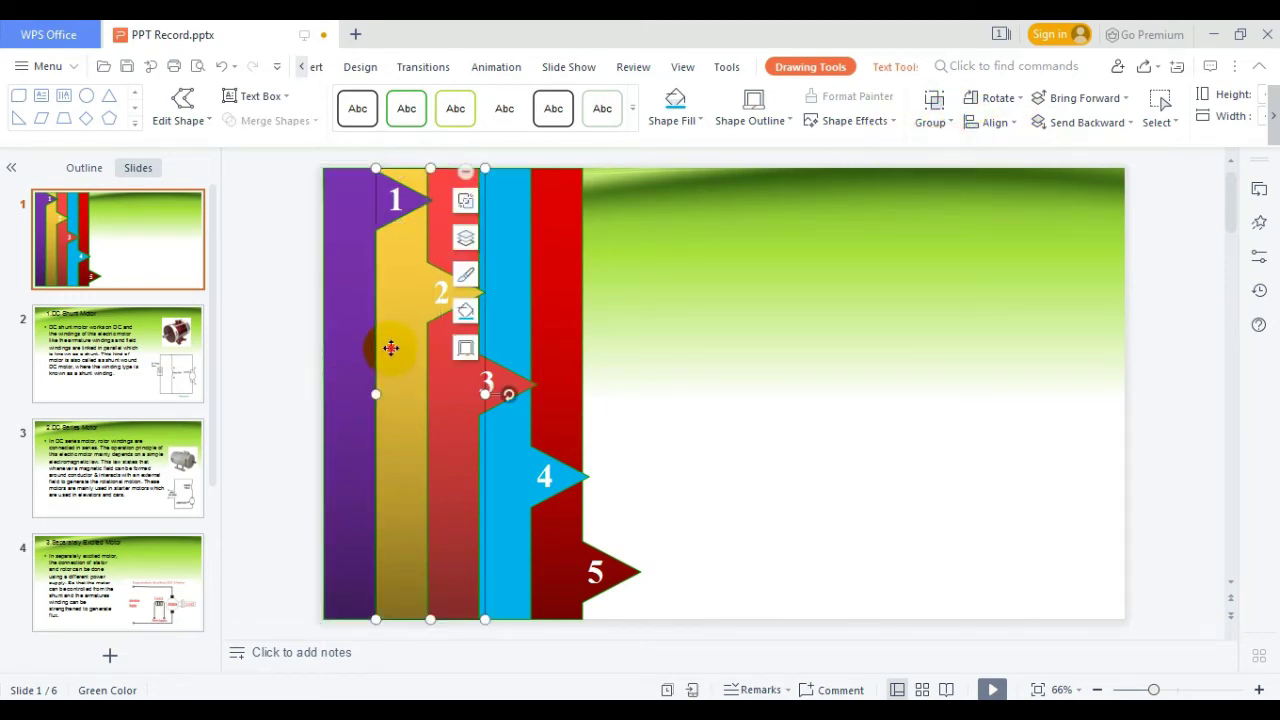
{"action": "left_click", "coordinate": [433, 291], "text": "ctrl"}
{"action": "left_click", "coordinate": [931, 116]}
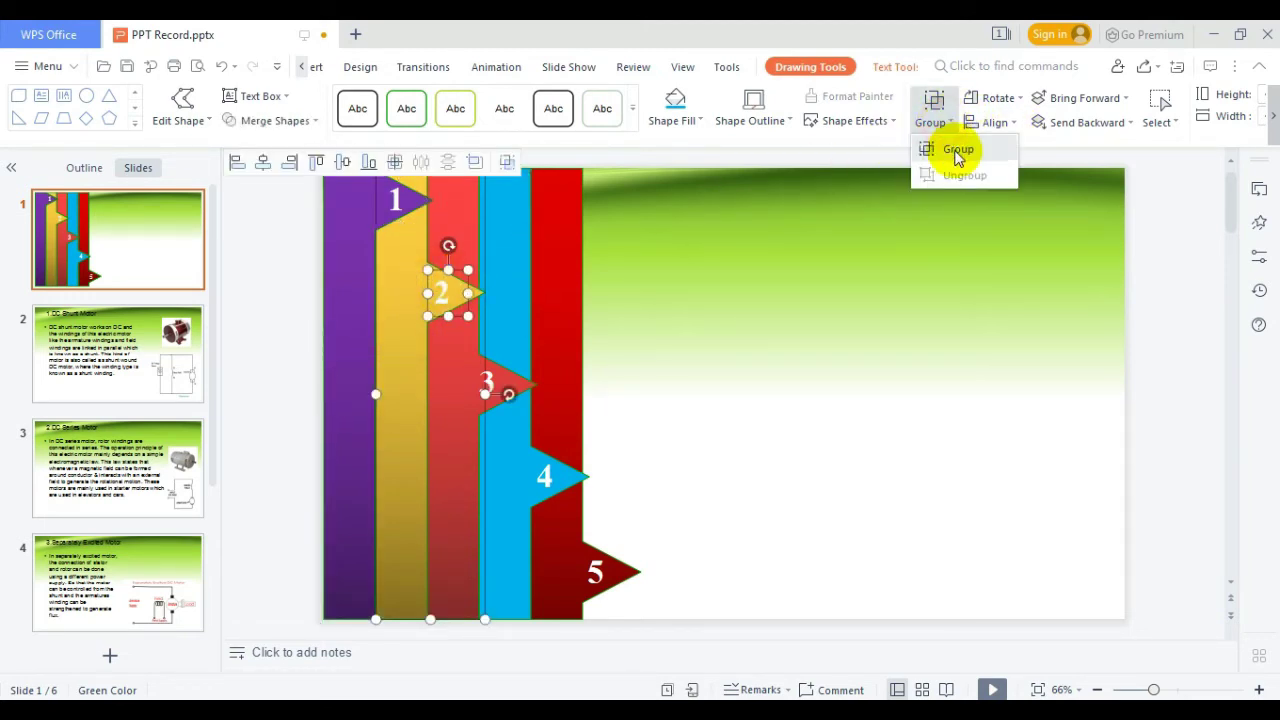
{"action": "left_click", "coordinate": [957, 148]}
{"action": "left_click", "coordinate": [445, 398]}
{"action": "left_click", "coordinate": [486, 380], "text": "ctrl"}
{"action": "left_click", "coordinate": [933, 110]}
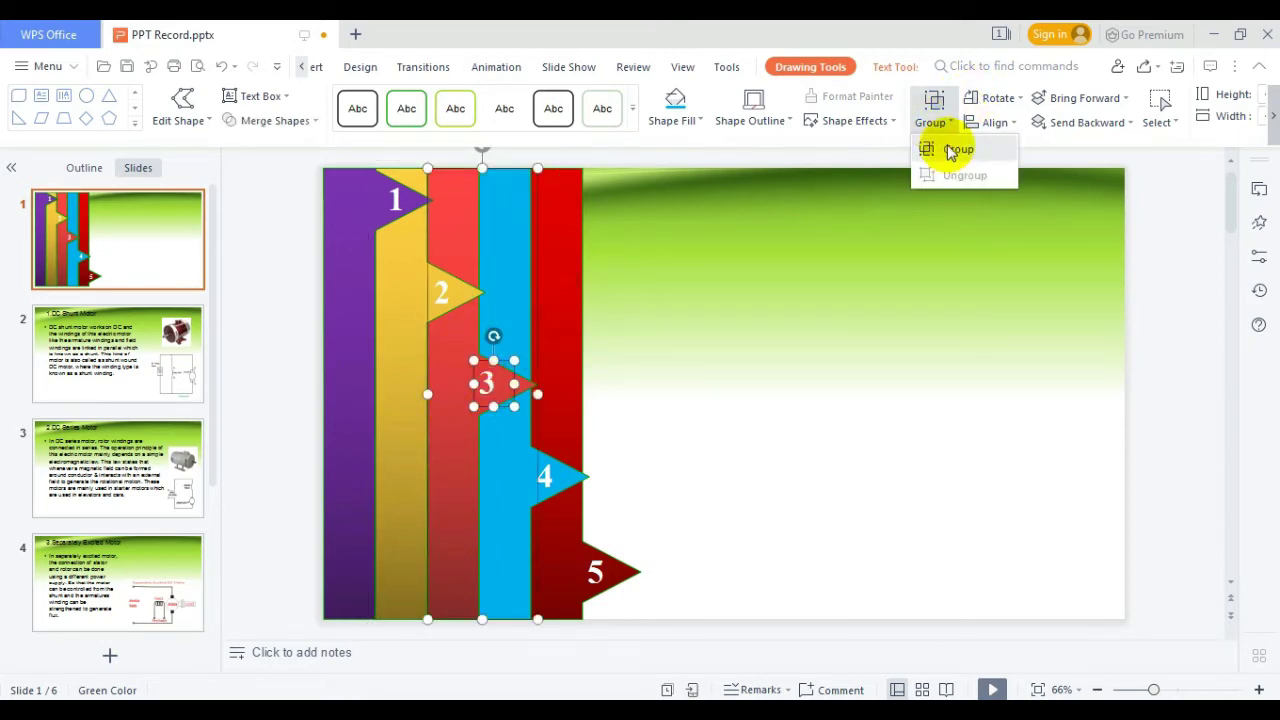
{"action": "left_click", "coordinate": [935, 150]}
Regroup the red bar with label 3, and group labels 4 and 5 with the blue and dark red bars.
{"action": "left_click", "coordinate": [923, 120]}
{"action": "left_click", "coordinate": [937, 146]}
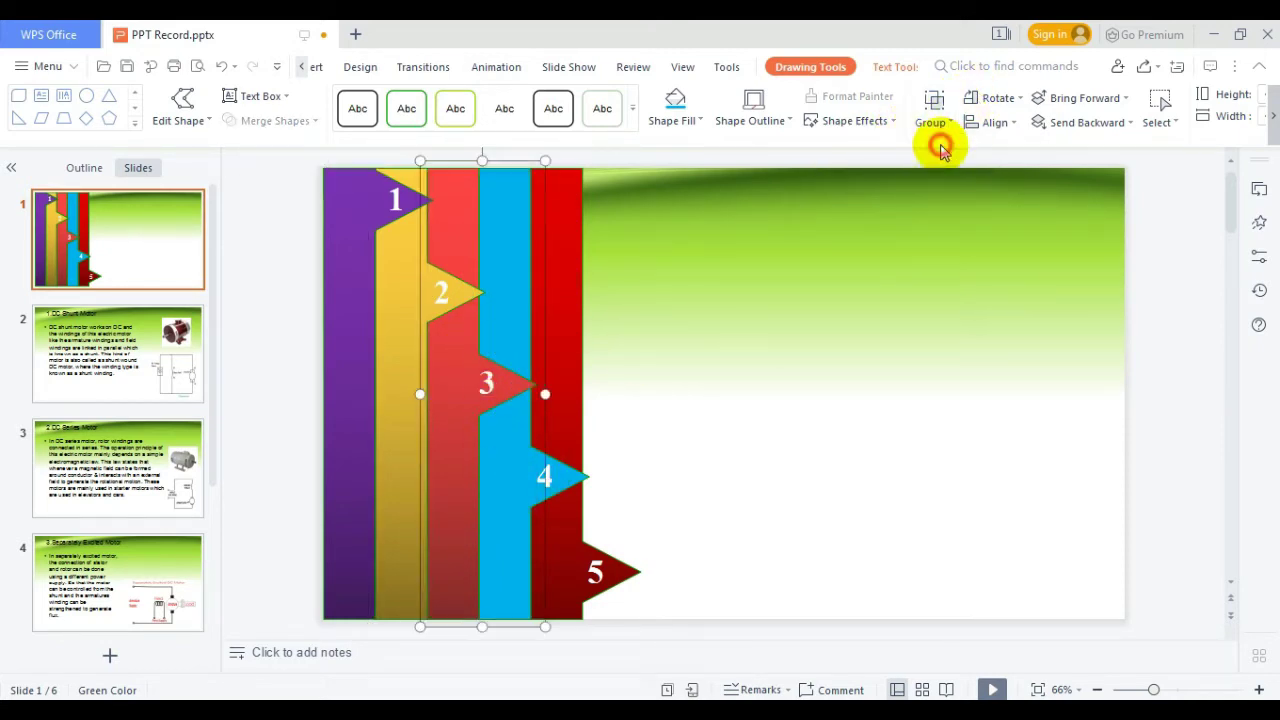
{"action": "left_click", "coordinate": [487, 505]}
{"action": "left_click", "coordinate": [517, 491]}
{"action": "left_click", "coordinate": [548, 476], "text": "ctrl"}
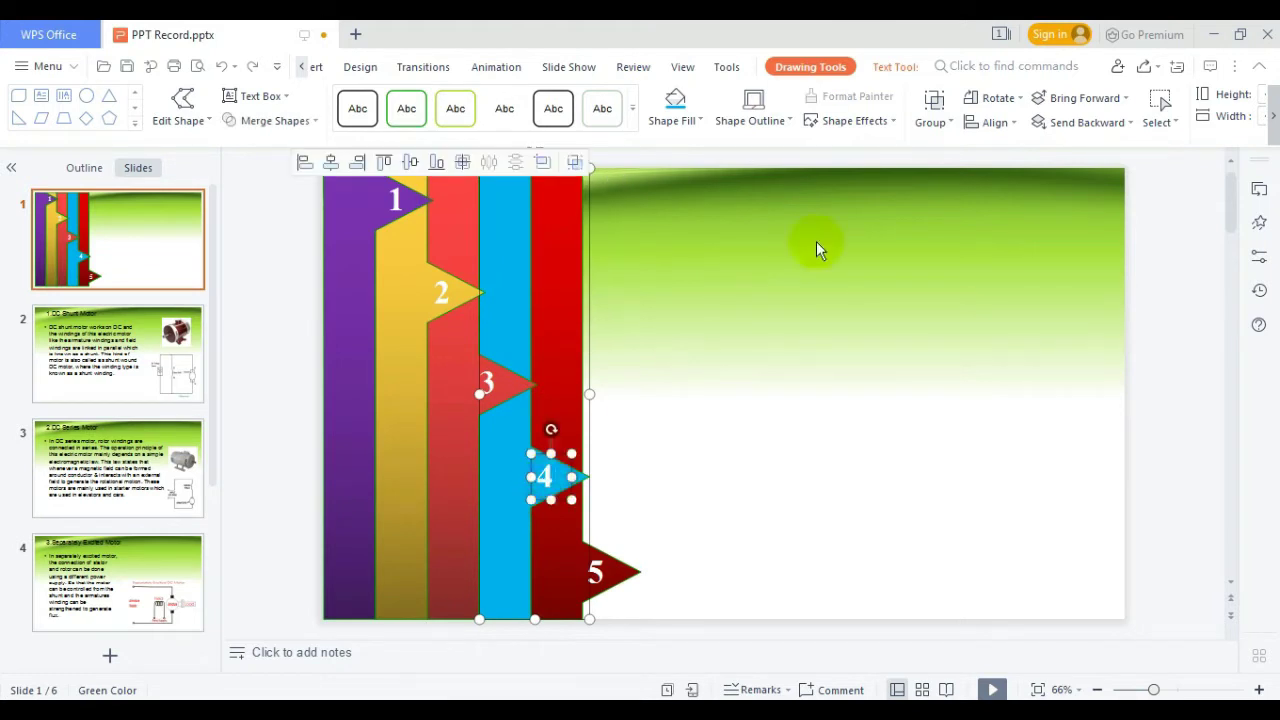
{"action": "left_click", "coordinate": [931, 120]}
{"action": "left_click", "coordinate": [950, 148]}
{"action": "left_click", "coordinate": [571, 560]}
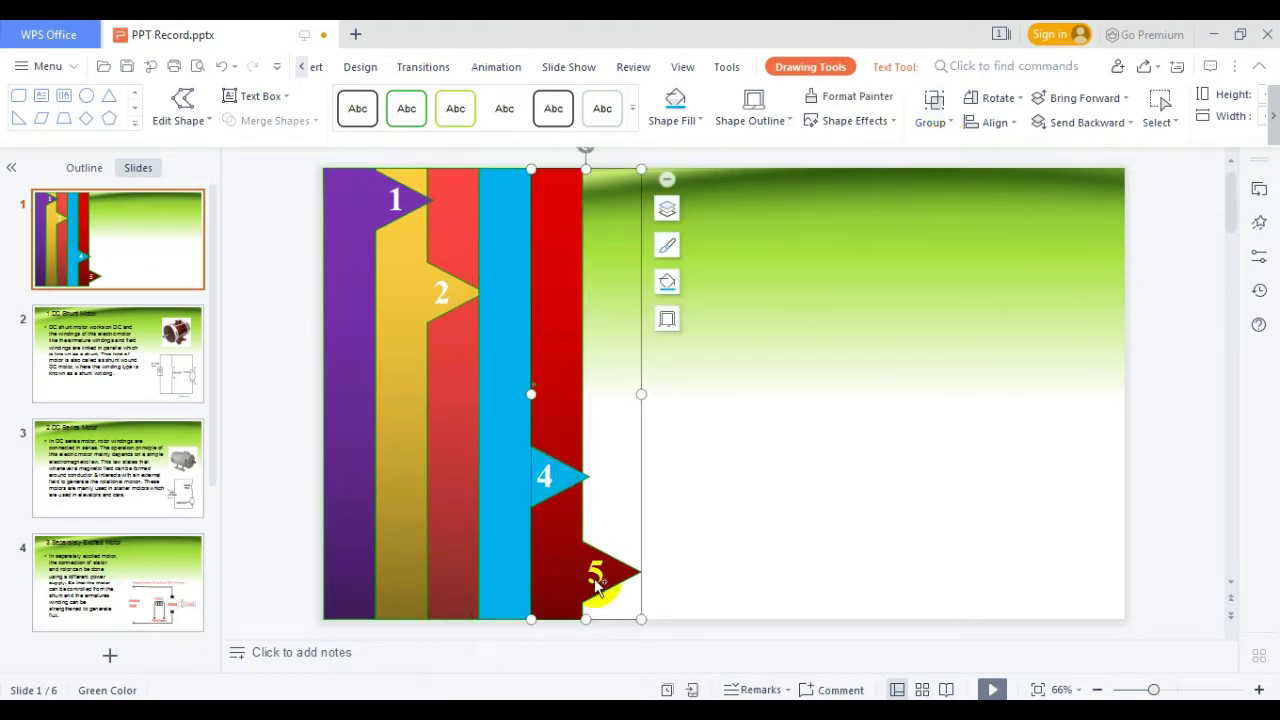
{"action": "left_click", "coordinate": [594, 572], "text": "ctrl"}
{"action": "left_click", "coordinate": [931, 120]}
{"action": "left_click", "coordinate": [950, 148]}
Restack the bars, sending dark red to the back and the yellow bar forward, so every label shows.
{"action": "left_click", "coordinate": [786, 381]}
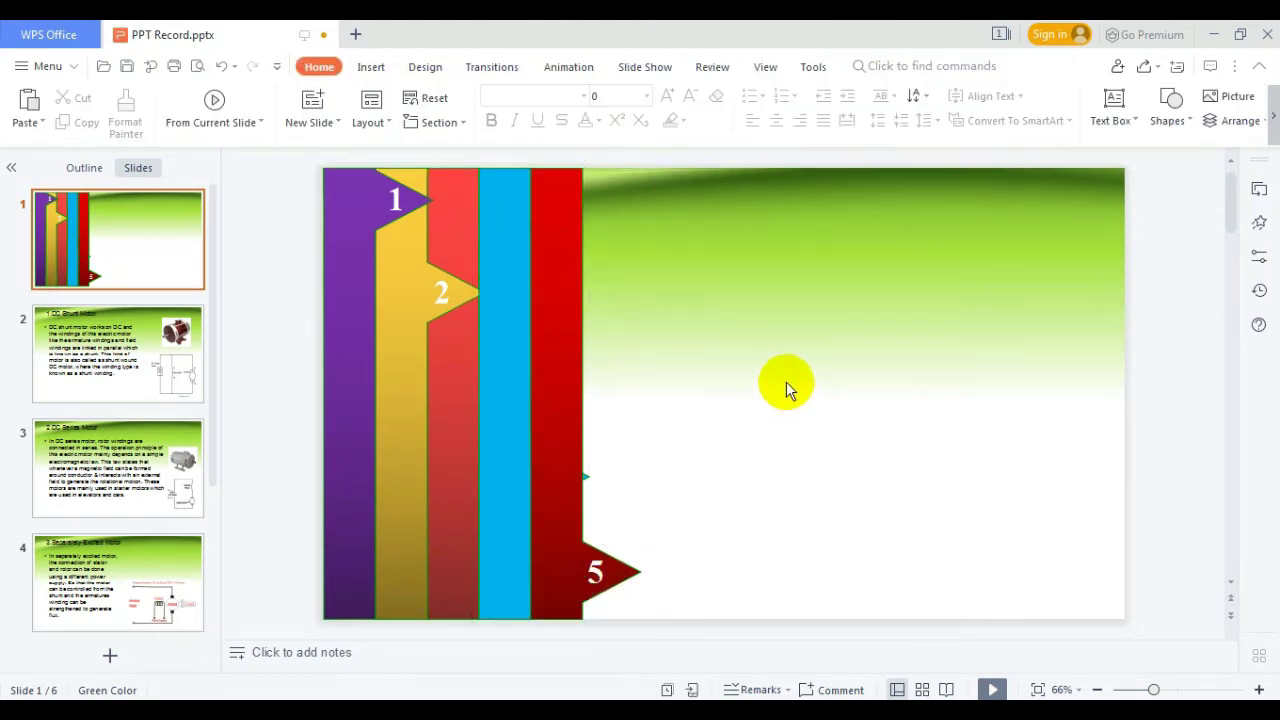
{"action": "left_click", "coordinate": [568, 441]}
{"action": "right_click", "coordinate": [514, 457]}
{"action": "left_click", "coordinate": [609, 437]}
{"action": "left_click", "coordinate": [466, 400]}
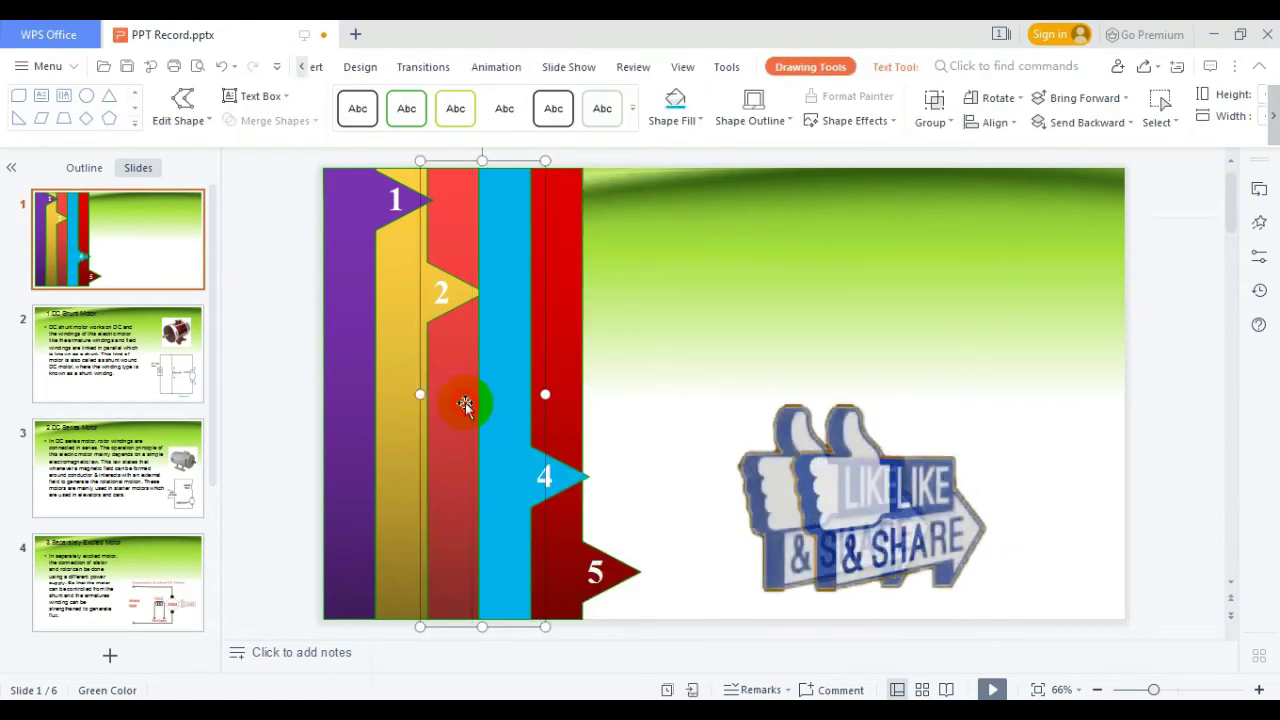
{"action": "left_click", "coordinate": [396, 360]}
{"action": "right_click", "coordinate": [396, 360]}
{"action": "left_click", "coordinate": [523, 566]}
{"action": "right_click", "coordinate": [357, 306]}
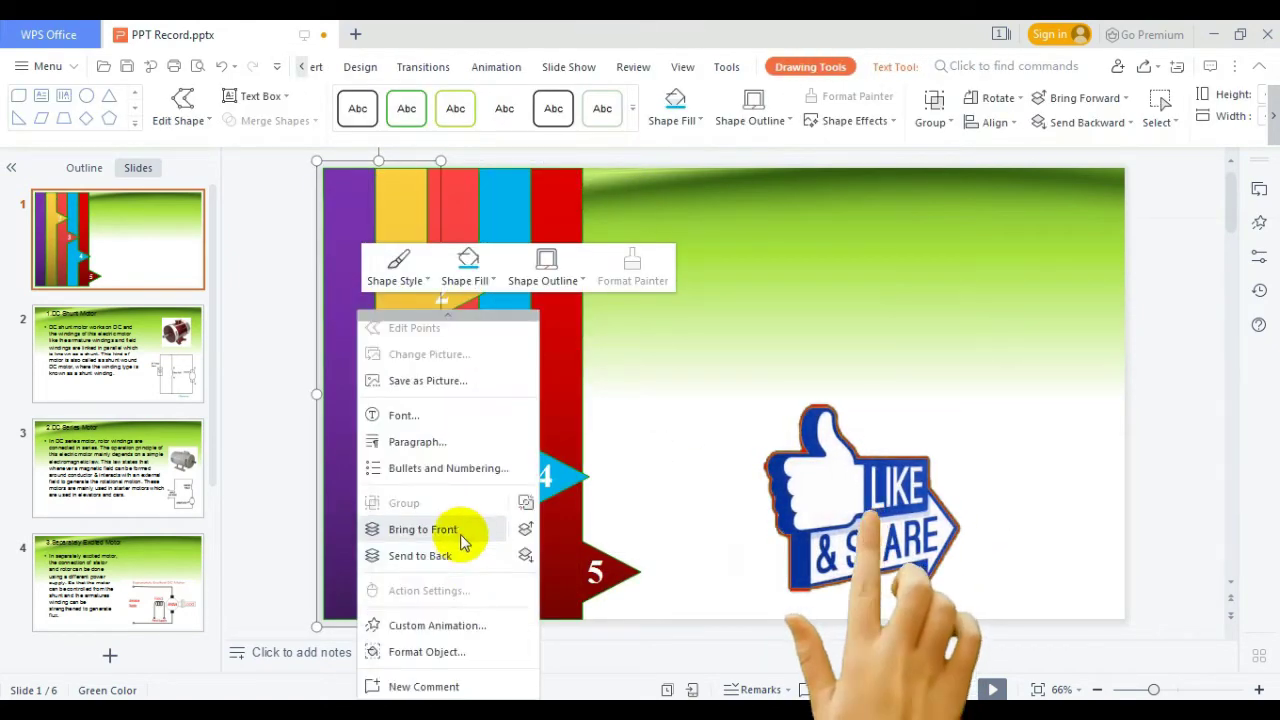
{"action": "left_click", "coordinate": [830, 410]}
Select all five coloured bars and set their shape outline to No Line.
{"action": "left_click_drag", "start_coordinate": [629, 627], "coordinate": [357, 346]}
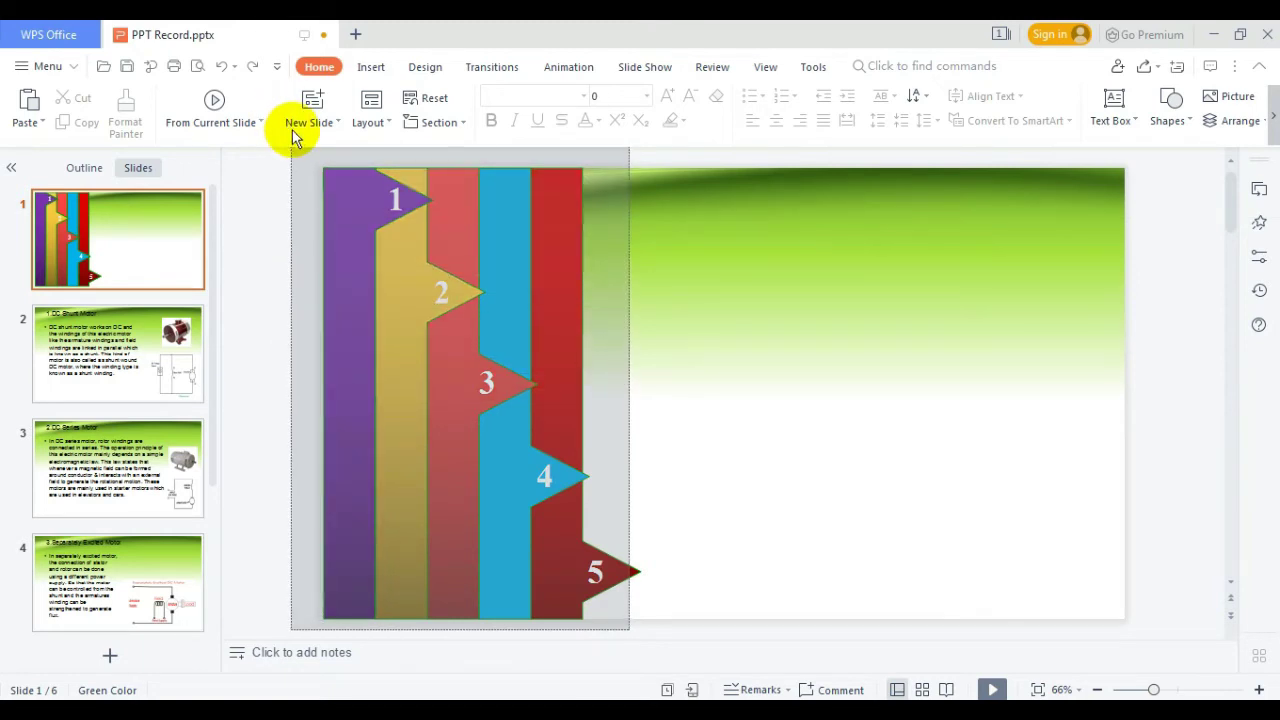
{"action": "left_click_drag", "start_coordinate": [357, 346], "coordinate": [292, 129]}
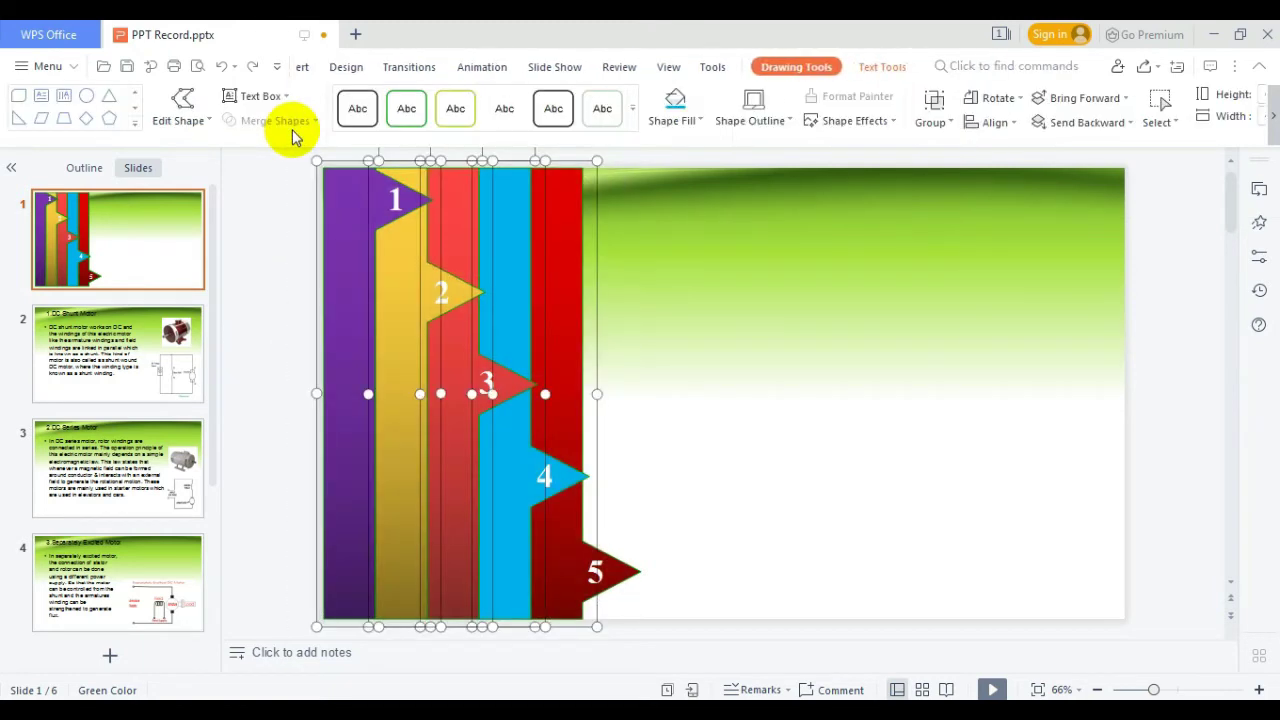
{"action": "left_click", "coordinate": [765, 119]}
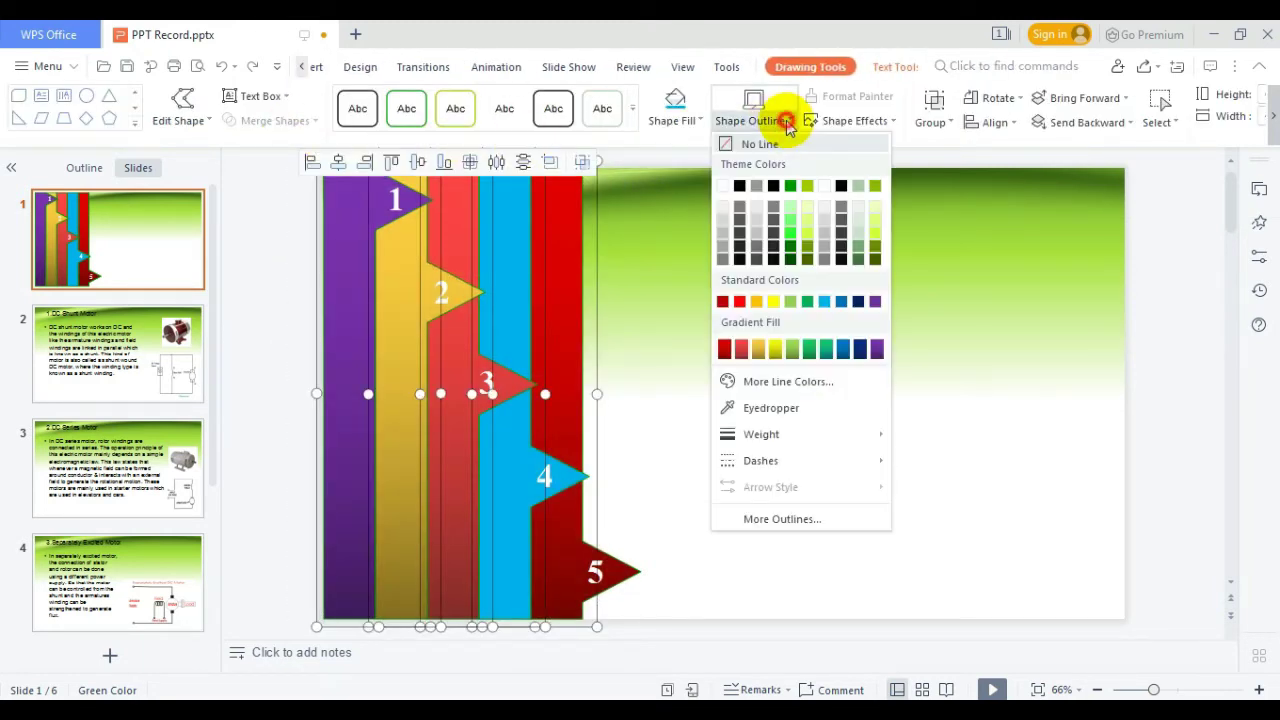
{"action": "left_click", "coordinate": [733, 145]}
{"action": "left_click", "coordinate": [669, 388]}
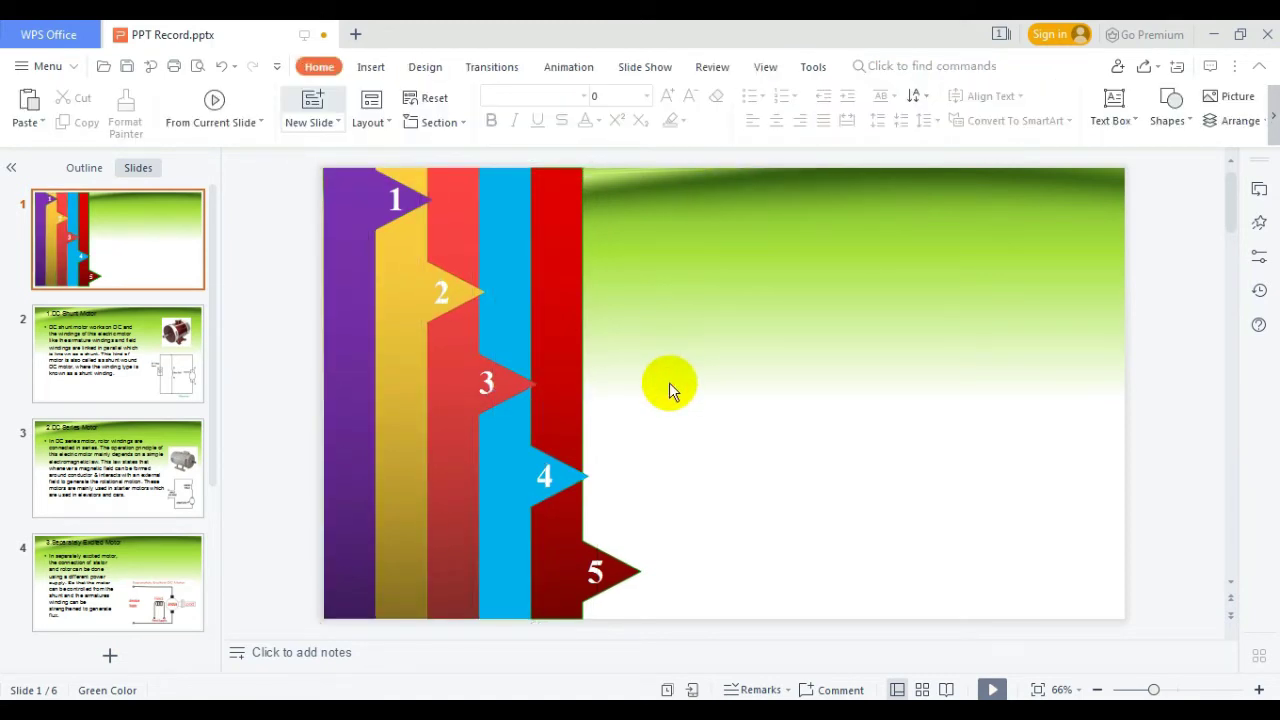
Add a horizontal text box at the slide's top right reading 'DC MOTORS'.
{"action": "left_click", "coordinate": [1122, 120]}
{"action": "left_click", "coordinate": [1129, 149]}
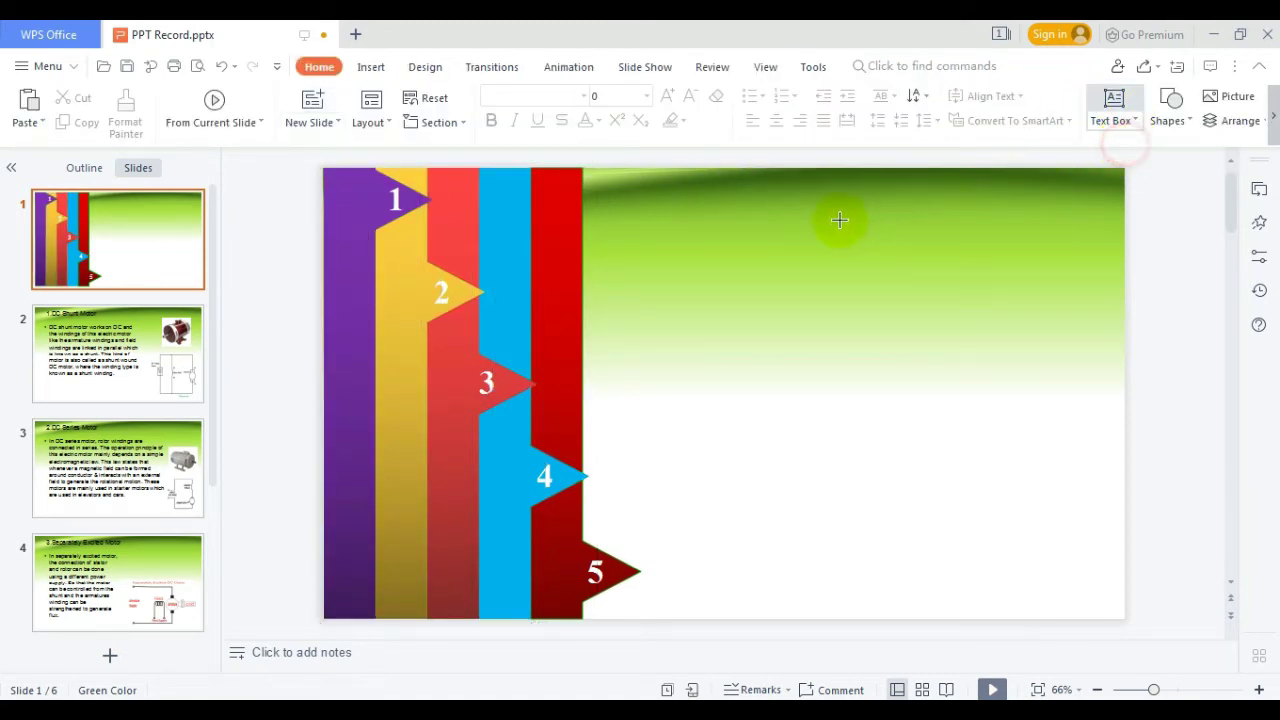
{"action": "left_click_drag", "start_coordinate": [816, 254], "coordinate": [1110, 177]}
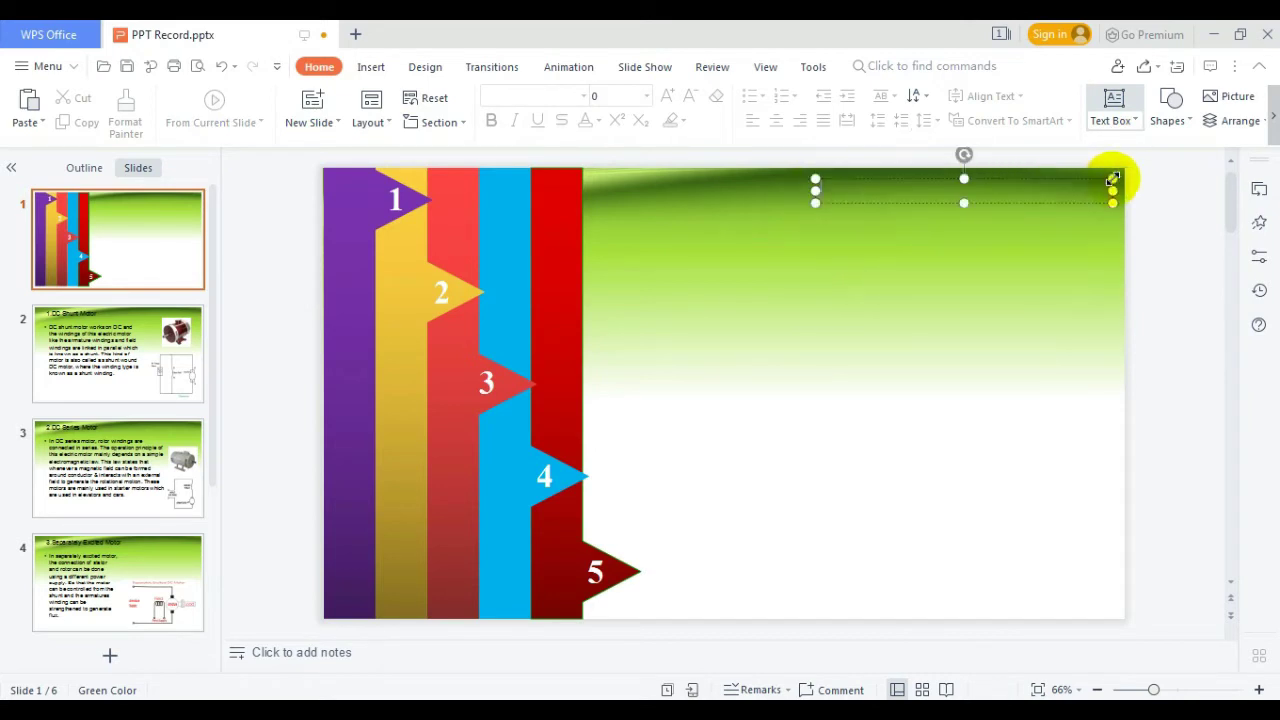
{"action": "type", "text": "DC"}
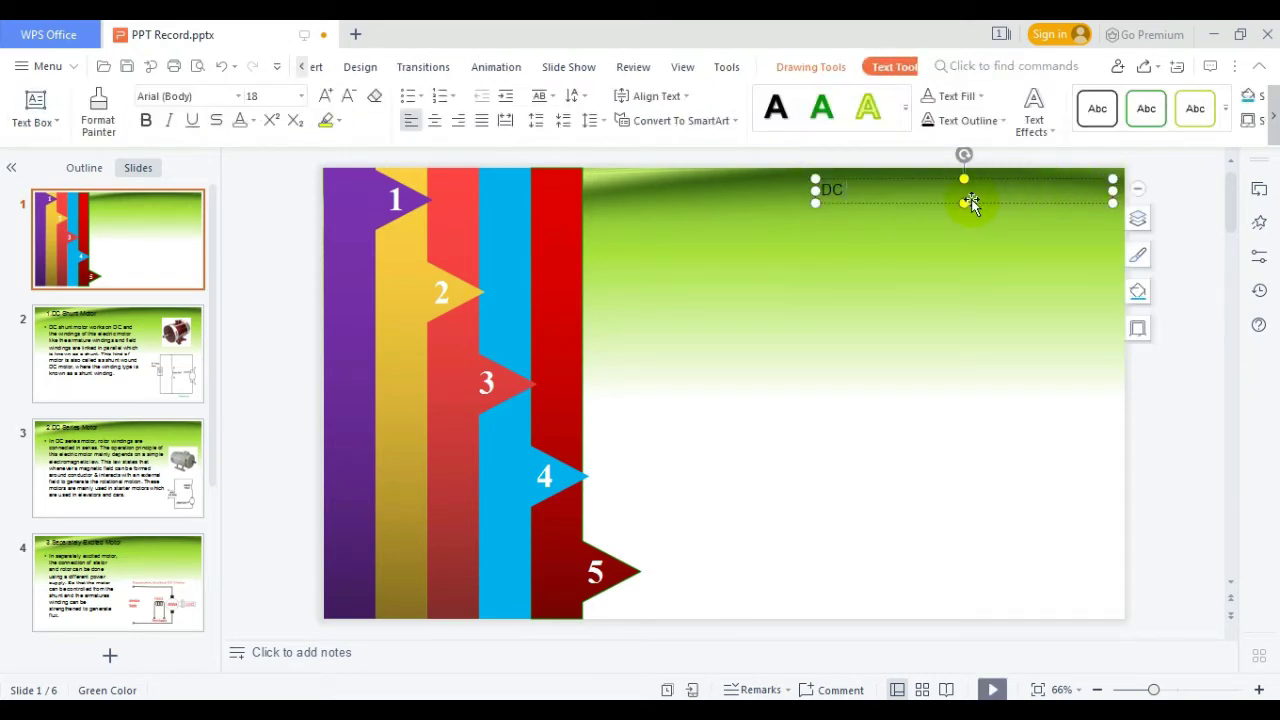
{"action": "type", "text": " MOTORS"}
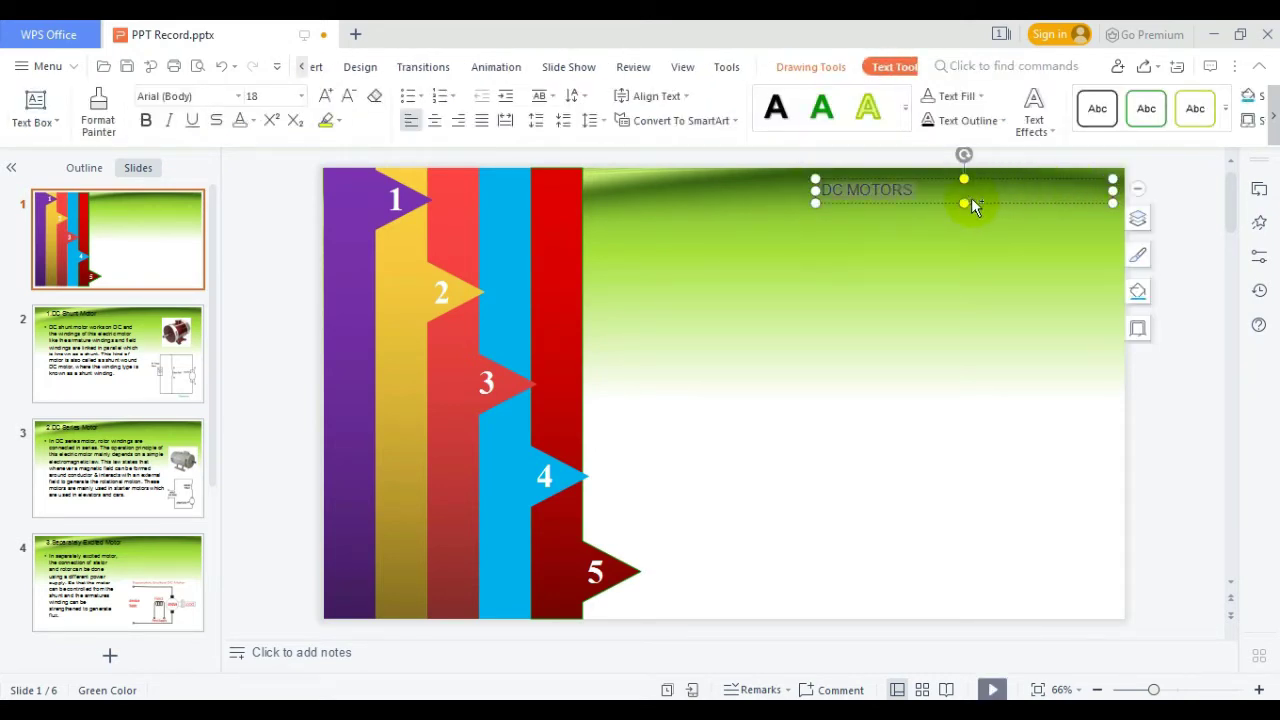
Set the title to Times New Roman size 60, widen its box, and right-align it.
{"action": "left_click", "coordinate": [240, 95]}
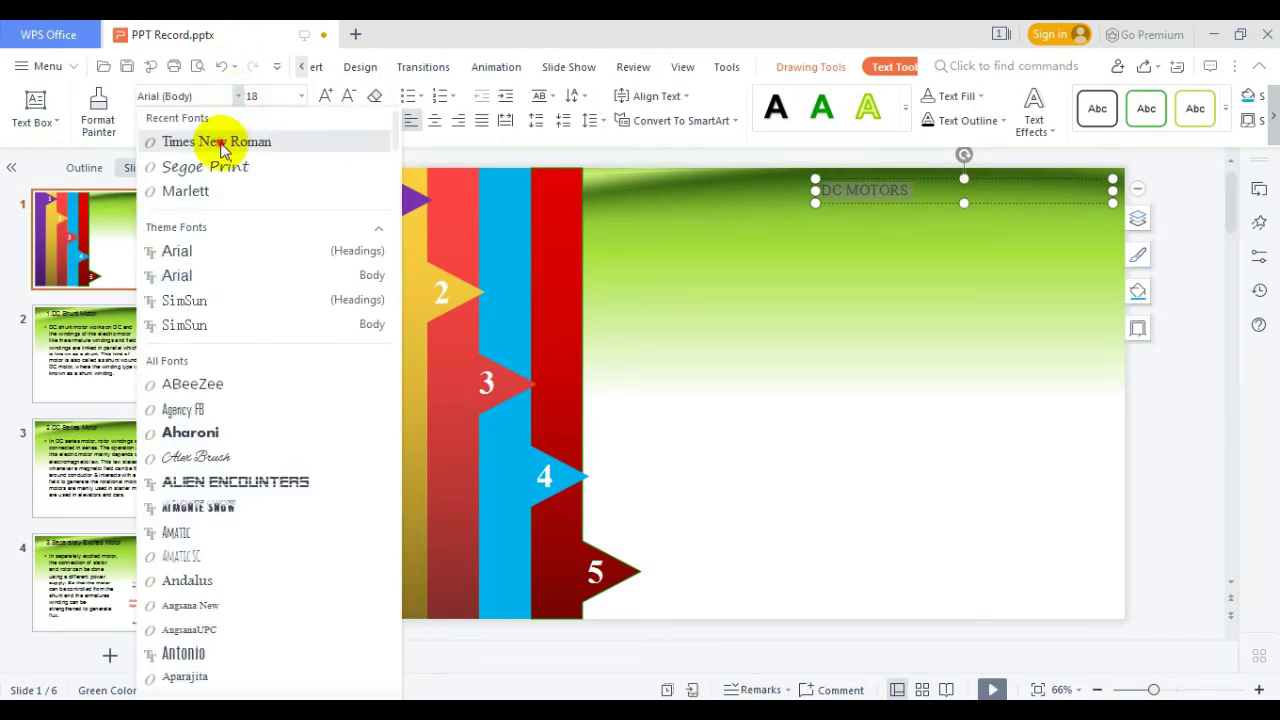
{"action": "left_click", "coordinate": [213, 137]}
{"action": "left_click", "coordinate": [301, 95]}
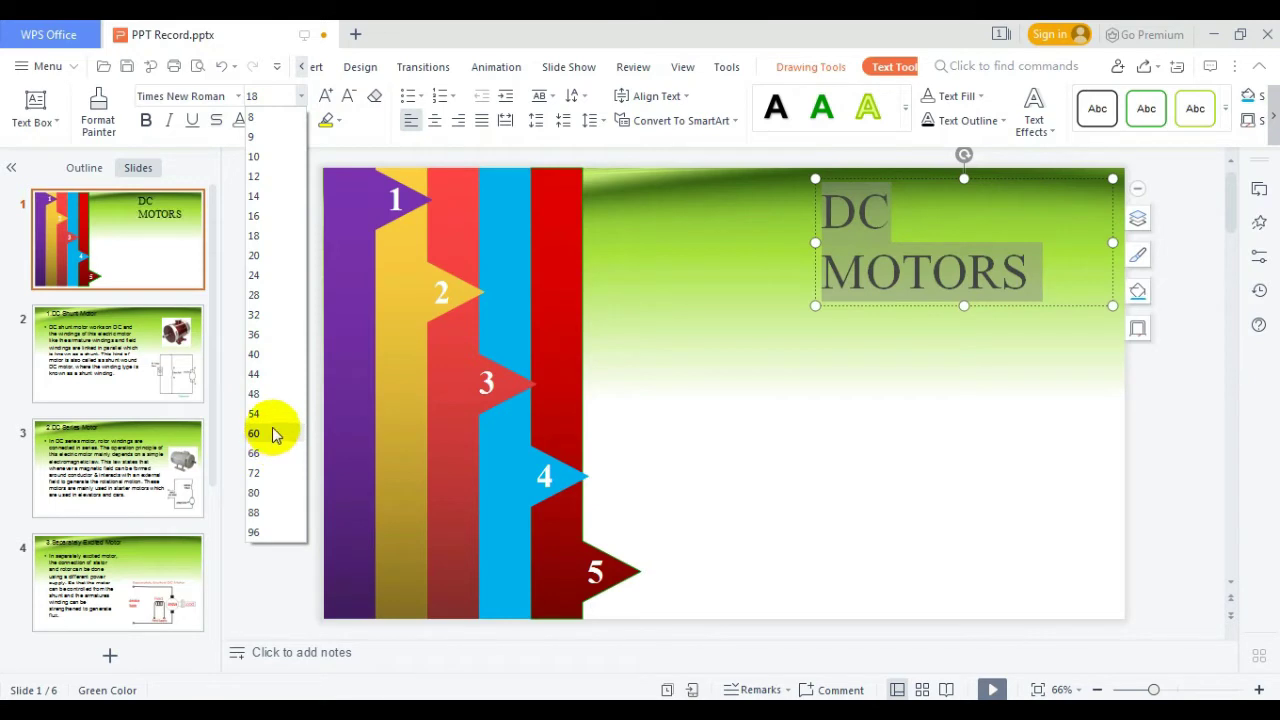
{"action": "left_click", "coordinate": [271, 431]}
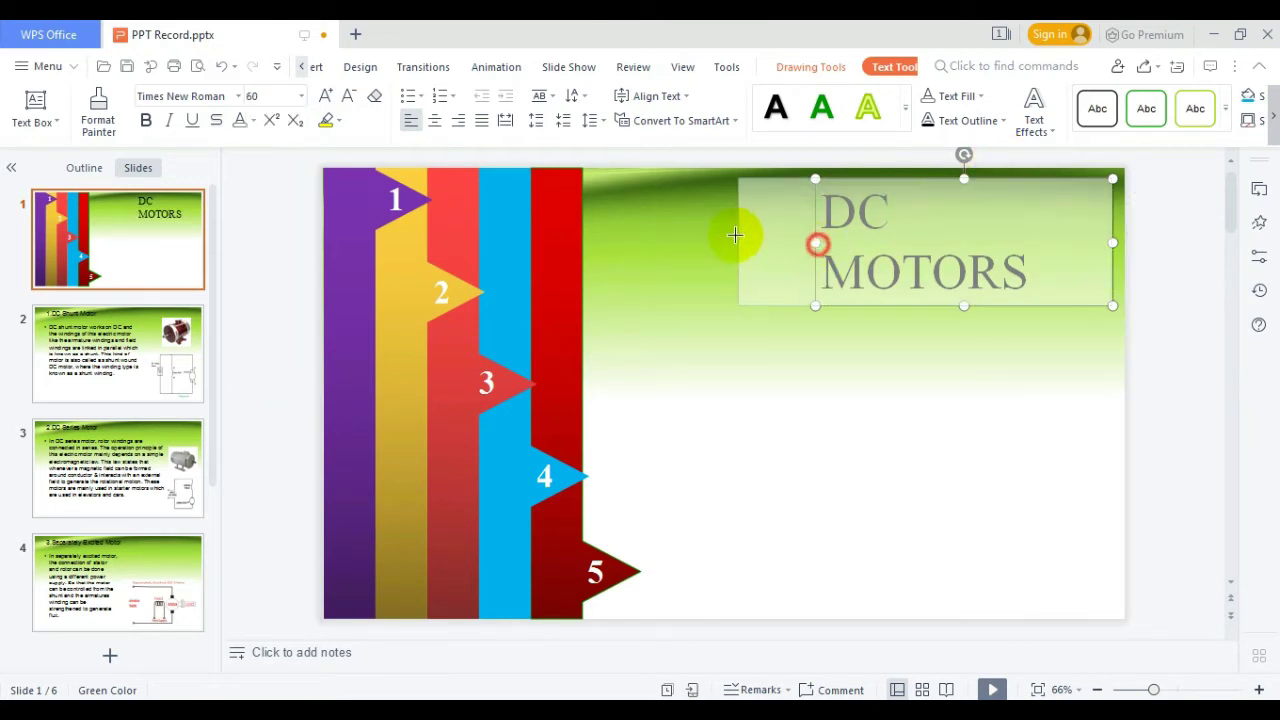
{"action": "left_click_drag", "start_coordinate": [818, 245], "coordinate": [687, 245]}
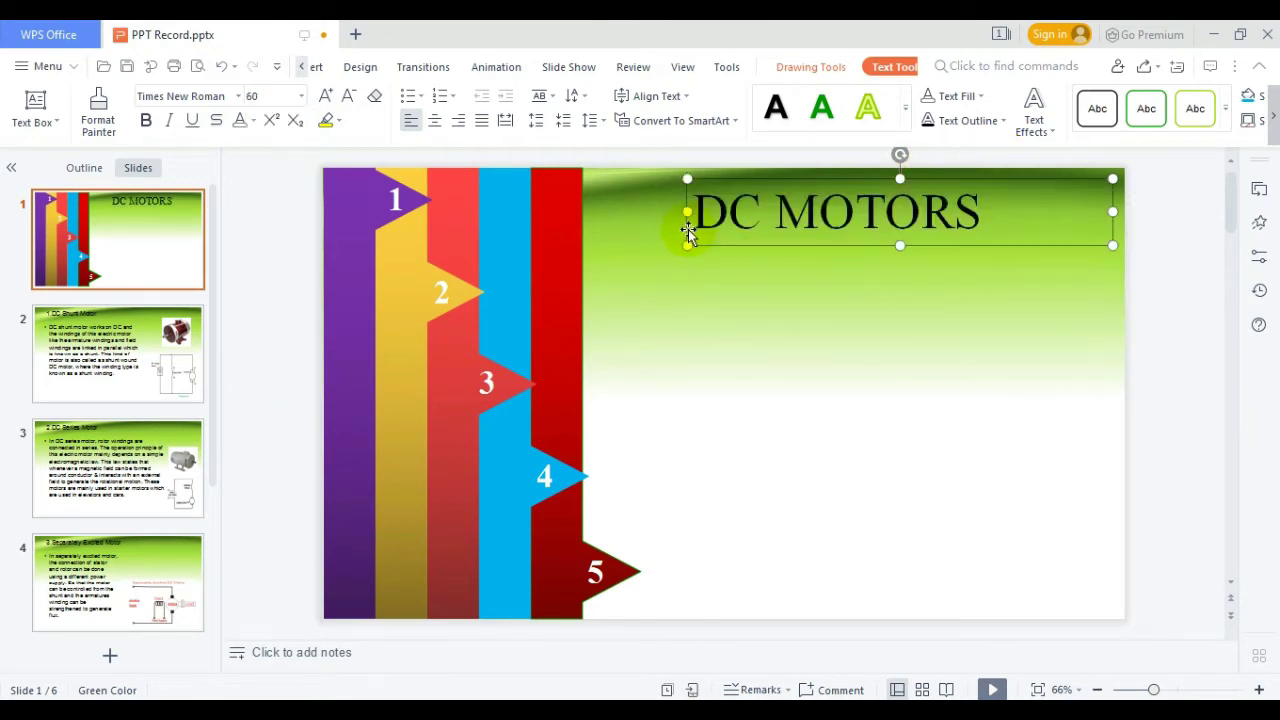
{"action": "triple_click", "coordinate": [831, 207]}
{"action": "left_click", "coordinate": [435, 120]}
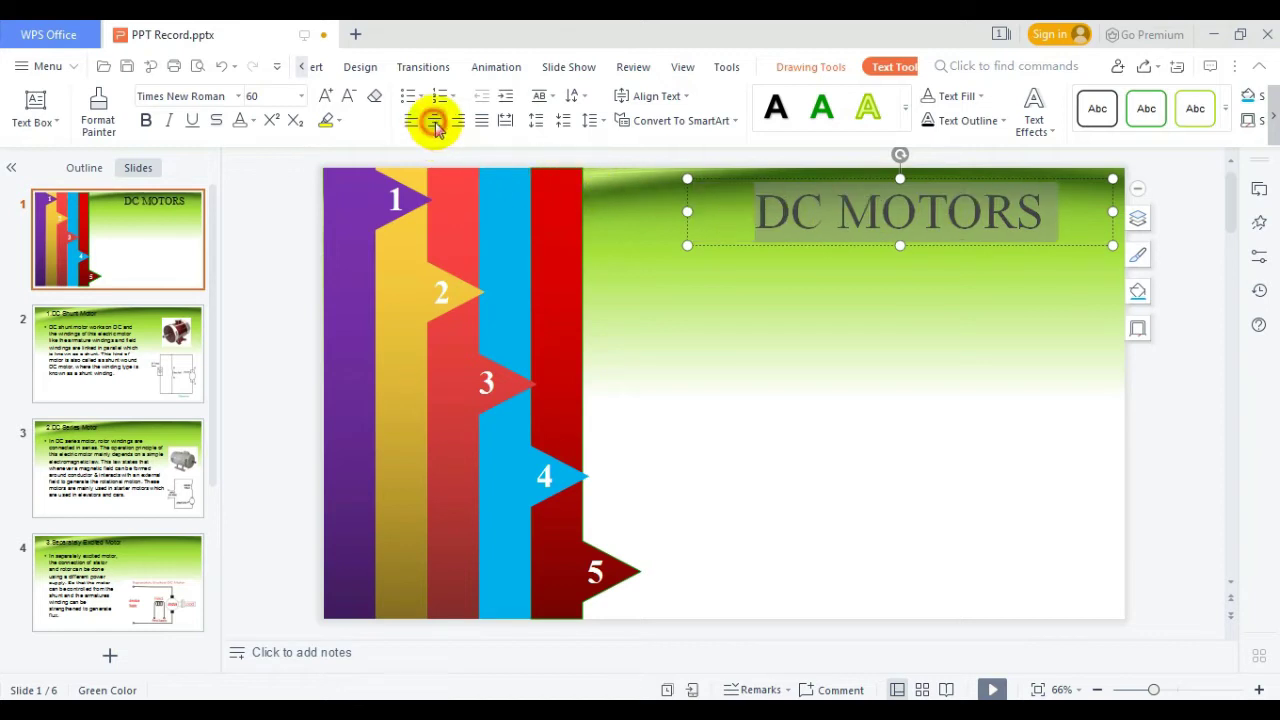
{"action": "left_click", "coordinate": [466, 126]}
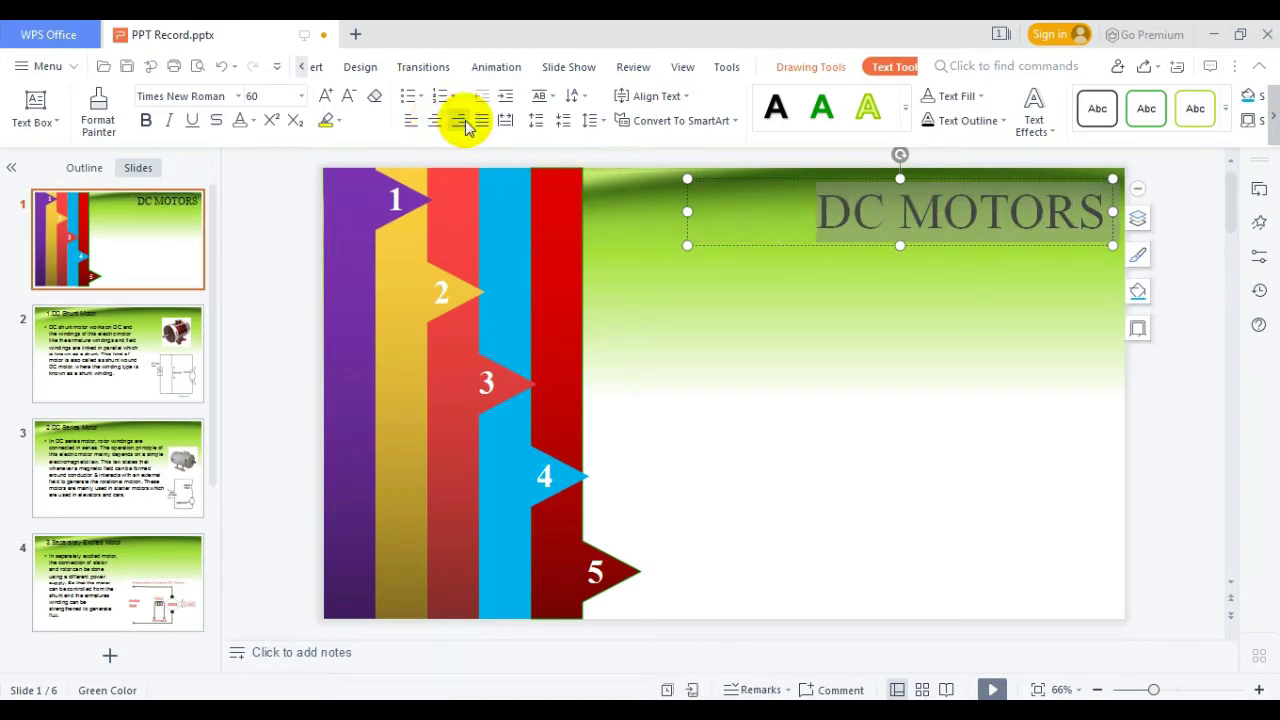
{"action": "left_click", "coordinate": [852, 340]}
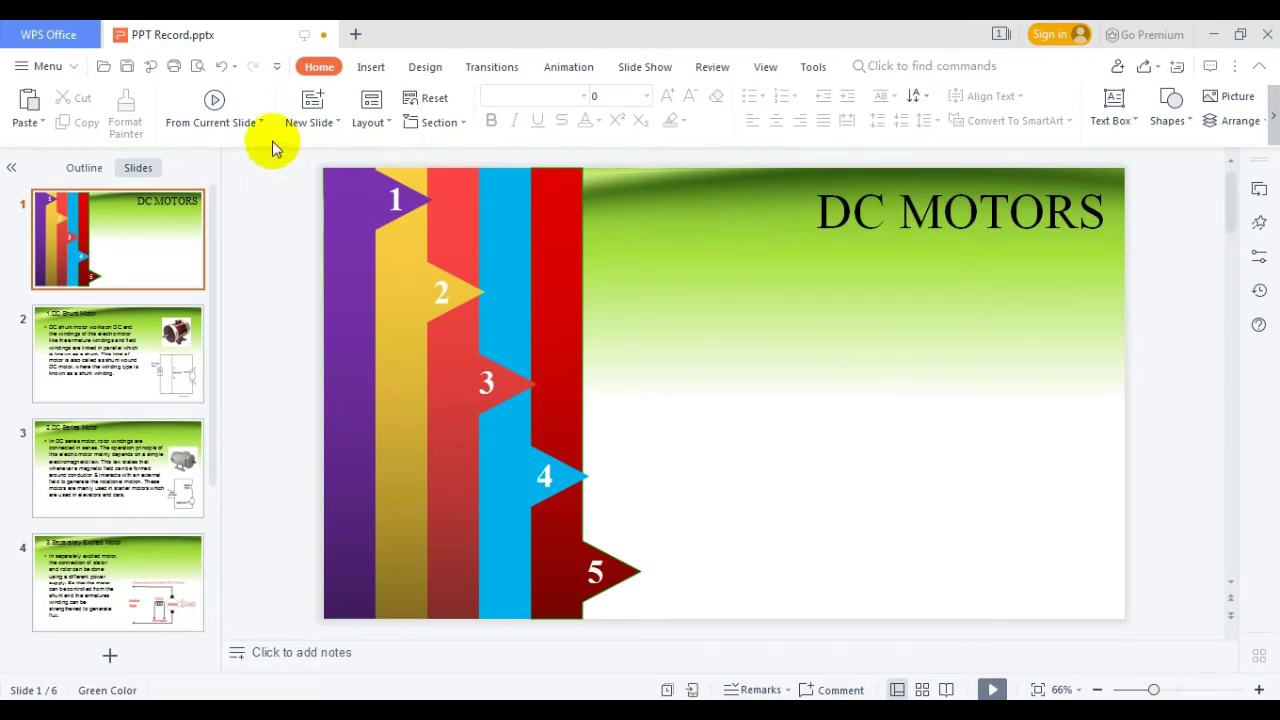
Draw a text box below the title and type 'DC SHUNT MOTOR' as its first line.
{"action": "left_click", "coordinate": [1118, 122]}
{"action": "left_click", "coordinate": [1150, 147]}
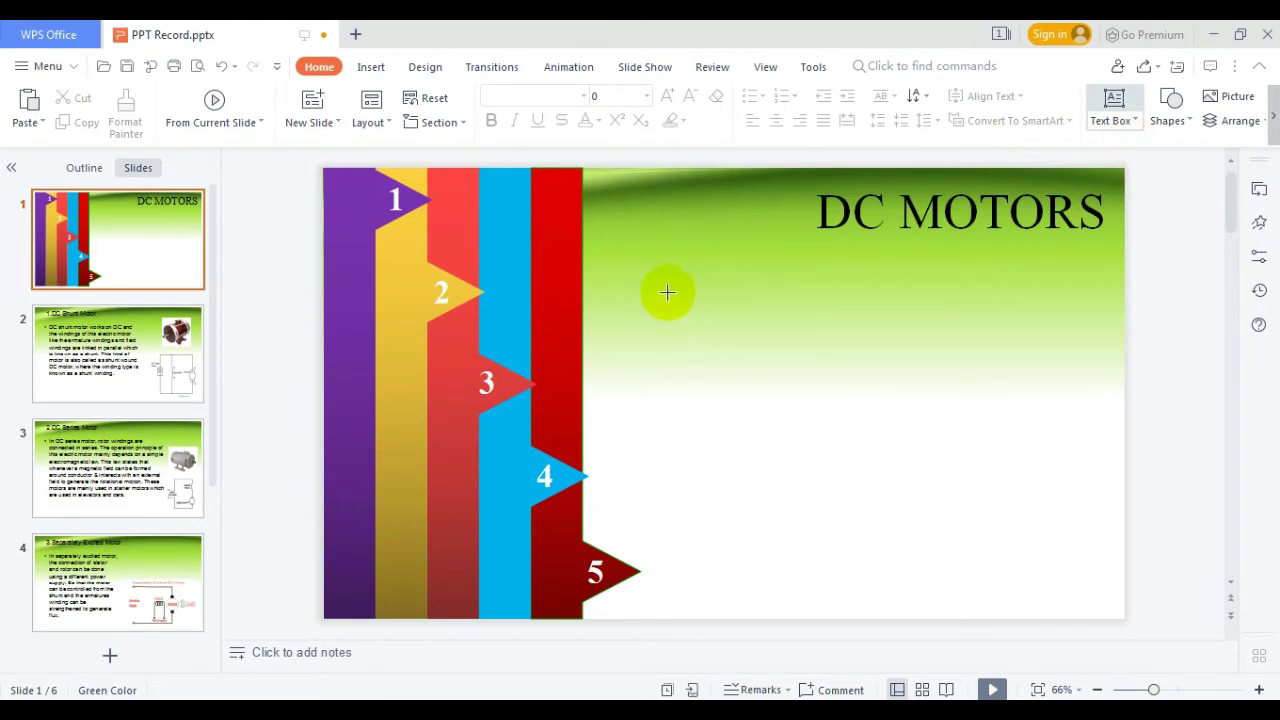
{"action": "left_click_drag", "start_coordinate": [676, 283], "coordinate": [1105, 605]}
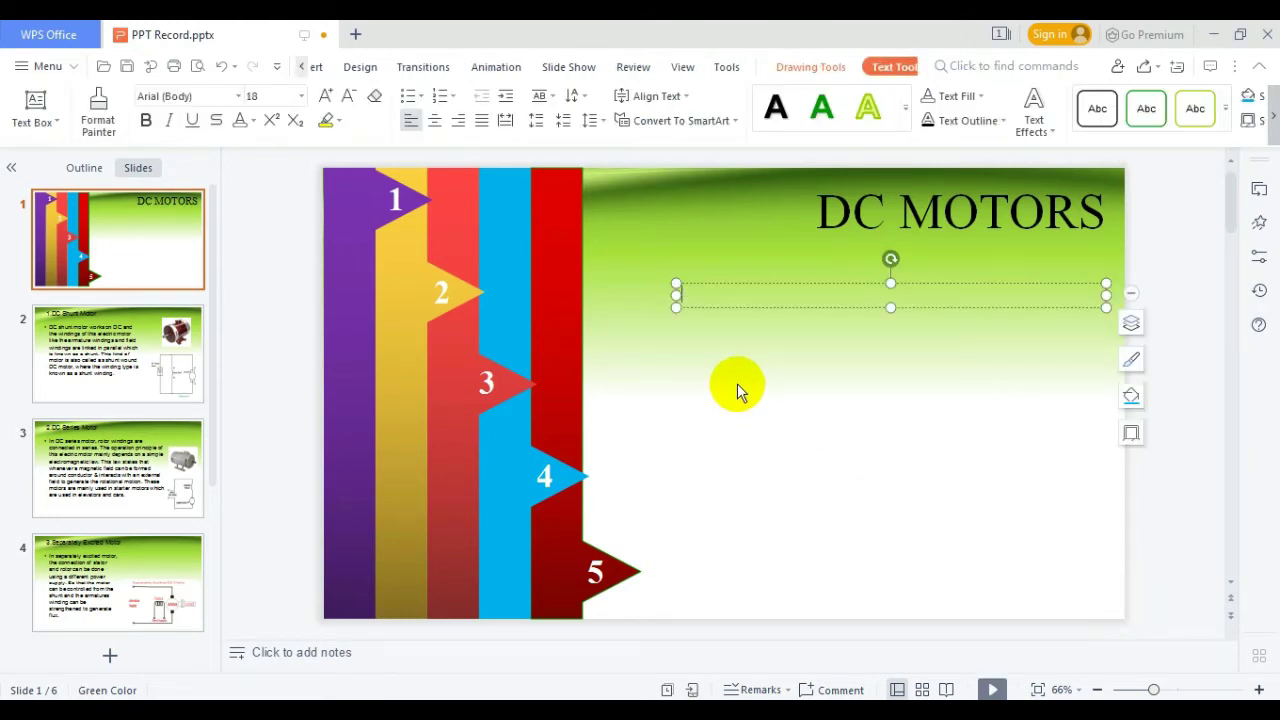
{"action": "type", "text": "1"}
{"action": "key", "text": "BackSpace"}
{"action": "type", "text": "DC SH"}
{"action": "type", "text": "UNT "}
{"action": "type", "text": "MOTOR"}
{"action": "key", "text": "Return"}
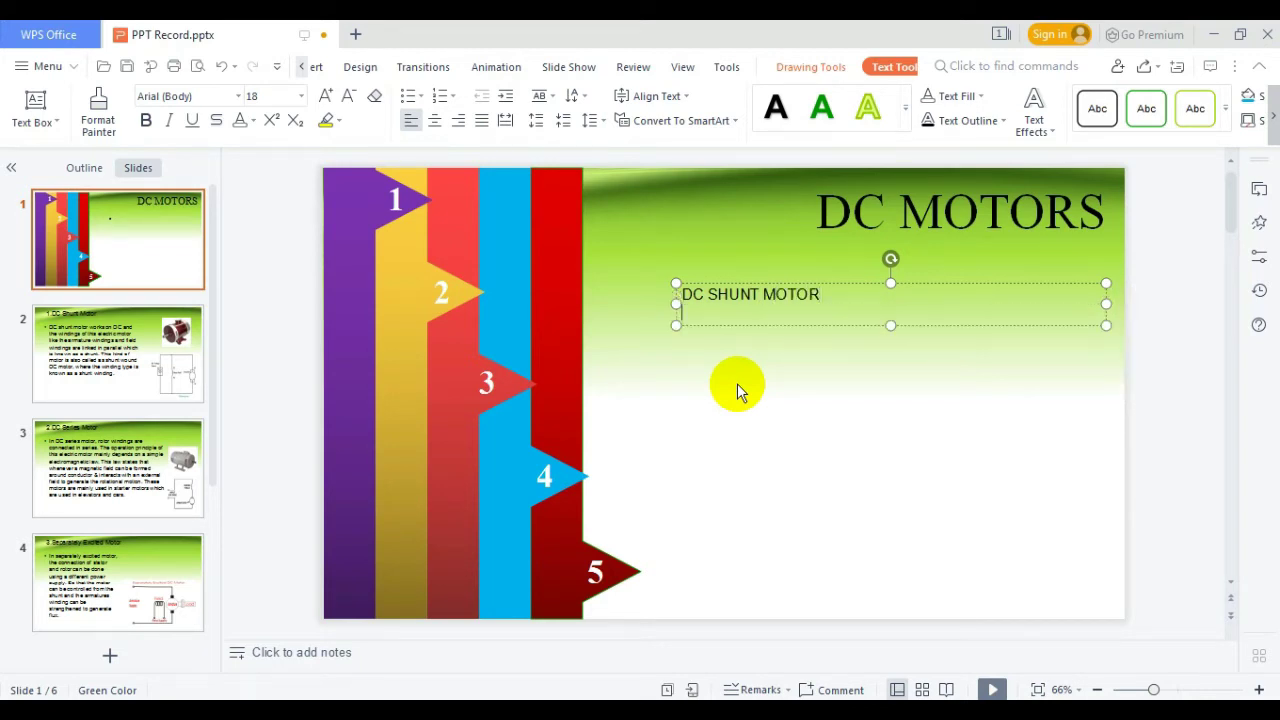
Add lines 'DC SERIES MOTOR', 'SEPARATELY EXITED MOTOR' and 'PMDC MO', then number the whole list.
{"action": "type", "text": "DC SERIES M"}
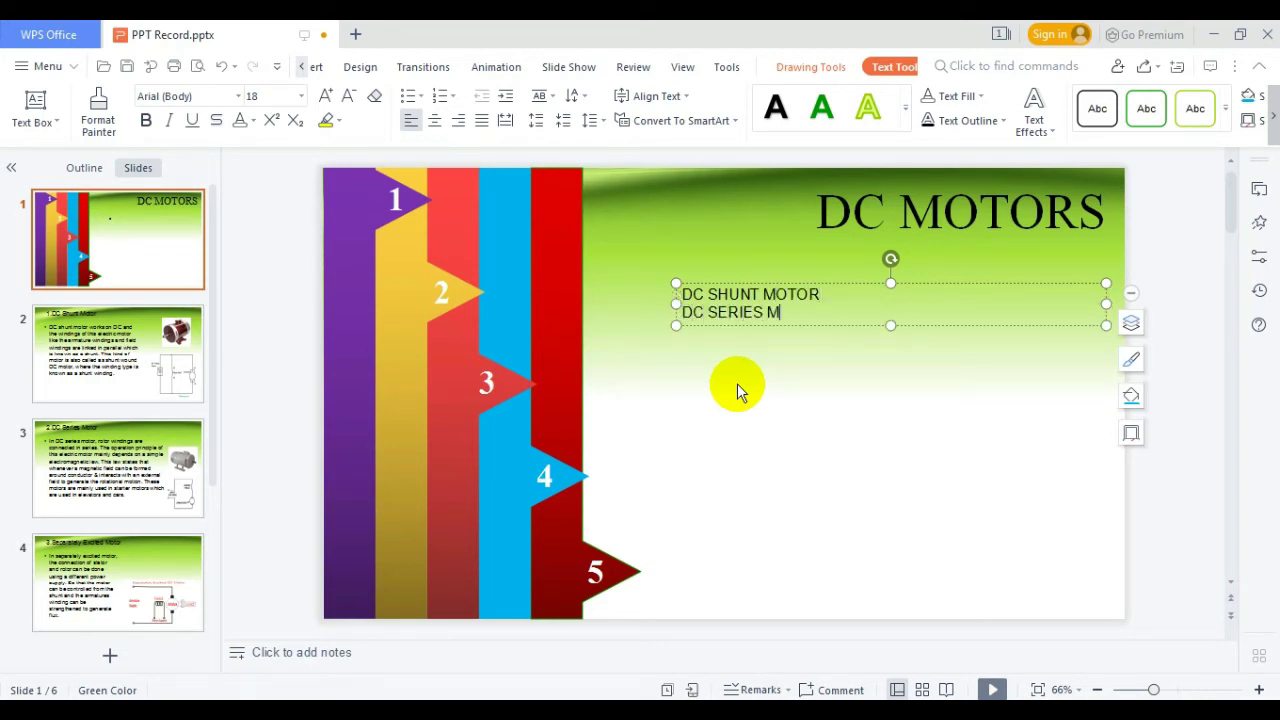
{"action": "type", "text": "OTOR"}
{"action": "key", "text": "Return"}
{"action": "type", "text": "SEPARA"}
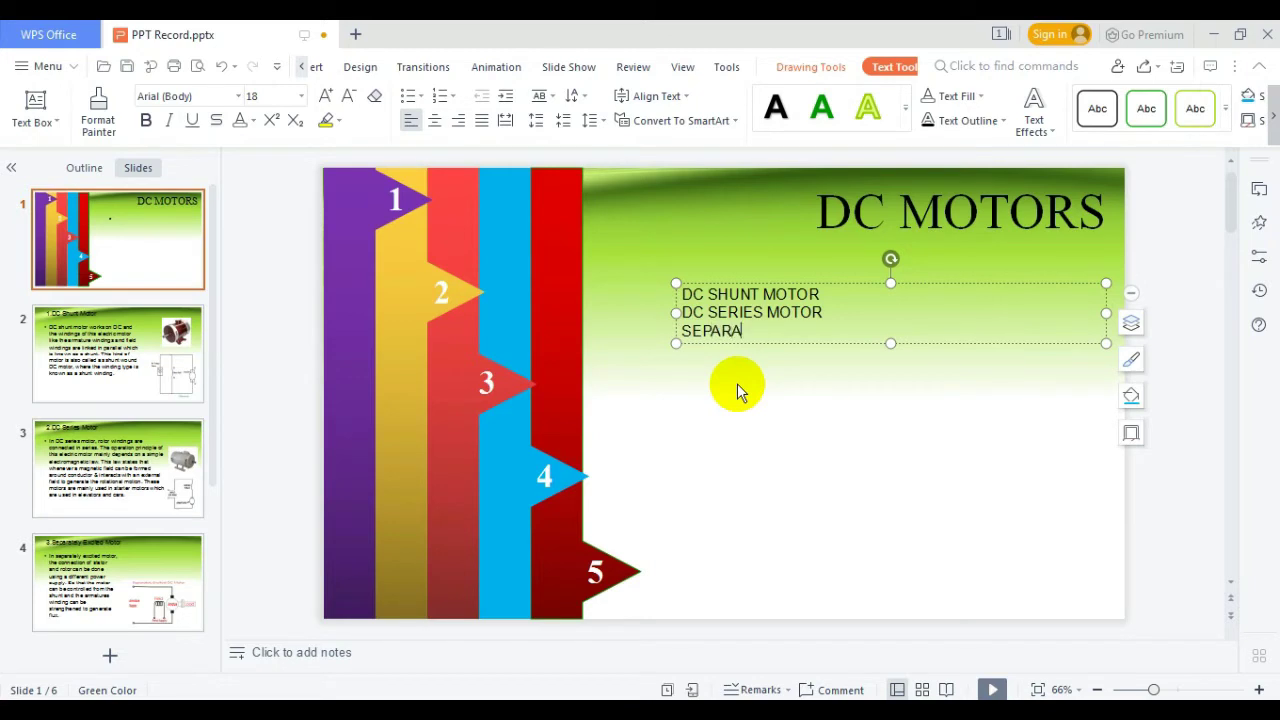
{"action": "type", "text": "TELY EXITE"}
{"action": "type", "text": "D MOTOR"}
{"action": "key", "text": "Return"}
{"action": "type", "text": "PMDC MO"}
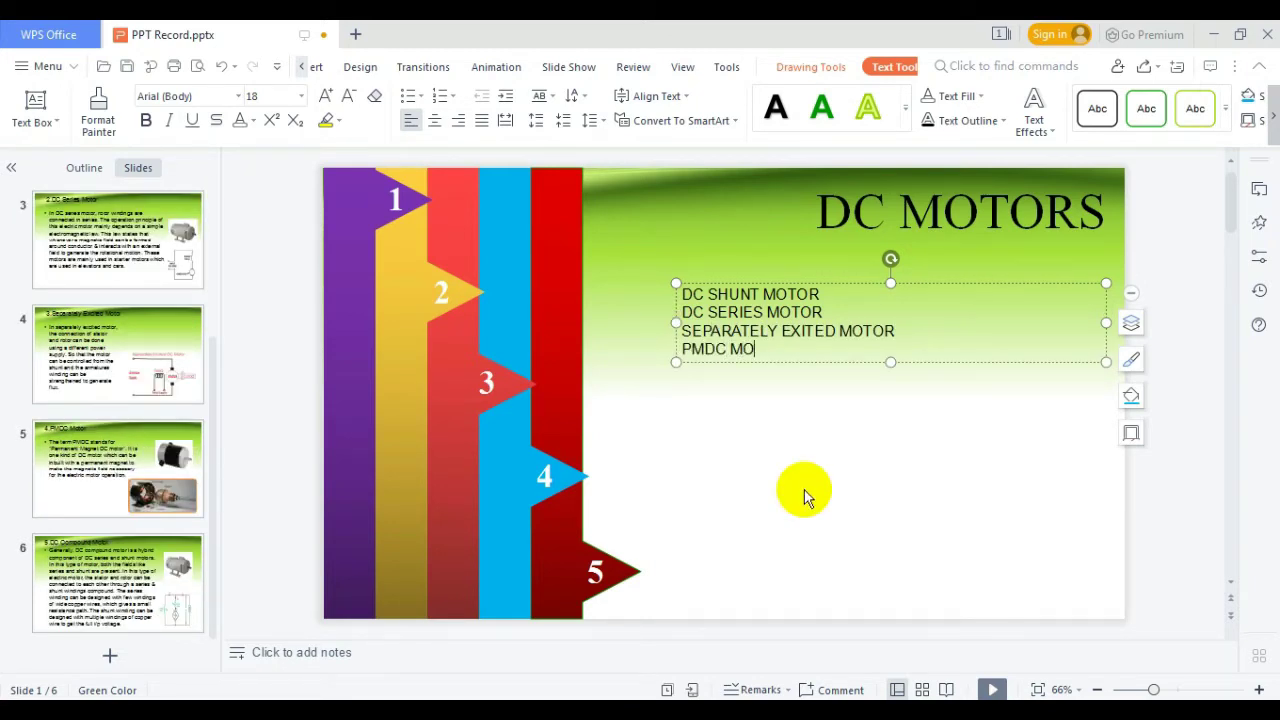
{"action": "key", "text": "Return"}
{"action": "type", "text": "DC COMPOUND MOTOR"}
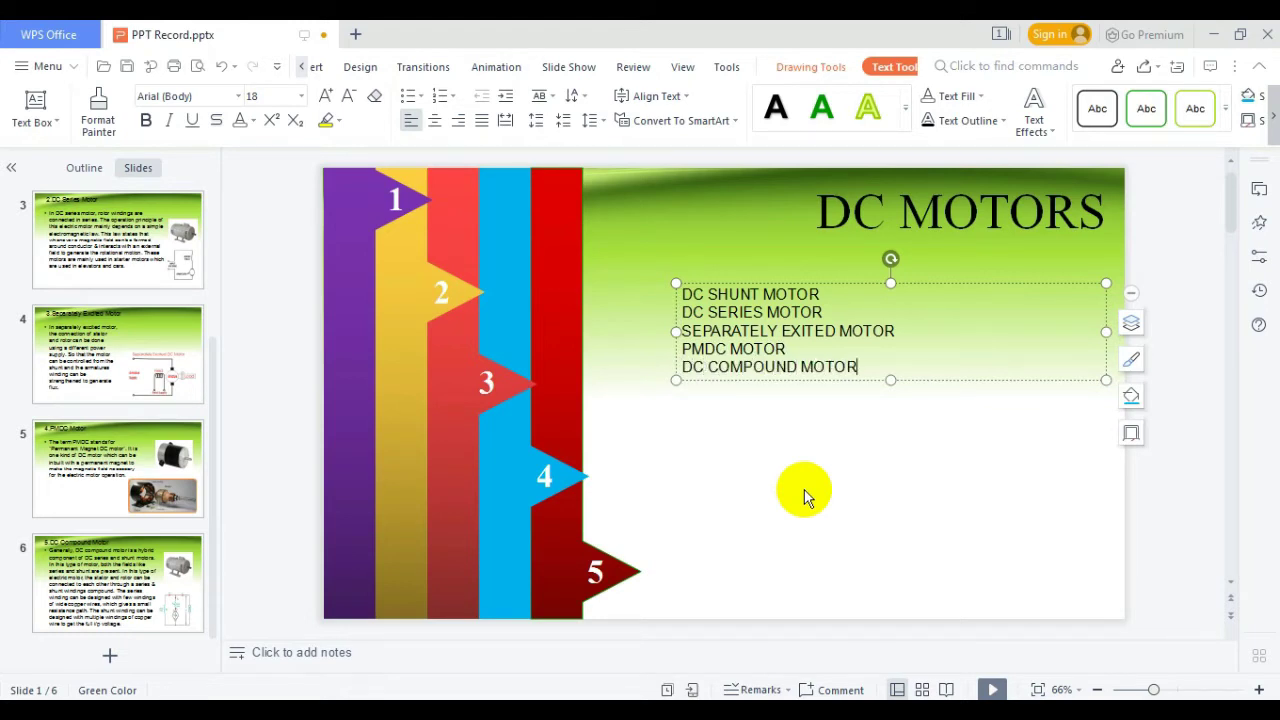
{"action": "key", "text": "ctrl+a"}
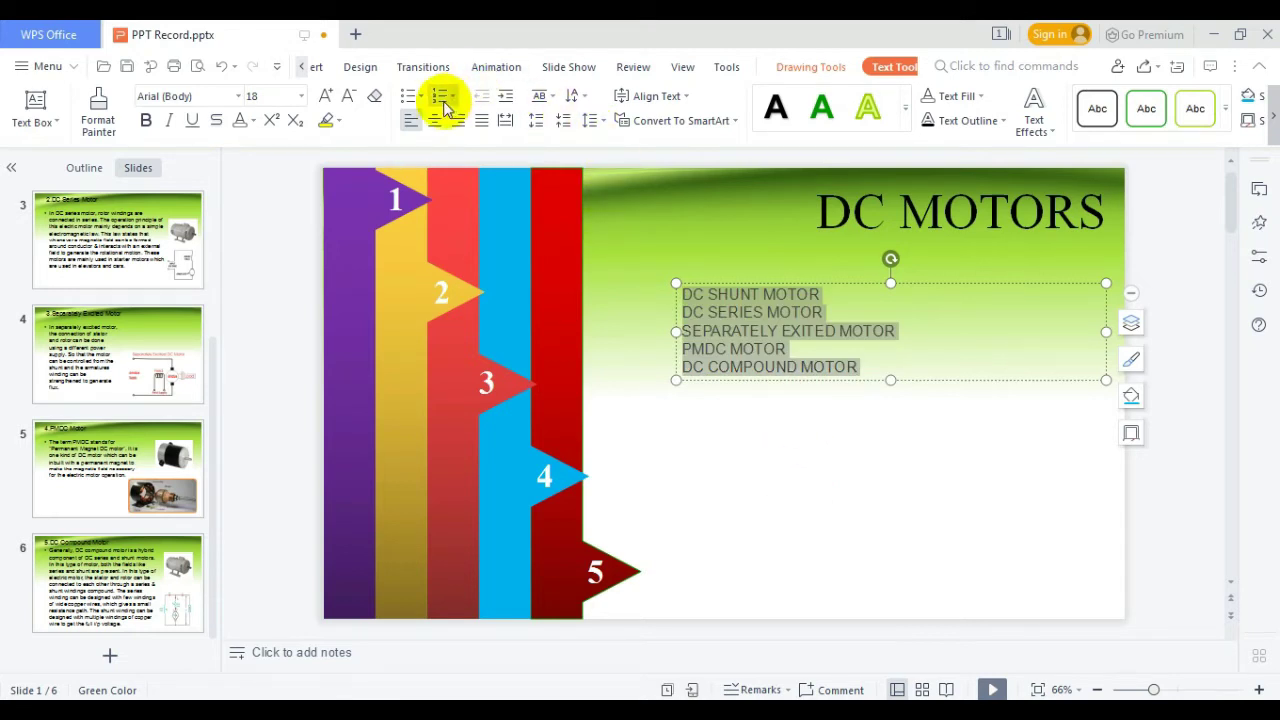
{"action": "left_click", "coordinate": [442, 98]}
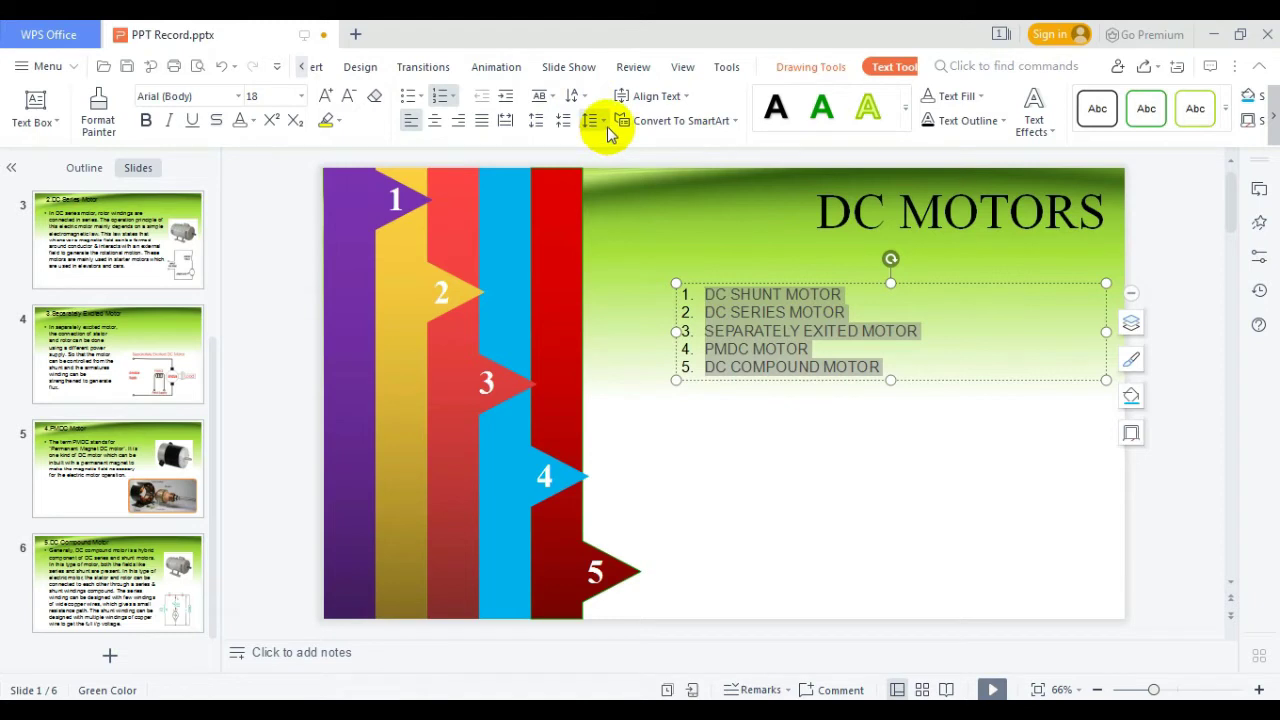
Widen the motor list's line spacing and set its text to Times New Roman size 32.
{"action": "left_click", "coordinate": [605, 127]}
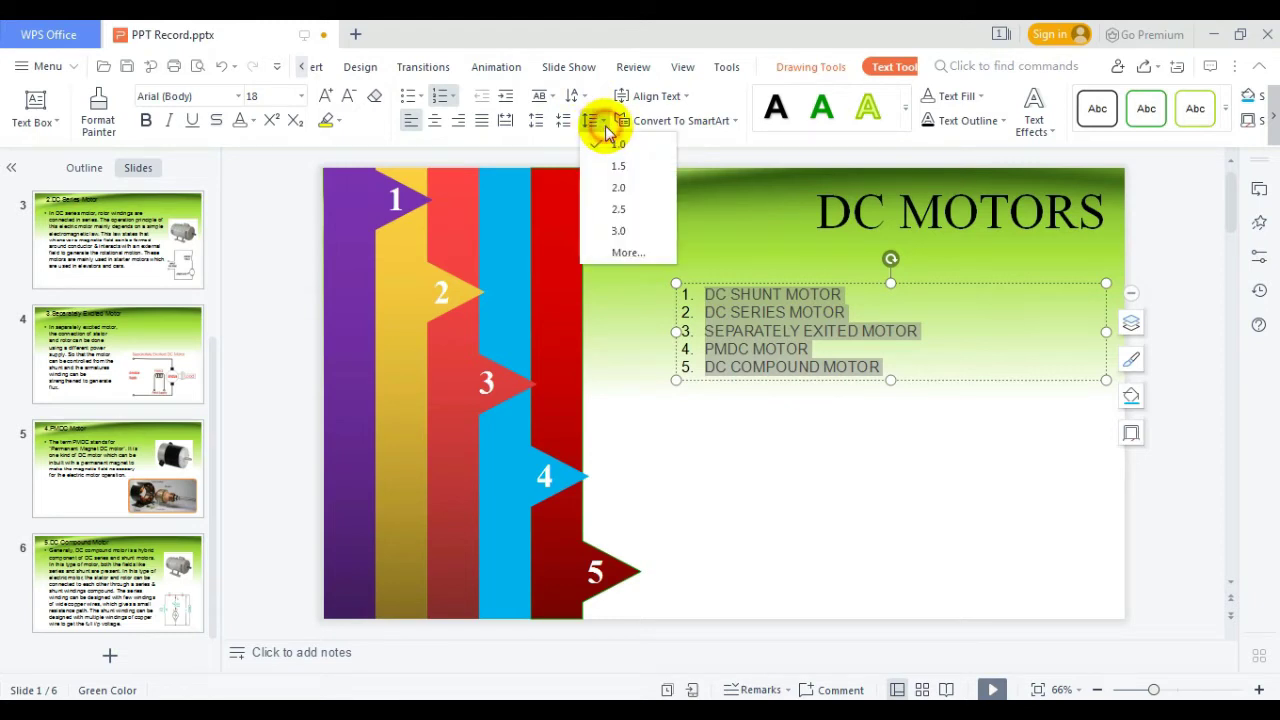
{"action": "left_click", "coordinate": [612, 160]}
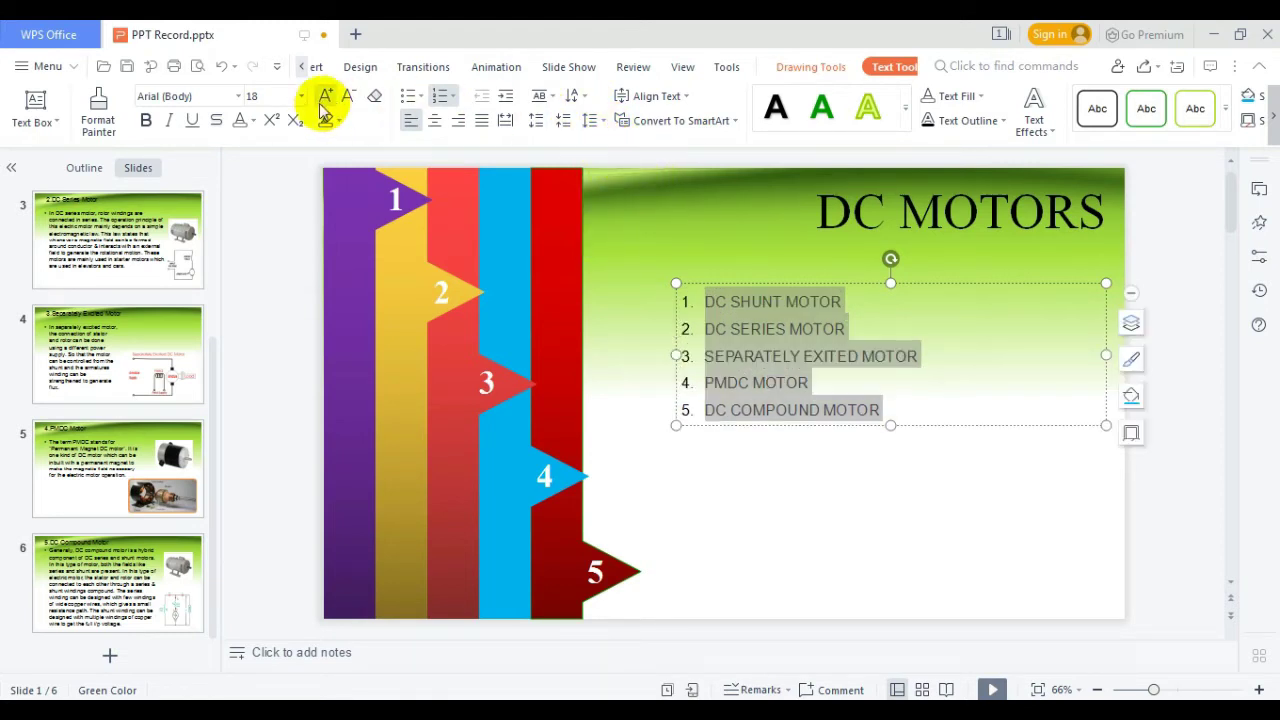
{"action": "left_click", "coordinate": [240, 96]}
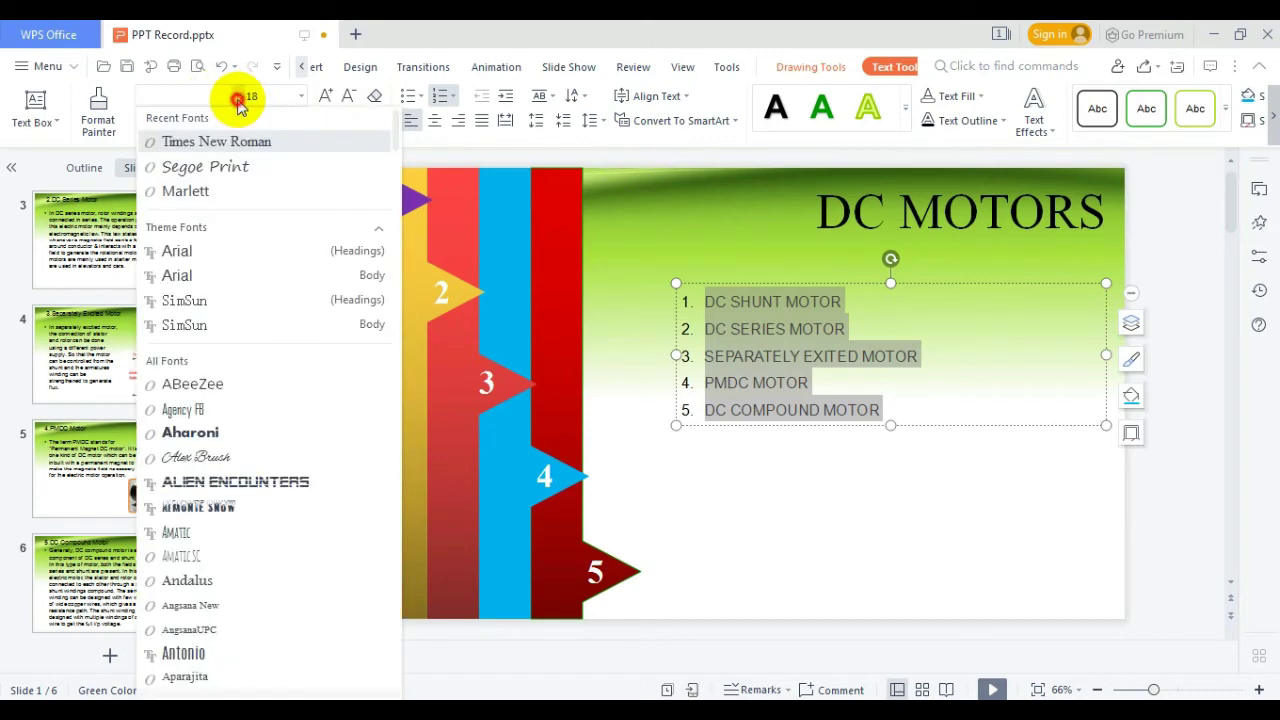
{"action": "left_click", "coordinate": [200, 137]}
{"action": "left_click", "coordinate": [300, 96]}
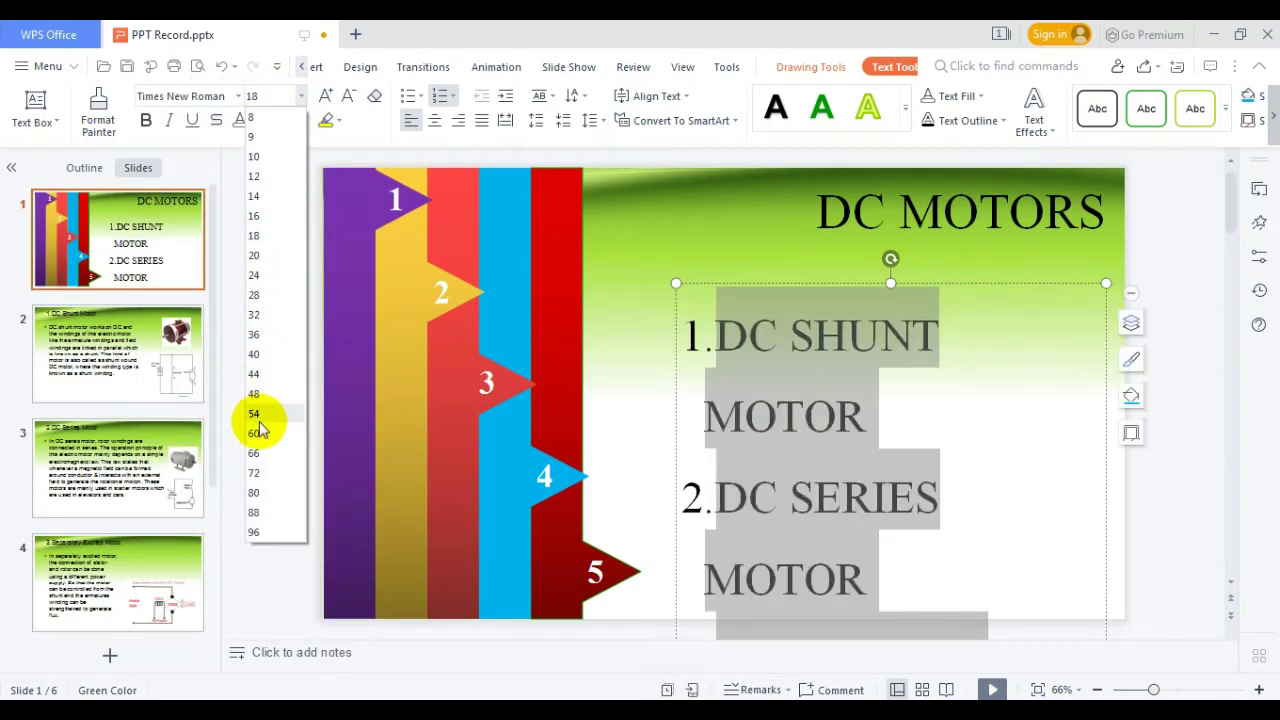
{"action": "left_click", "coordinate": [278, 314]}
{"action": "left_click", "coordinate": [829, 360]}
{"action": "left_click", "coordinate": [880, 590]}
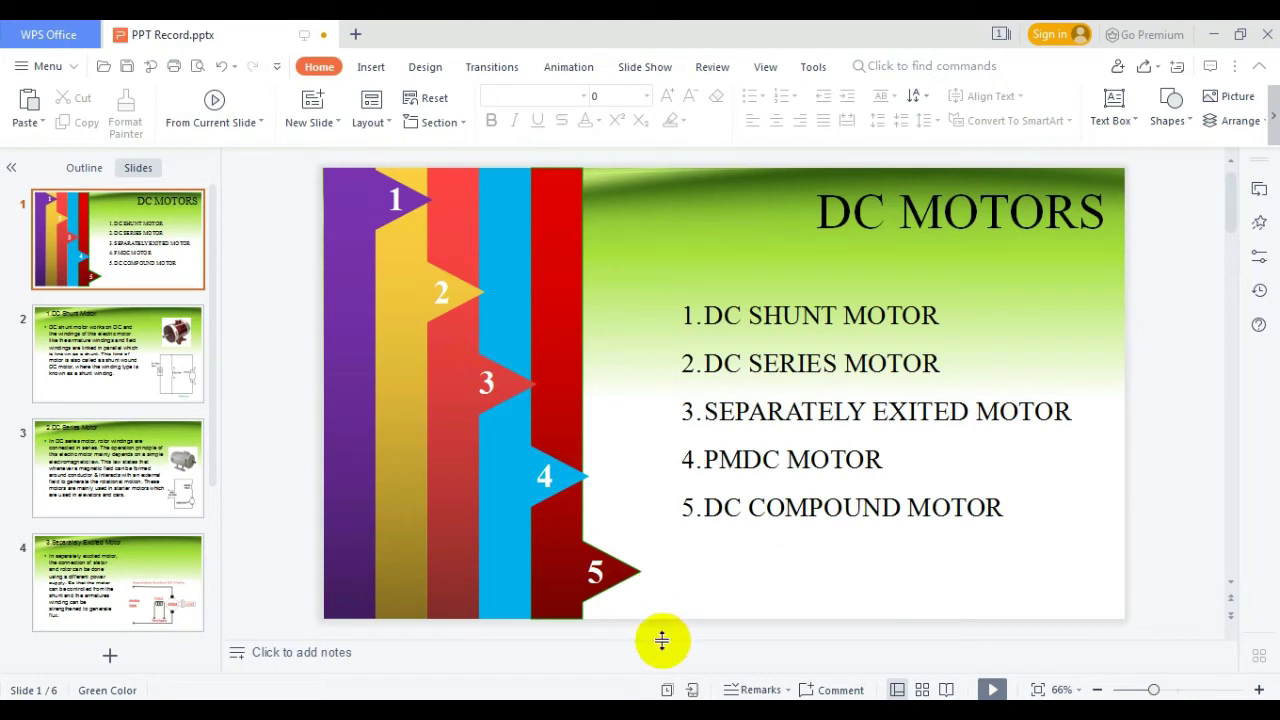
Select all the coloured arrow strips and give them a Fly In entrance animation.
{"action": "left_click_drag", "start_coordinate": [646, 629], "coordinate": [373, 477]}
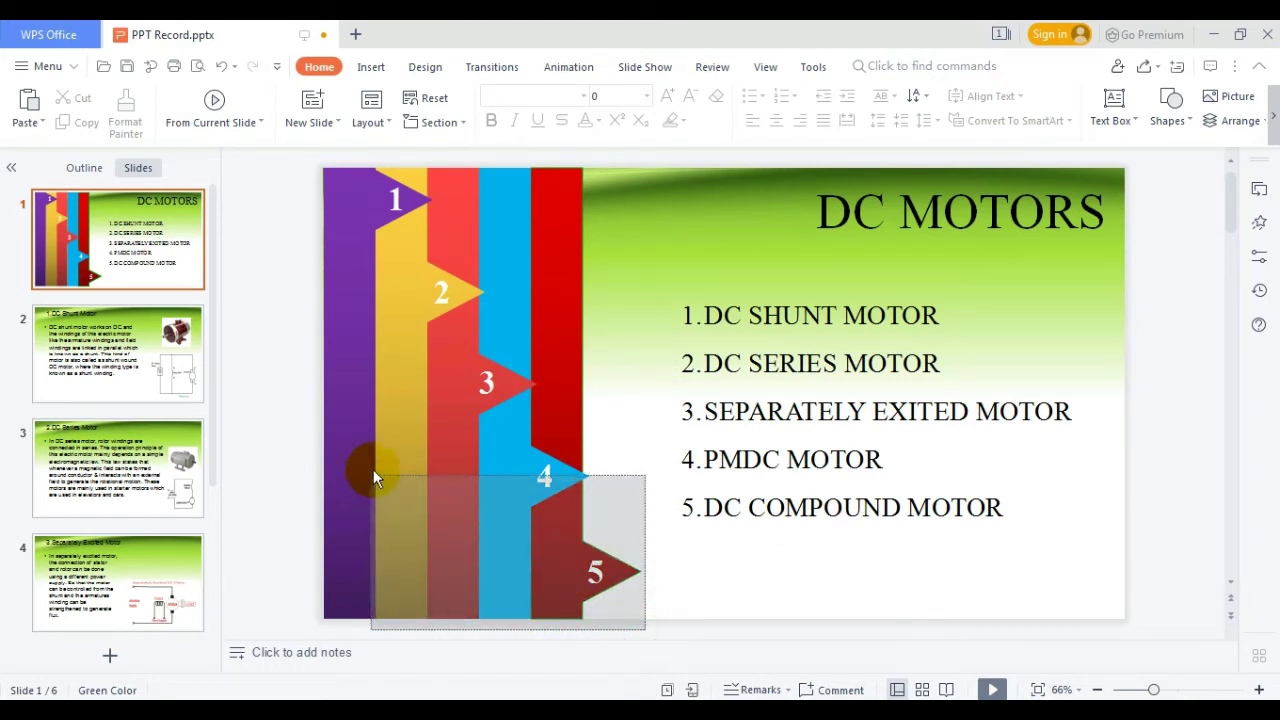
{"action": "left_click_drag", "start_coordinate": [373, 477], "coordinate": [310, 157]}
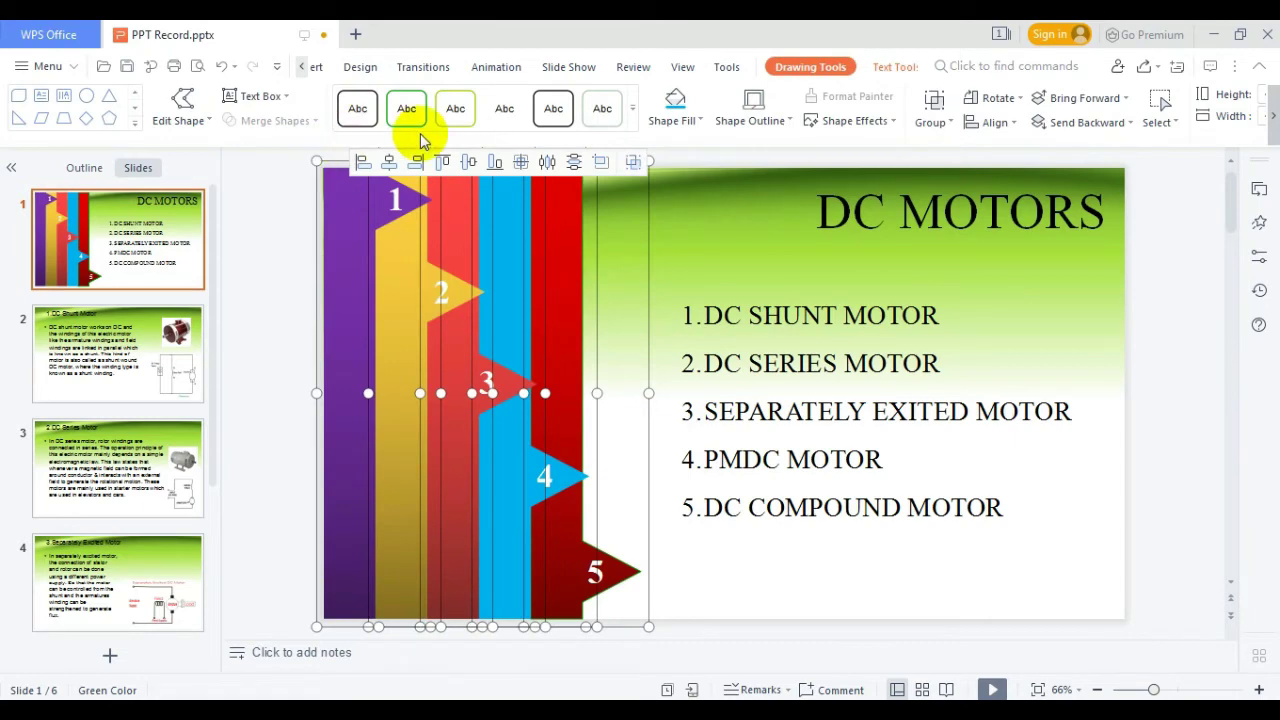
{"action": "left_click", "coordinate": [499, 72]}
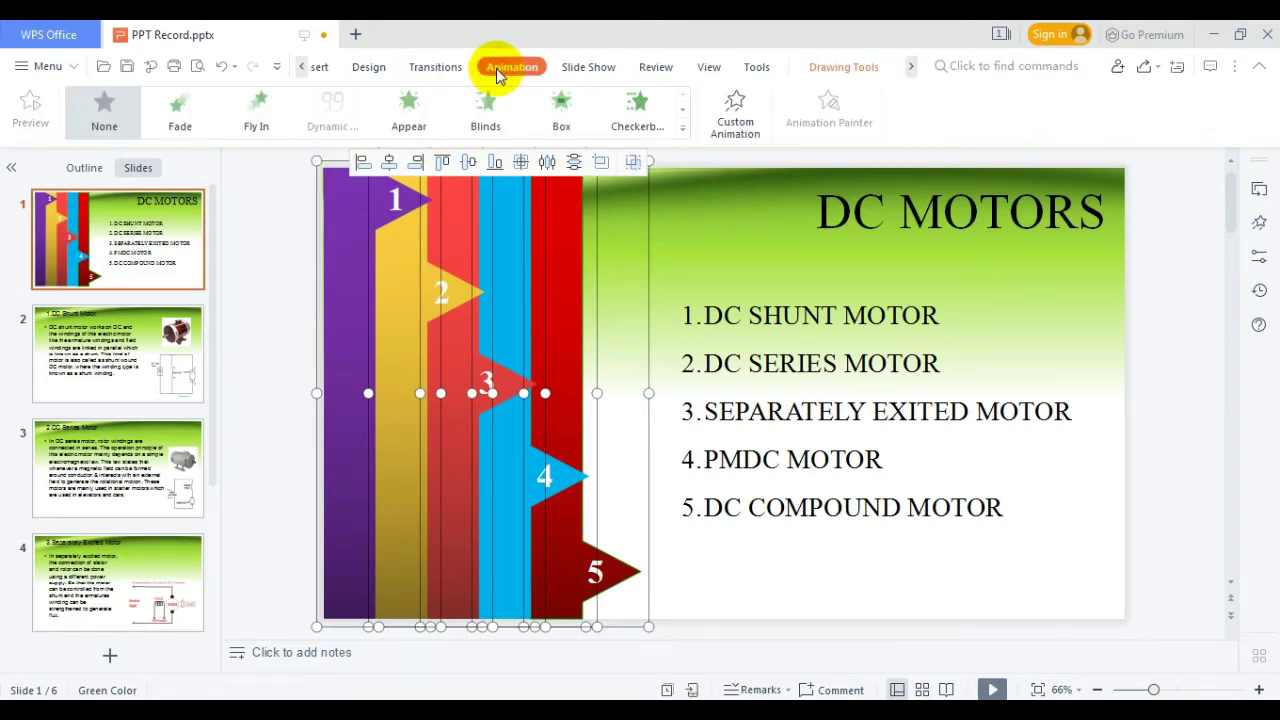
{"action": "left_click", "coordinate": [685, 132]}
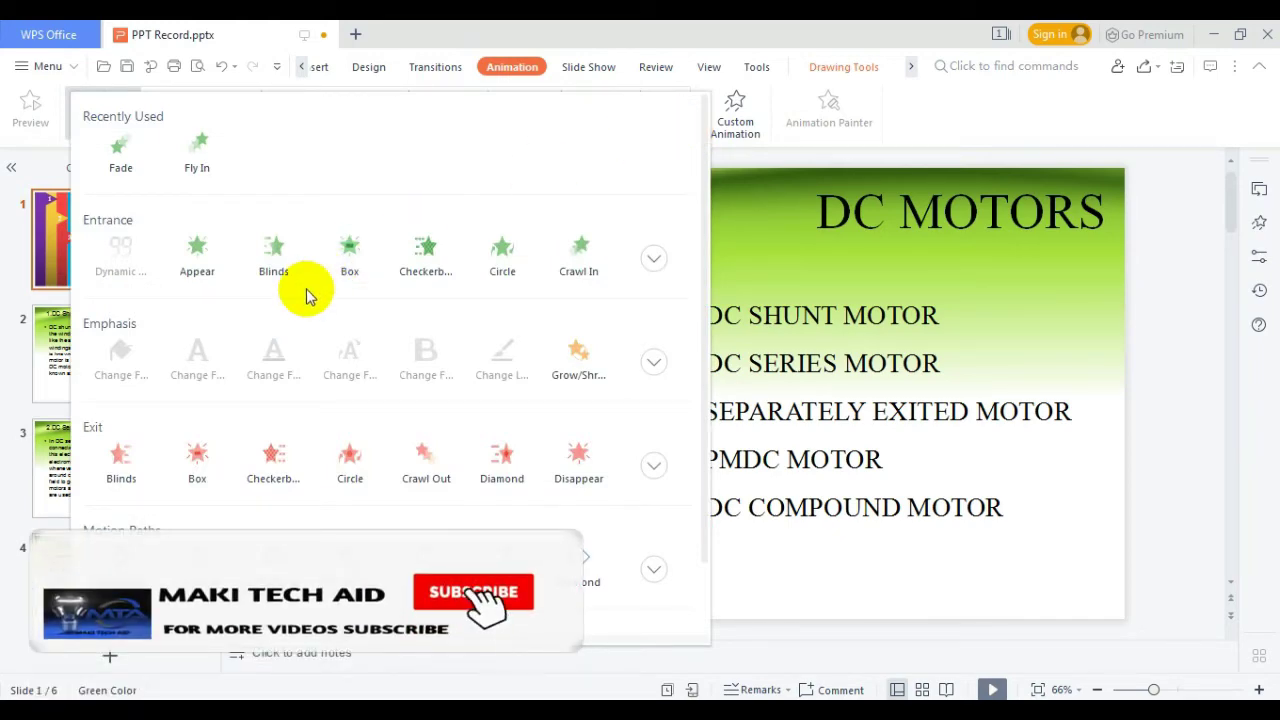
{"action": "left_click", "coordinate": [652, 262]}
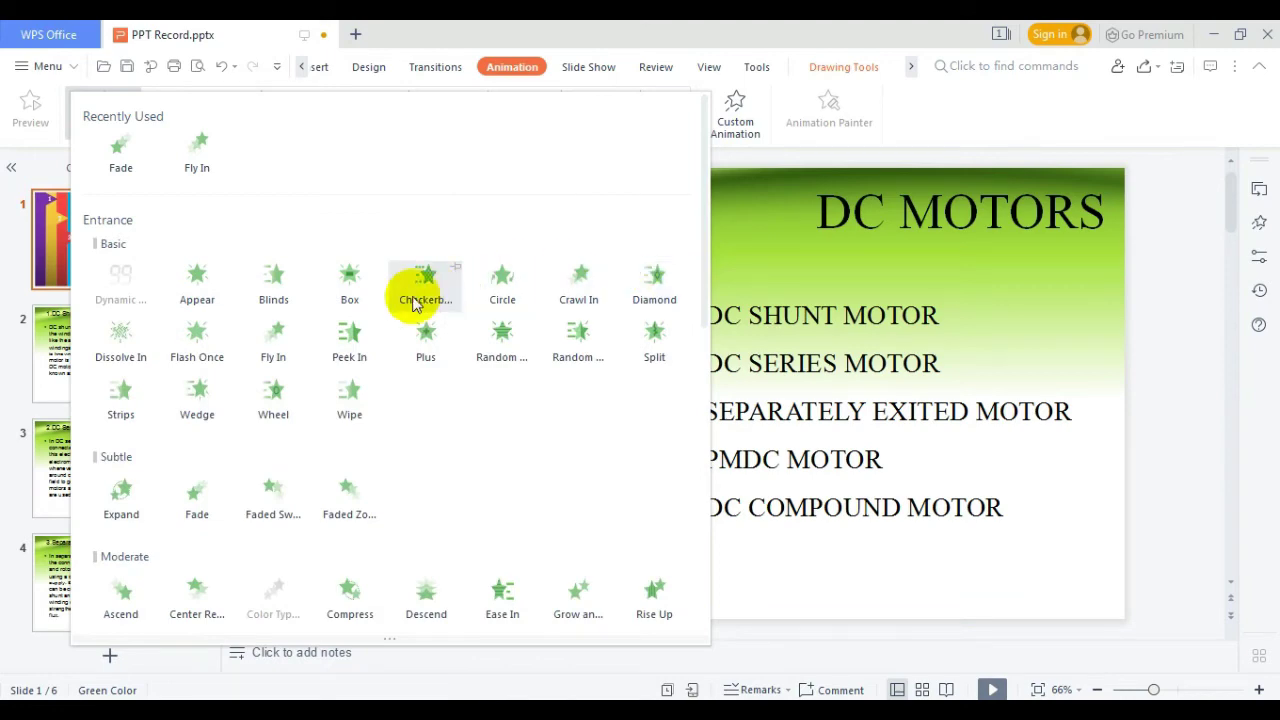
{"action": "left_click", "coordinate": [276, 343]}
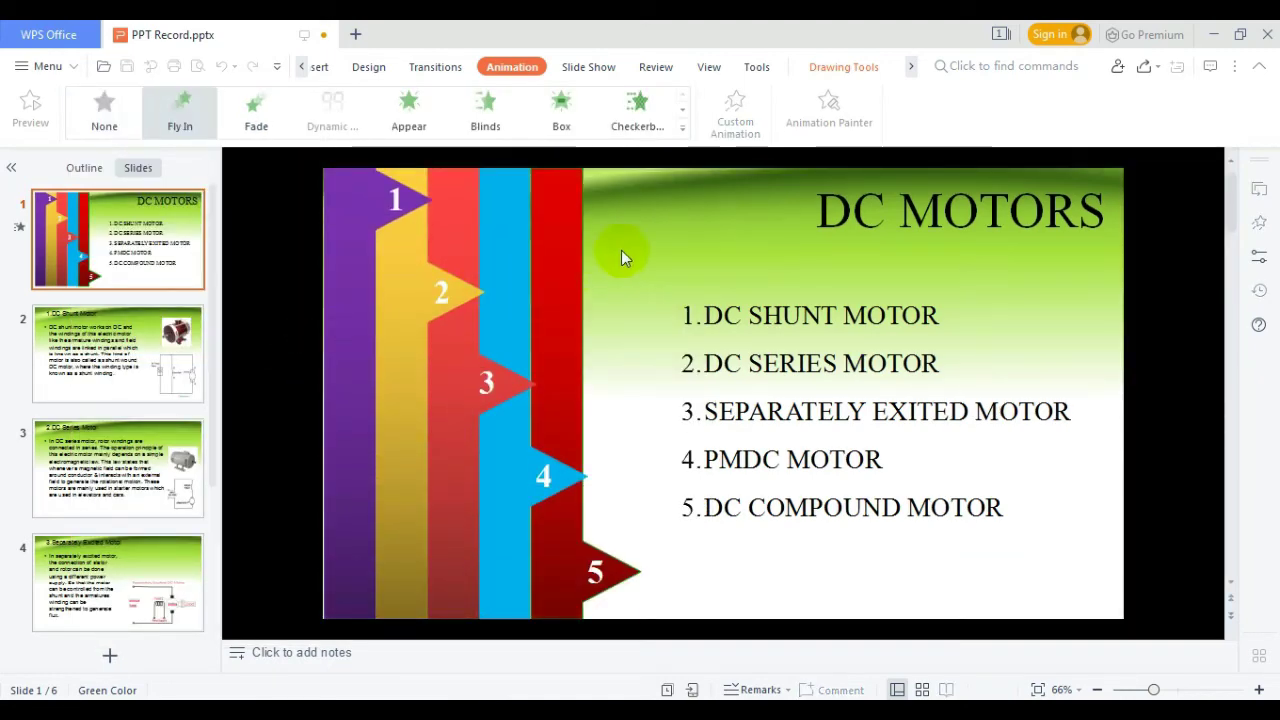
Give the five-line motor list a Fade entrance, then reselect the arrow strips.
{"action": "left_click", "coordinate": [828, 459]}
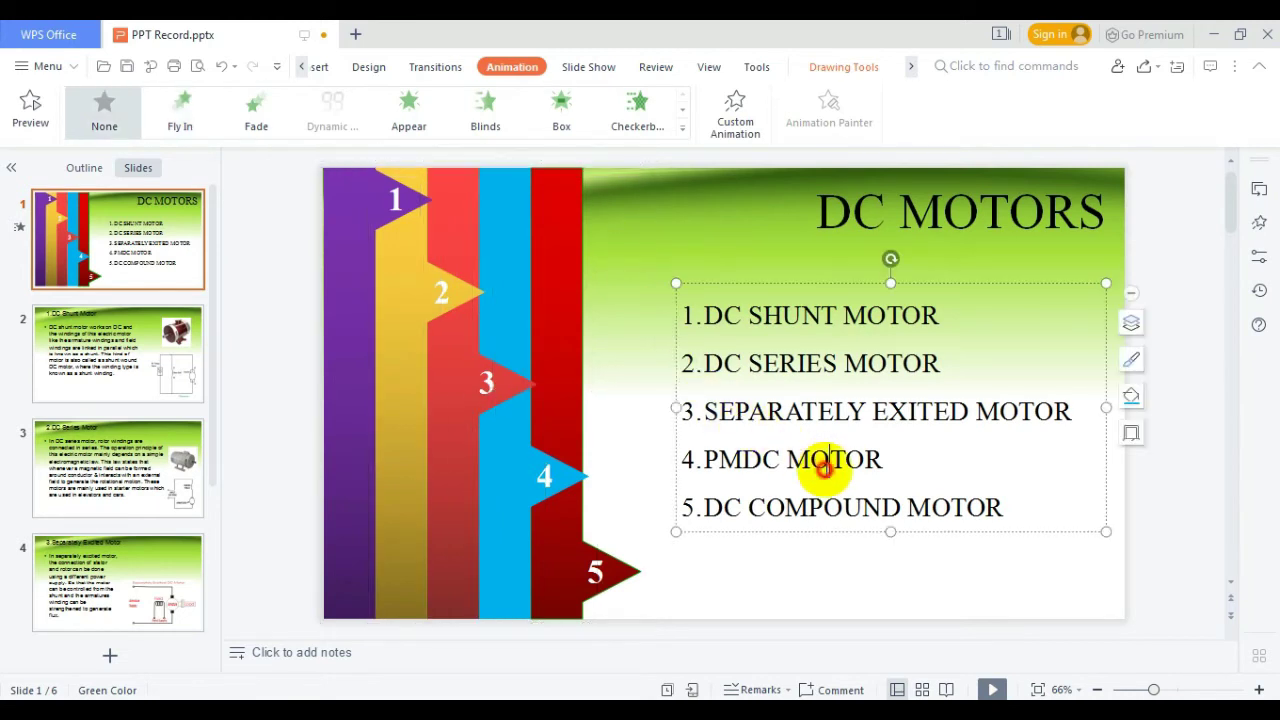
{"action": "left_click_drag", "start_coordinate": [1024, 517], "coordinate": [688, 318]}
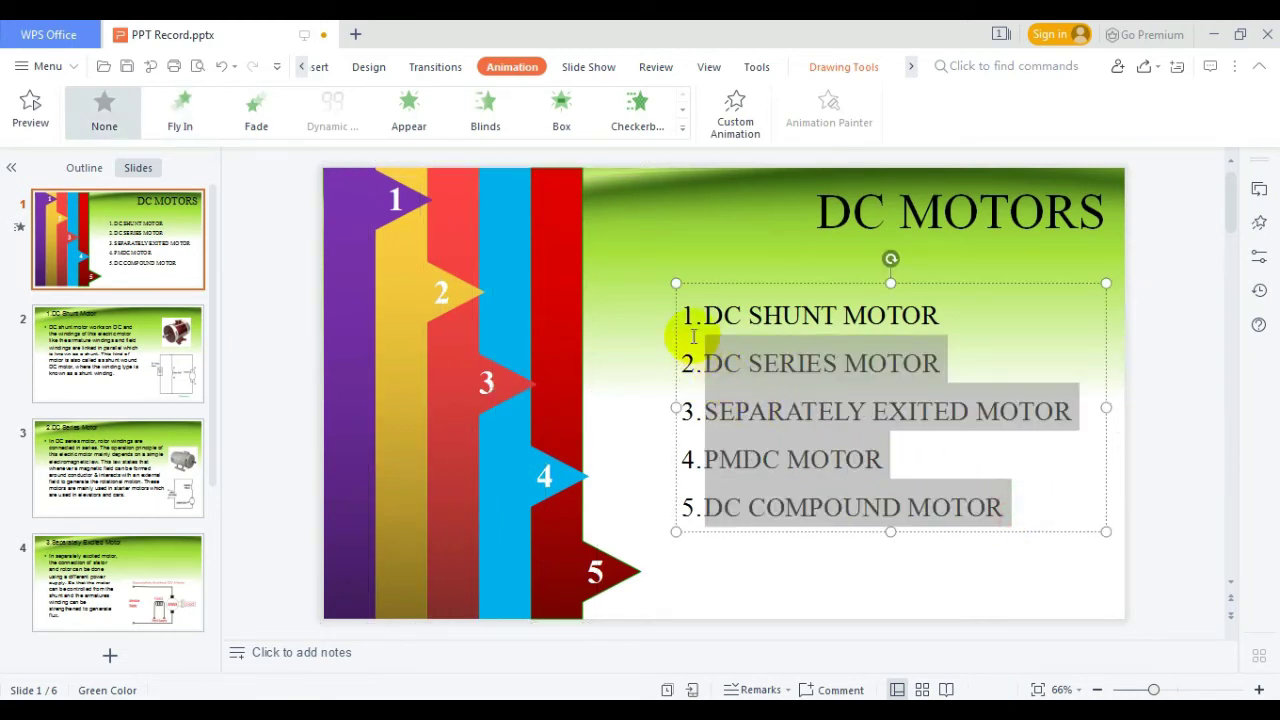
{"action": "left_click", "coordinate": [254, 118]}
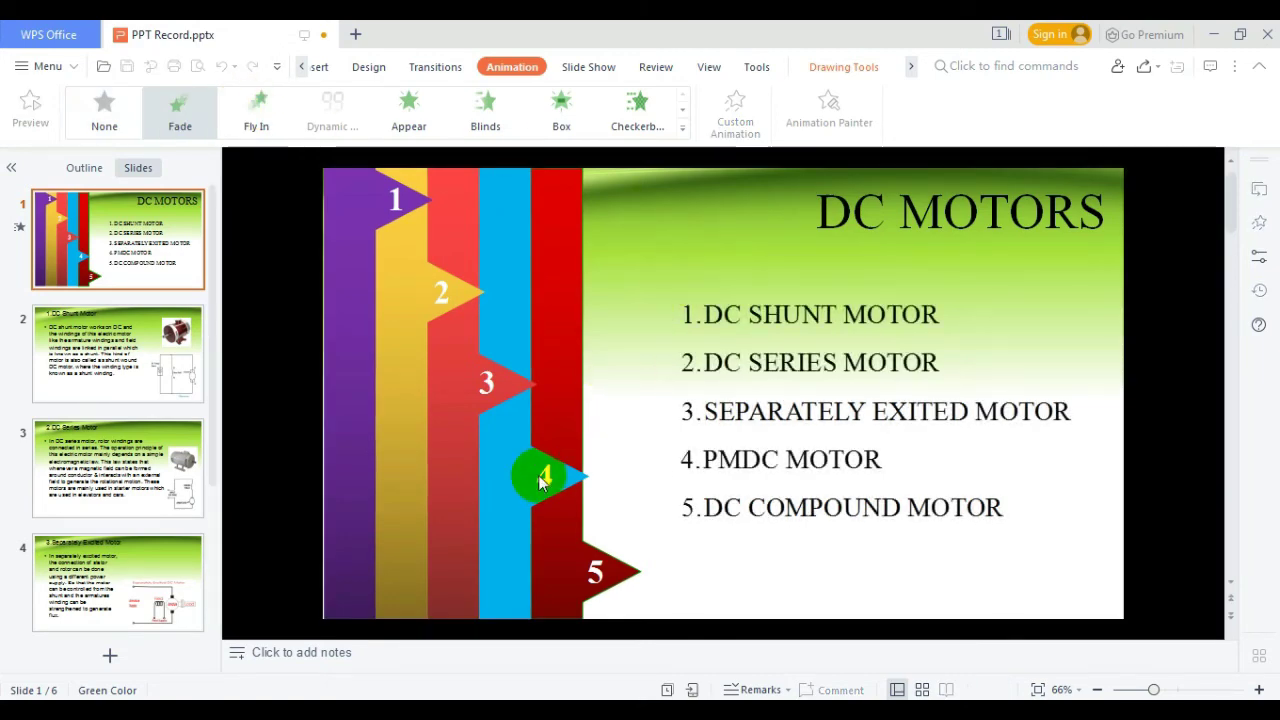
{"action": "left_click", "coordinate": [594, 472]}
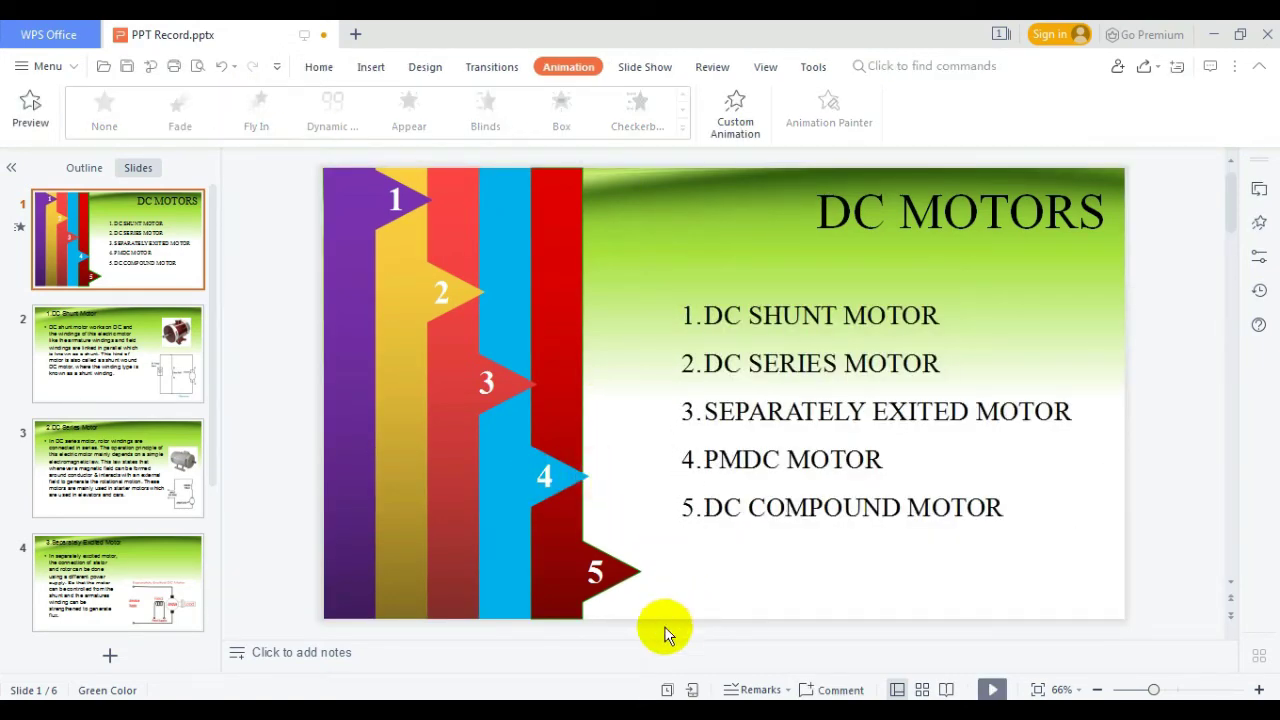
{"action": "left_click_drag", "start_coordinate": [668, 634], "coordinate": [309, 164]}
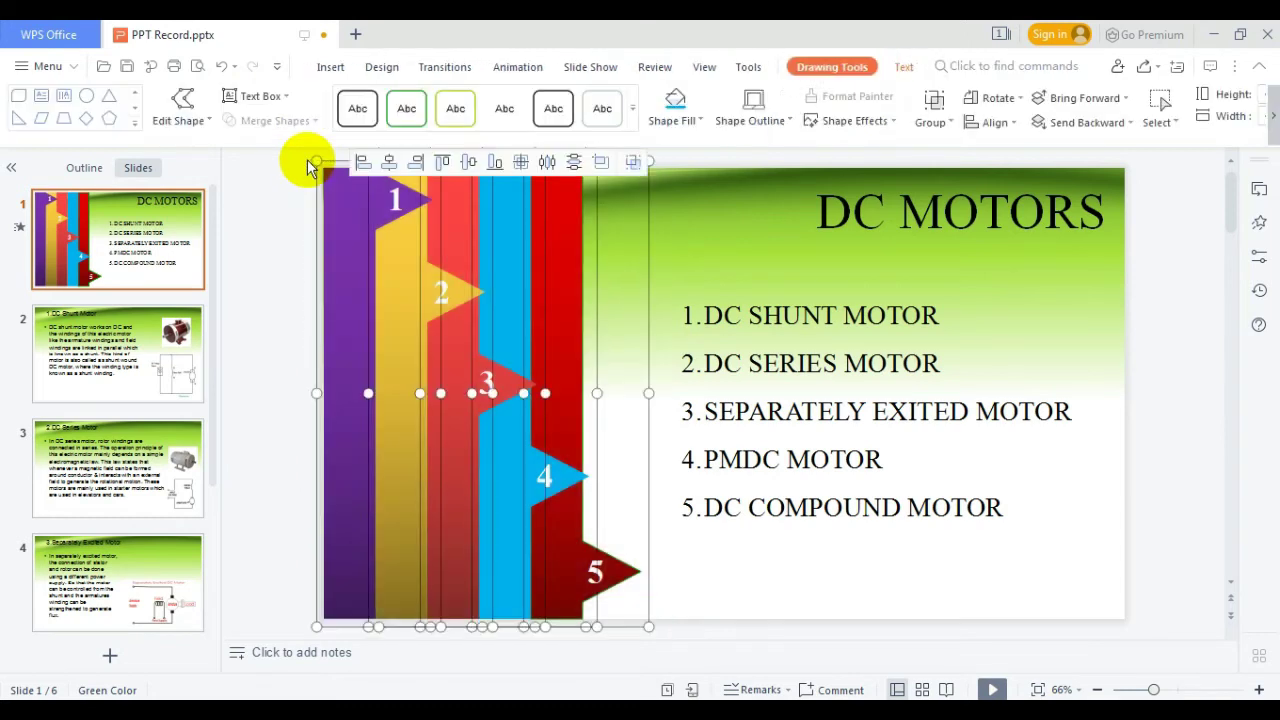
{"action": "left_click", "coordinate": [538, 262]}
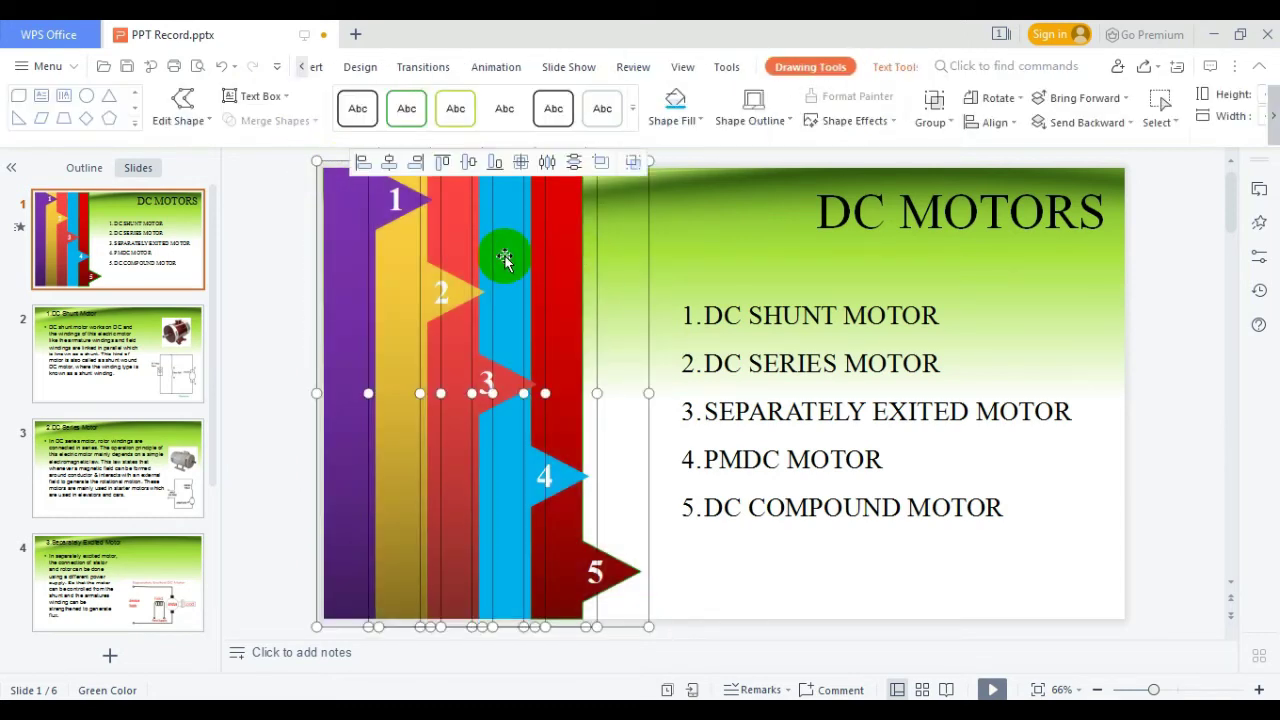
{"action": "left_click", "coordinate": [496, 66]}
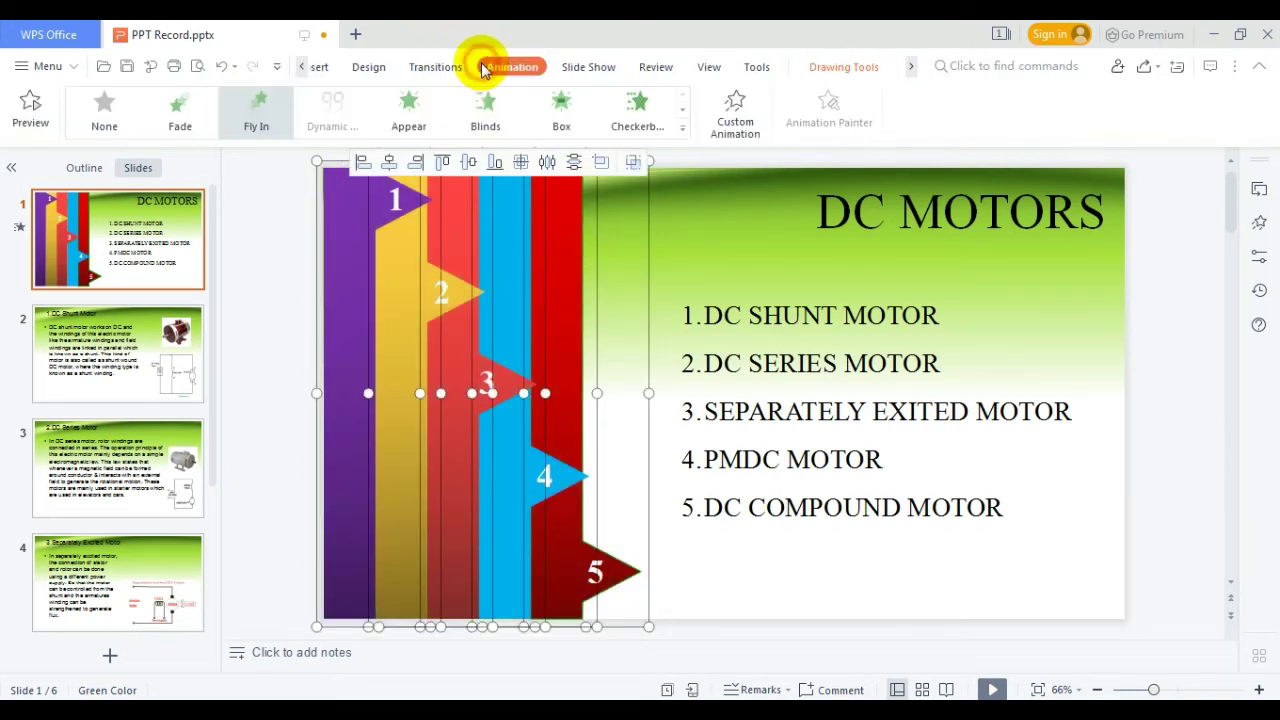
Set the arrow strips' Fly In direction to From Left and review Group 24's start option.
{"action": "left_click", "coordinate": [735, 112]}
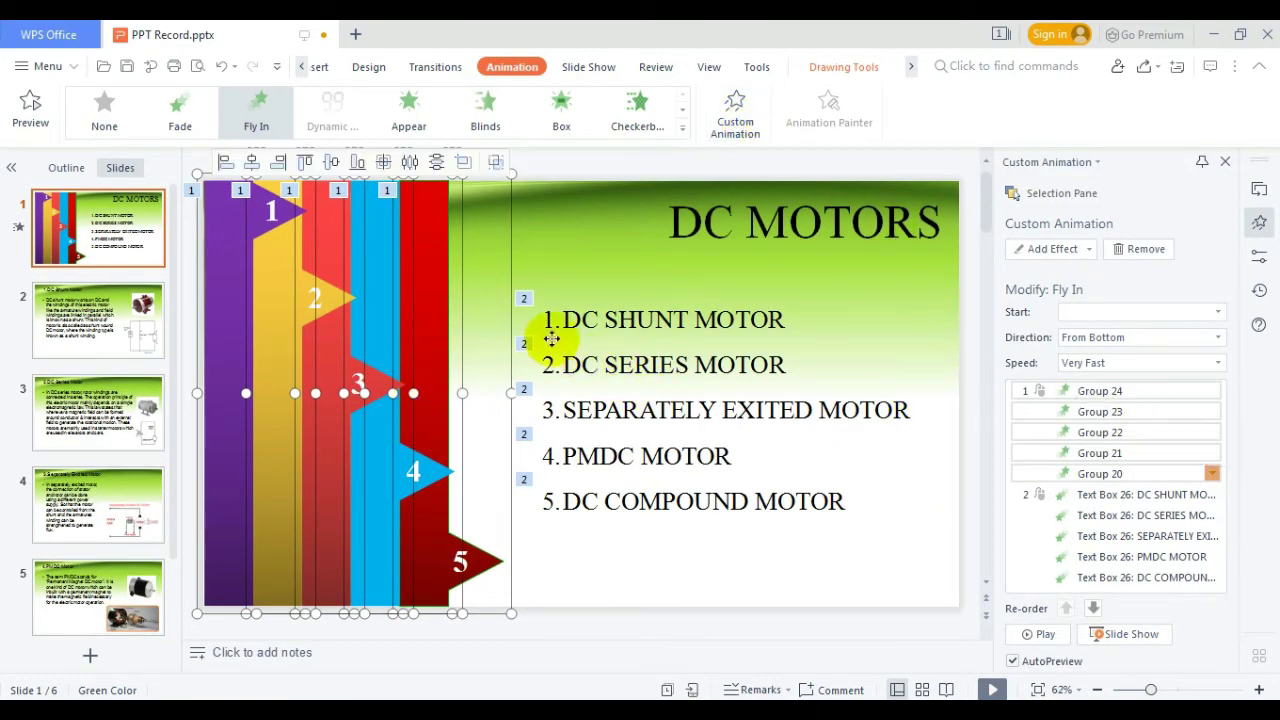
{"action": "left_click", "coordinate": [1153, 343]}
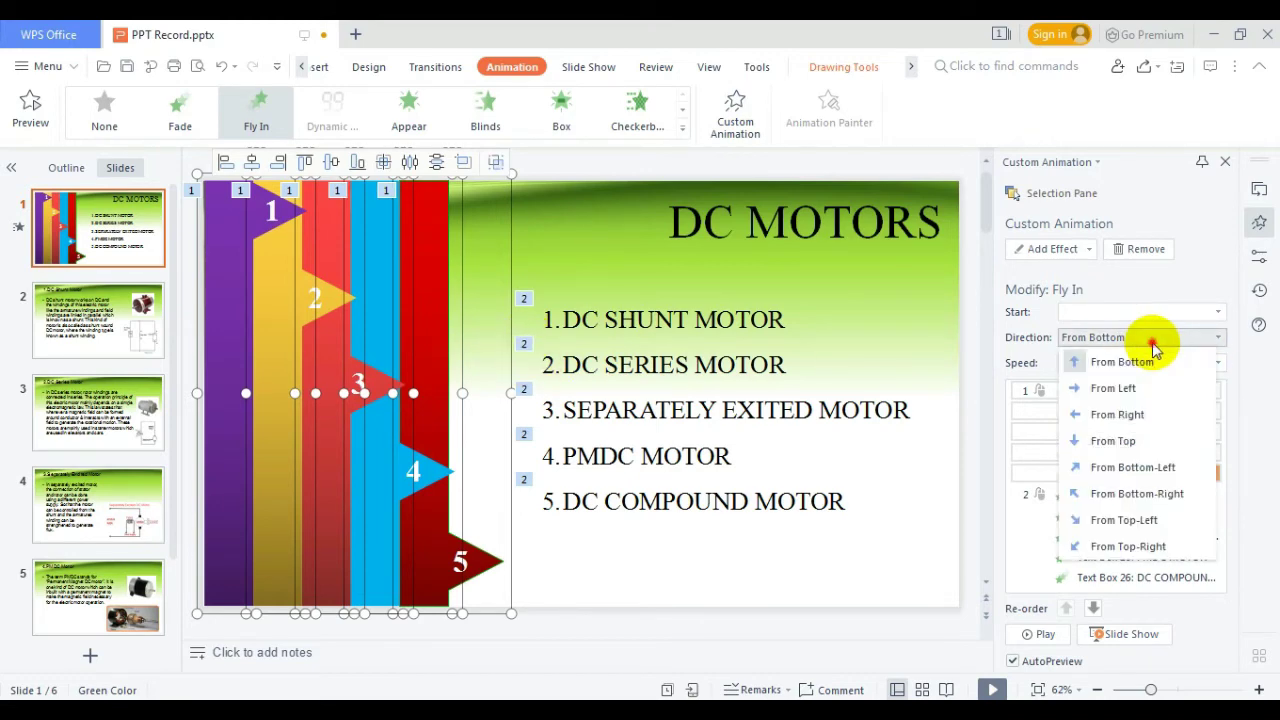
{"action": "left_click", "coordinate": [1135, 395]}
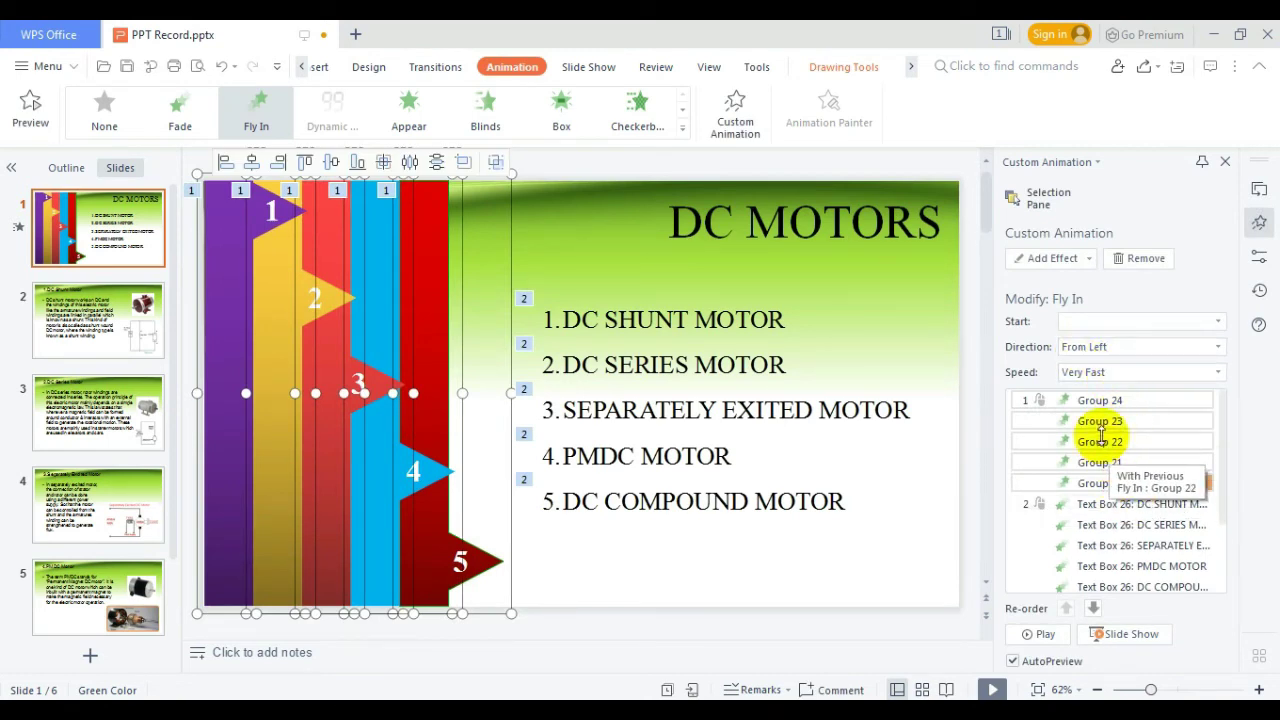
{"action": "left_click", "coordinate": [1096, 400]}
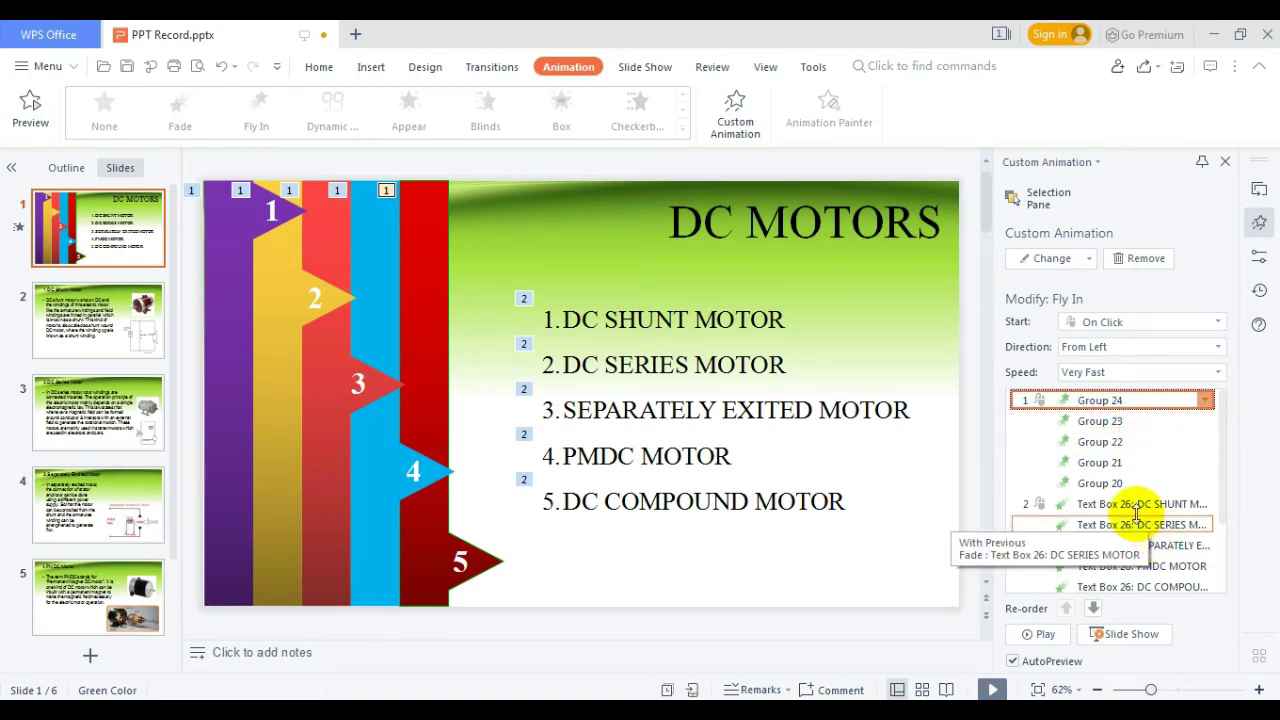
{"action": "left_click", "coordinate": [1207, 402]}
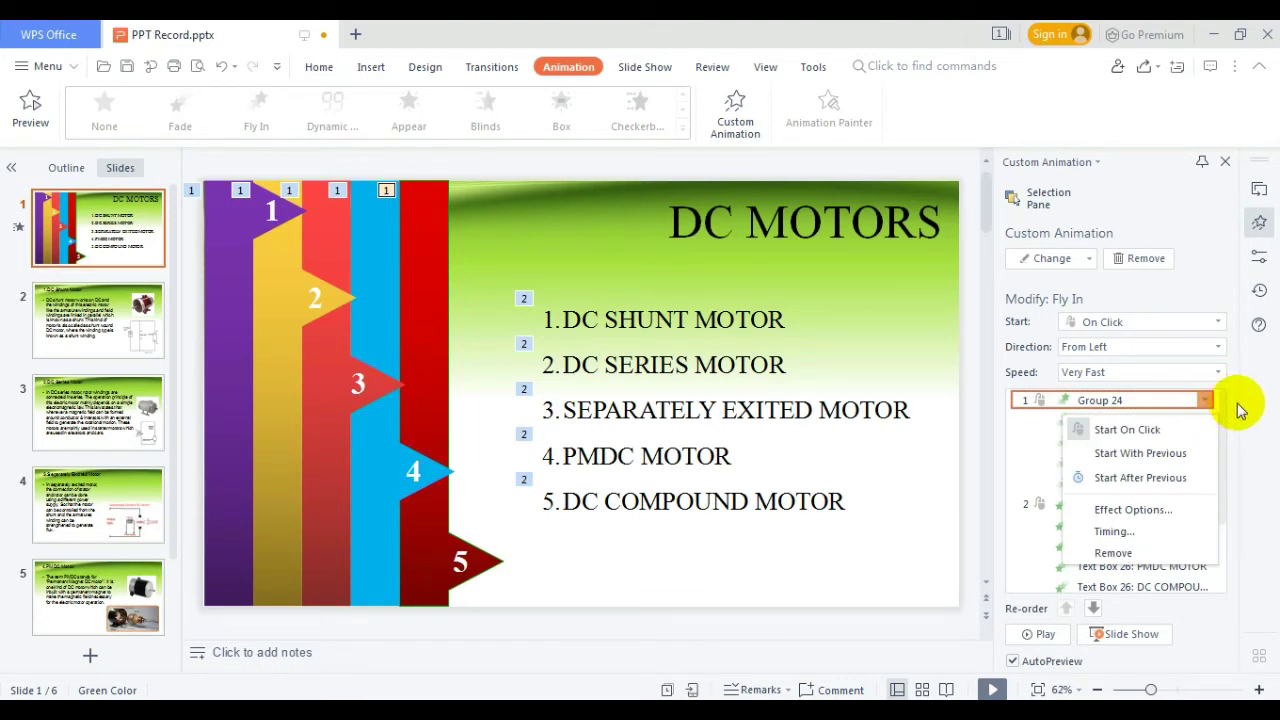
{"action": "left_click", "coordinate": [1240, 408]}
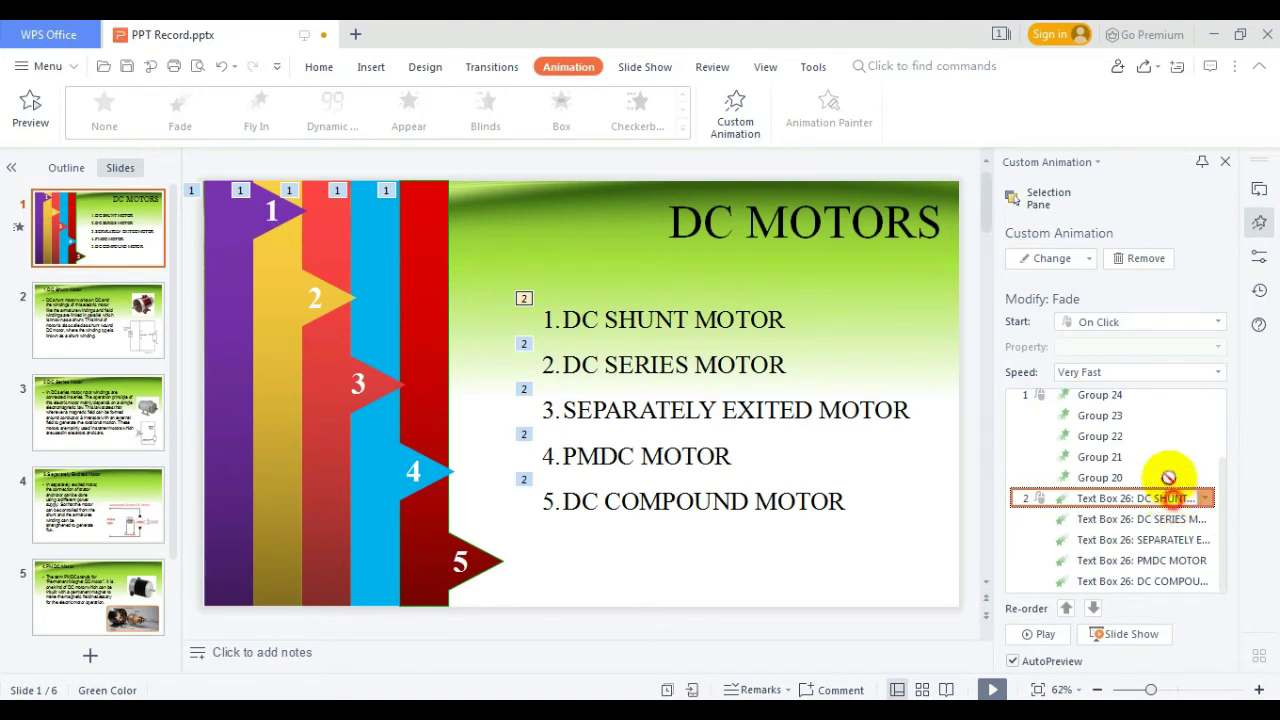
Reorder the fade entries so each motor name follows its arrow group, then preview the sequence.
{"action": "left_click_drag", "start_coordinate": [1175, 497], "coordinate": [1162, 420]}
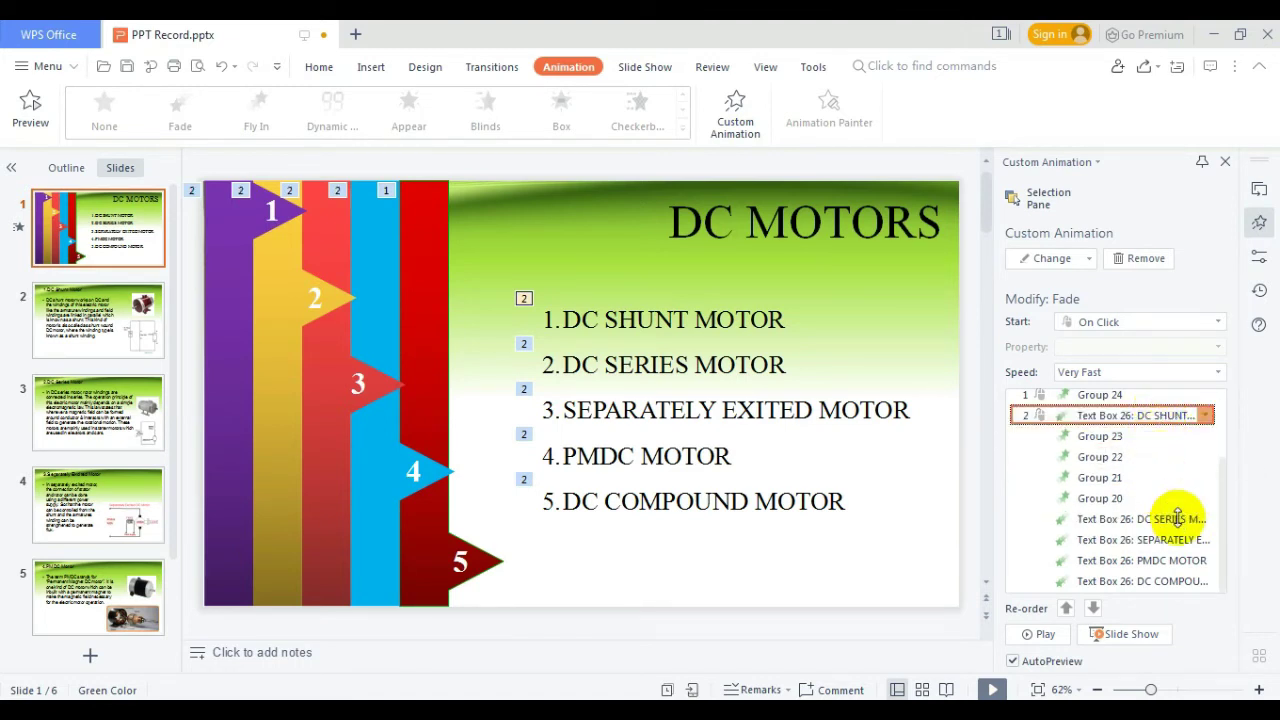
{"action": "left_click_drag", "start_coordinate": [1171, 518], "coordinate": [1175, 450]}
{"action": "left_click_drag", "start_coordinate": [1186, 539], "coordinate": [1186, 500]}
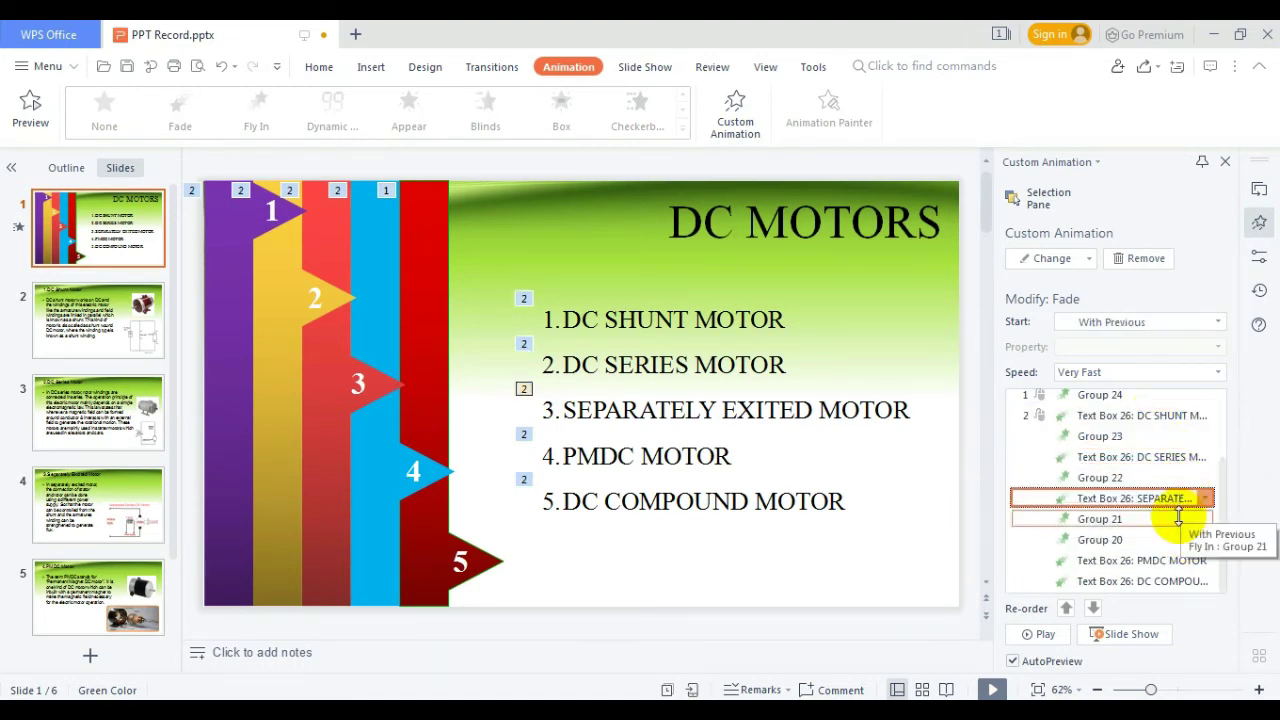
{"action": "left_click_drag", "start_coordinate": [1186, 560], "coordinate": [1185, 541]}
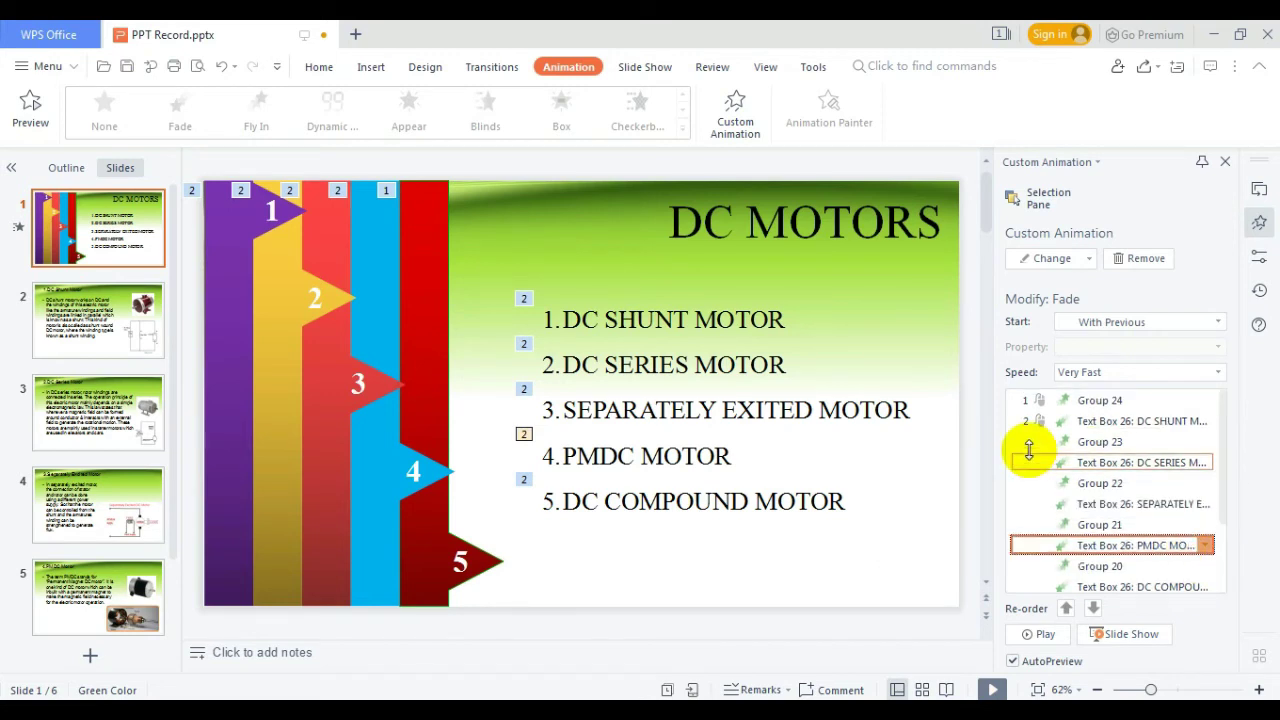
{"action": "left_click_drag", "start_coordinate": [1156, 587], "coordinate": [1156, 584]}
{"action": "left_click", "coordinate": [1157, 557]}
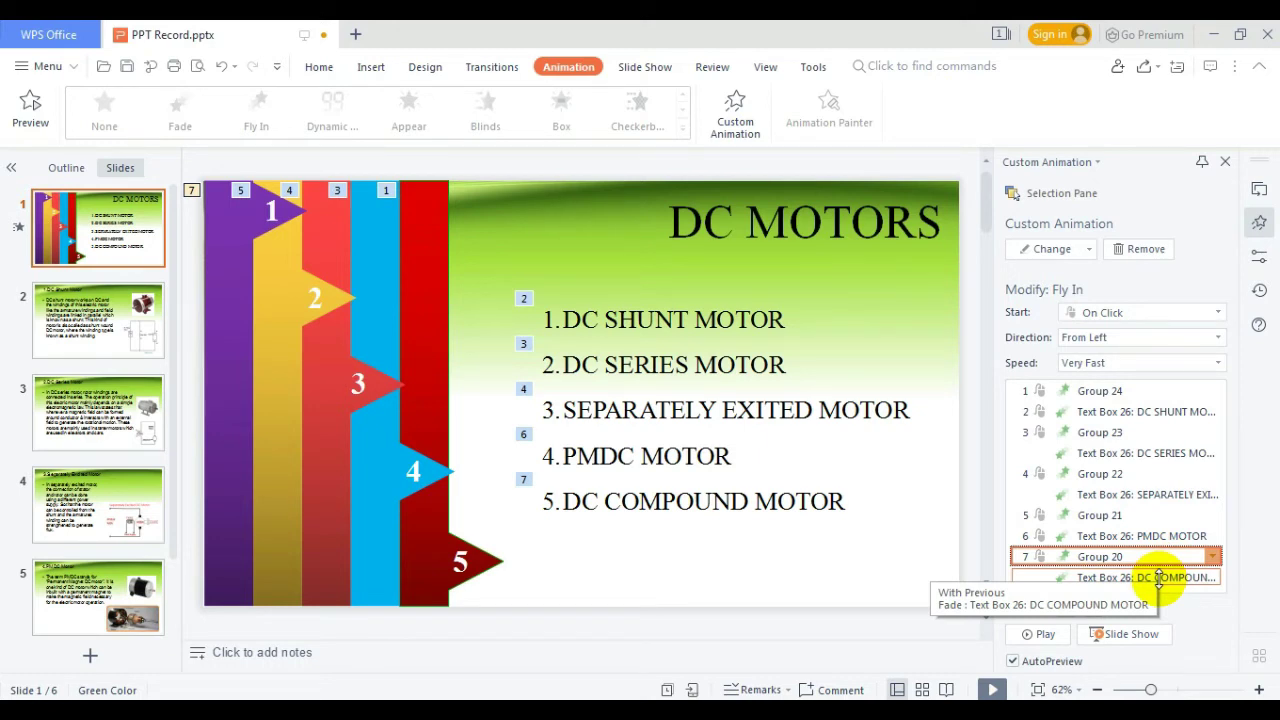
{"action": "mouse_move", "coordinate": [1158, 580]}
{"action": "left_mouse_down"}
{"action": "mouse_move", "coordinate": [1161, 412]}
{"action": "mouse_move", "coordinate": [1172, 588]}
{"action": "left_mouse_up"}
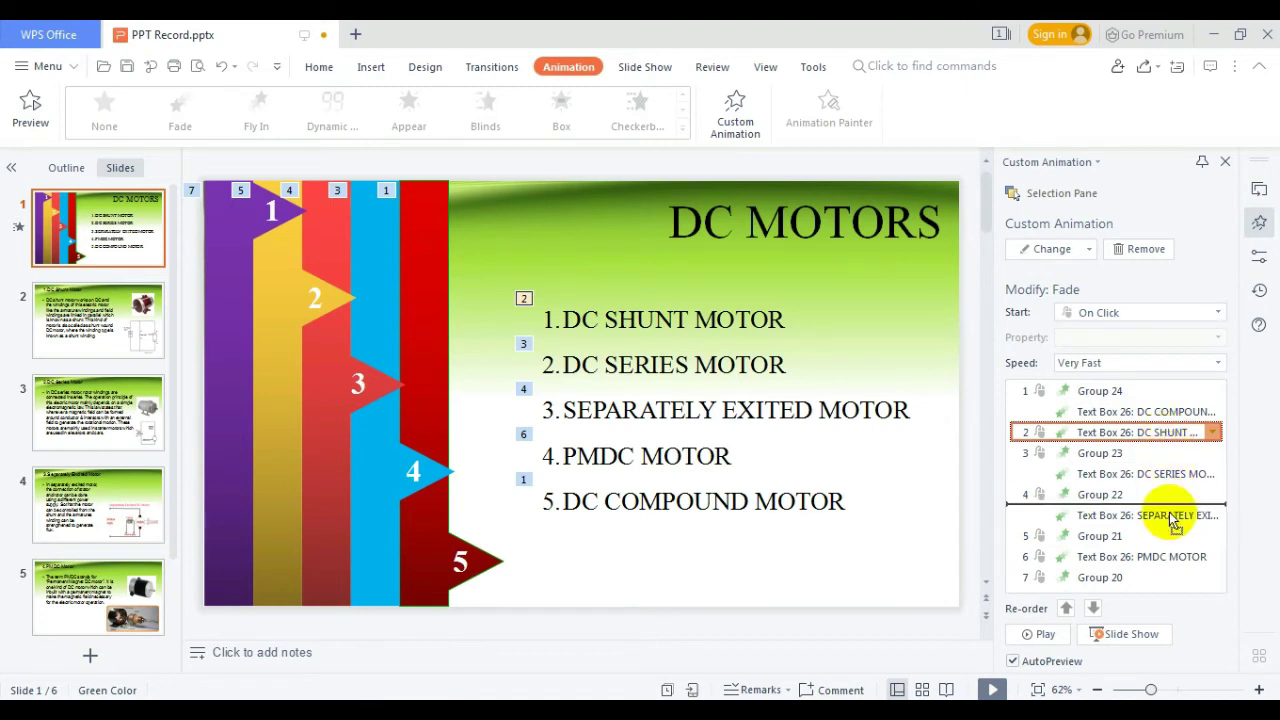
{"action": "mouse_move", "coordinate": [1168, 536]}
{"action": "left_mouse_down"}
{"action": "mouse_move", "coordinate": [1165, 455]}
{"action": "mouse_move", "coordinate": [1183, 557]}
{"action": "left_mouse_up"}
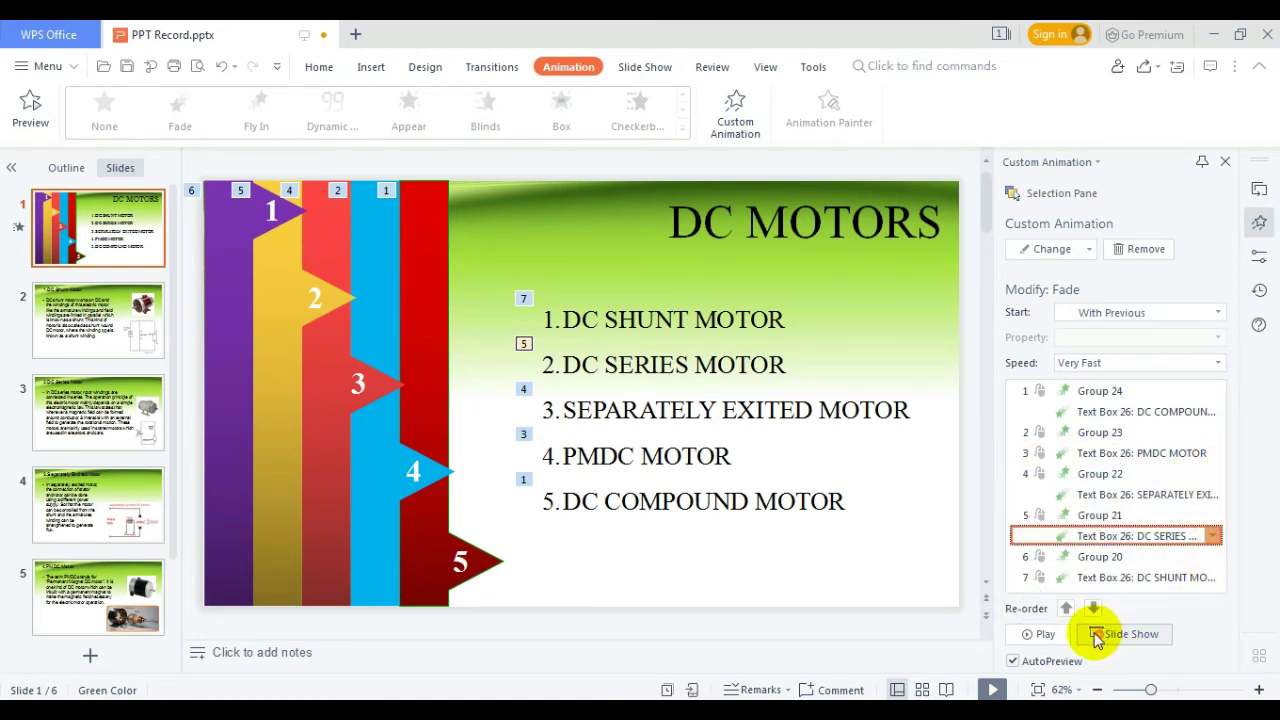
{"action": "left_click", "coordinate": [1048, 632]}
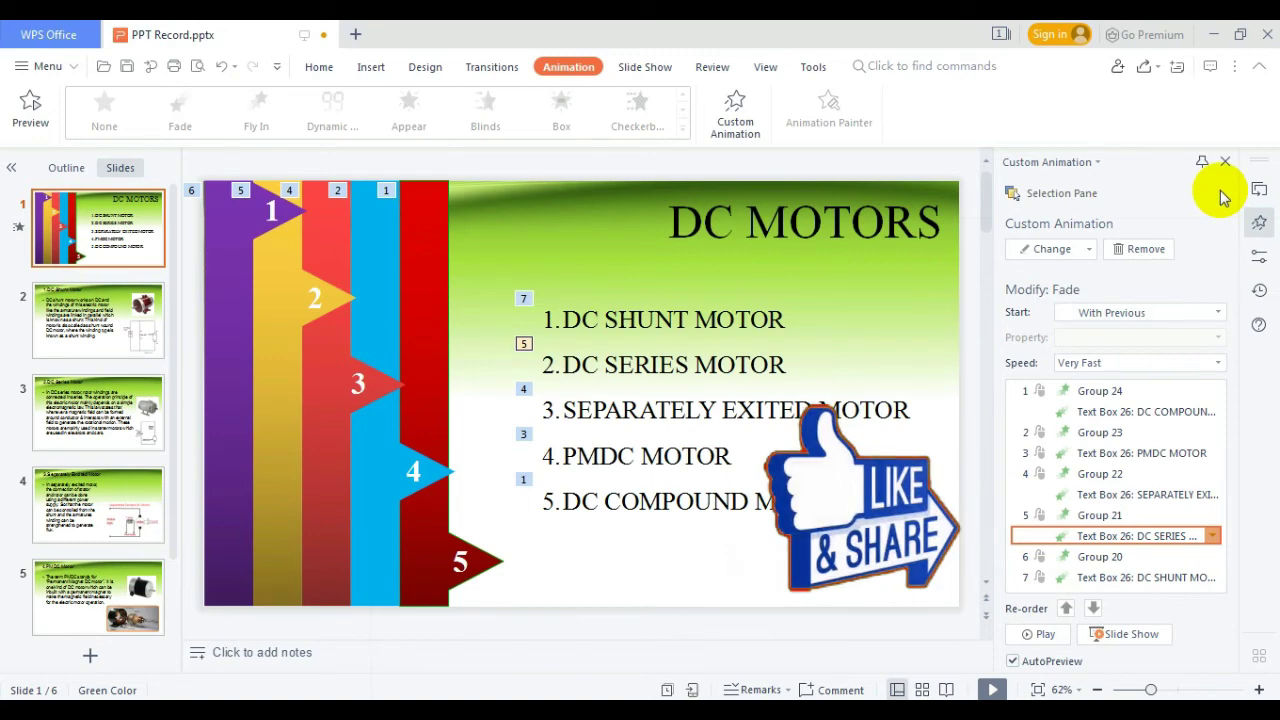
{"action": "left_click", "coordinate": [1225, 161]}
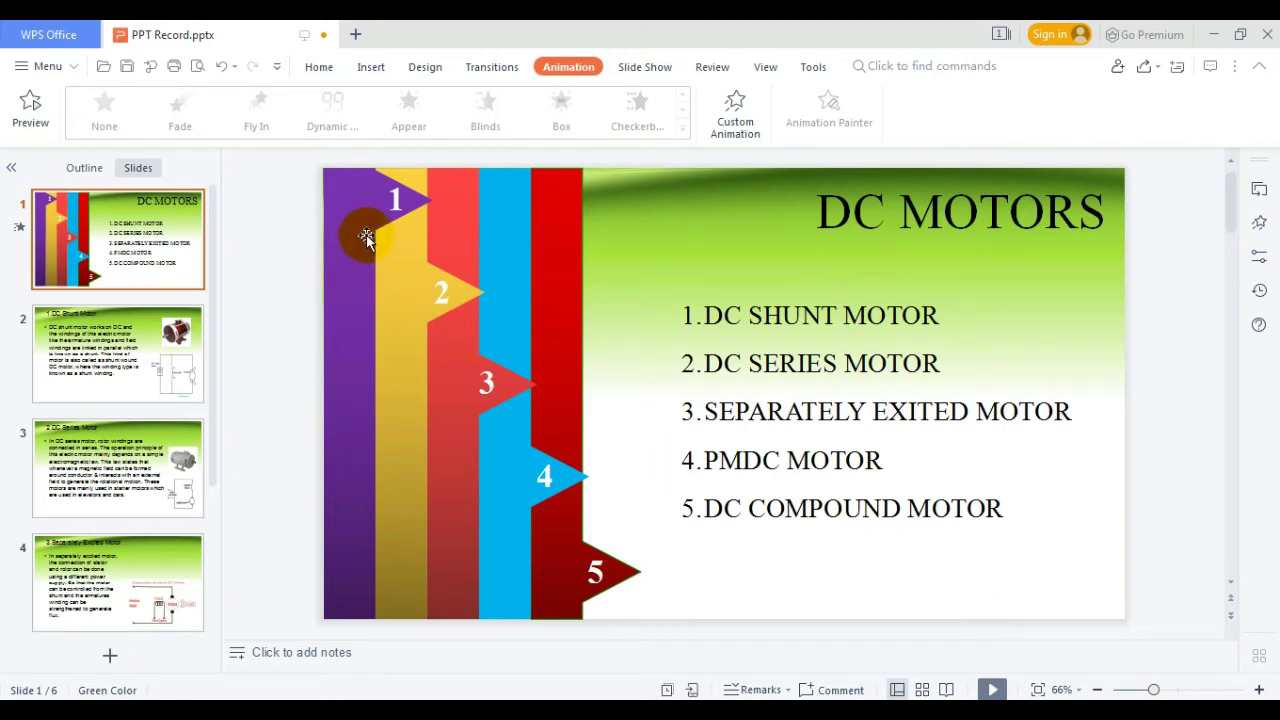
Hyperlink the tag numbered 1 to the DC Shunt Motor slide.
{"action": "left_click", "coordinate": [397, 200]}
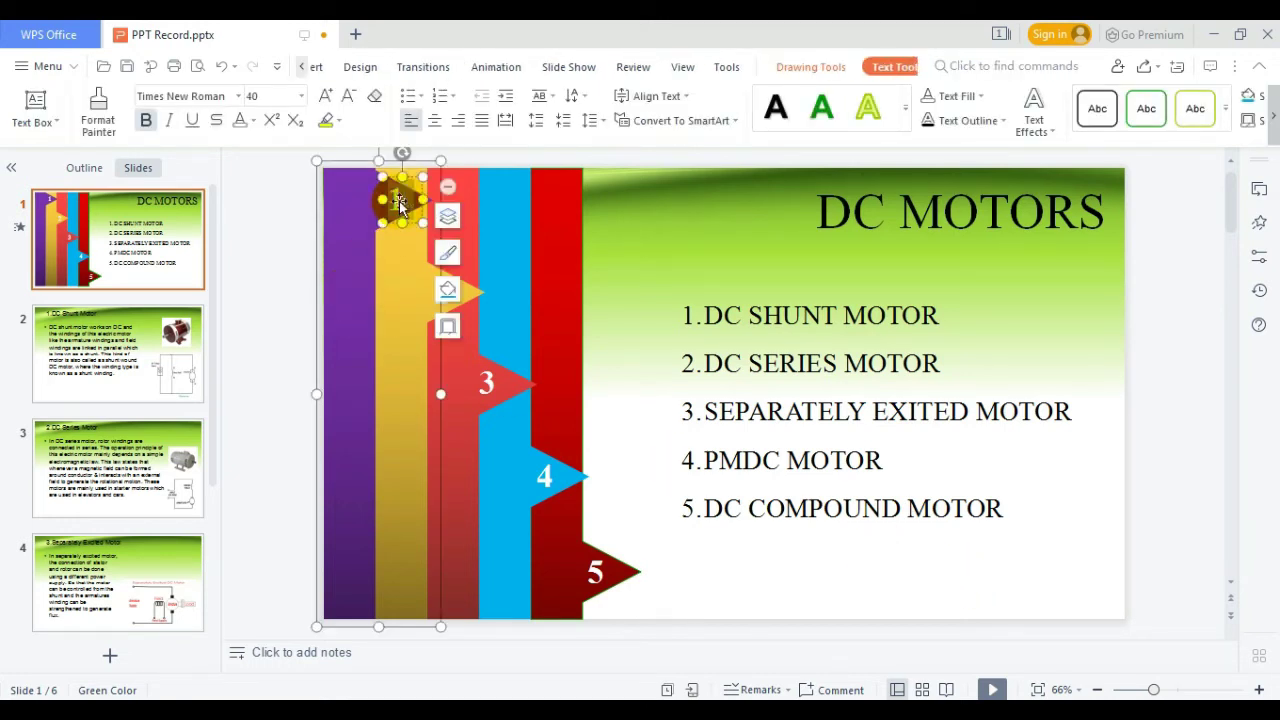
{"action": "right_click", "coordinate": [399, 202]}
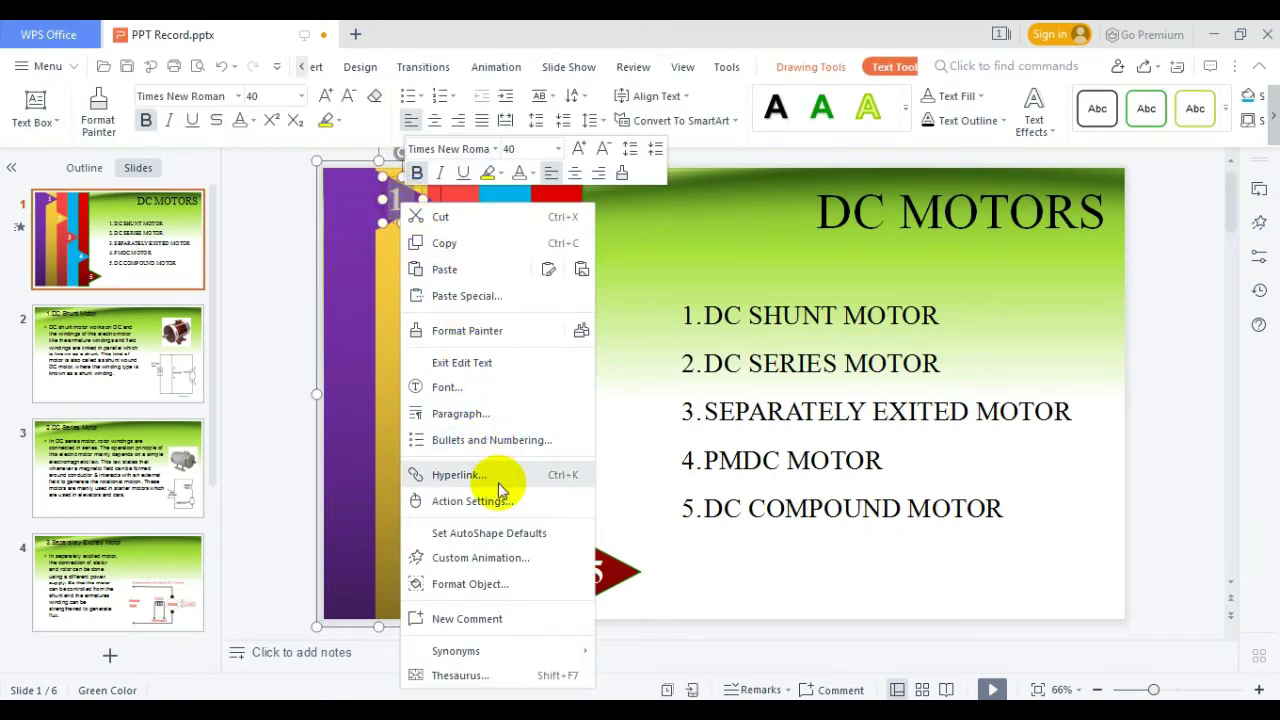
{"action": "key", "text": "Escape"}
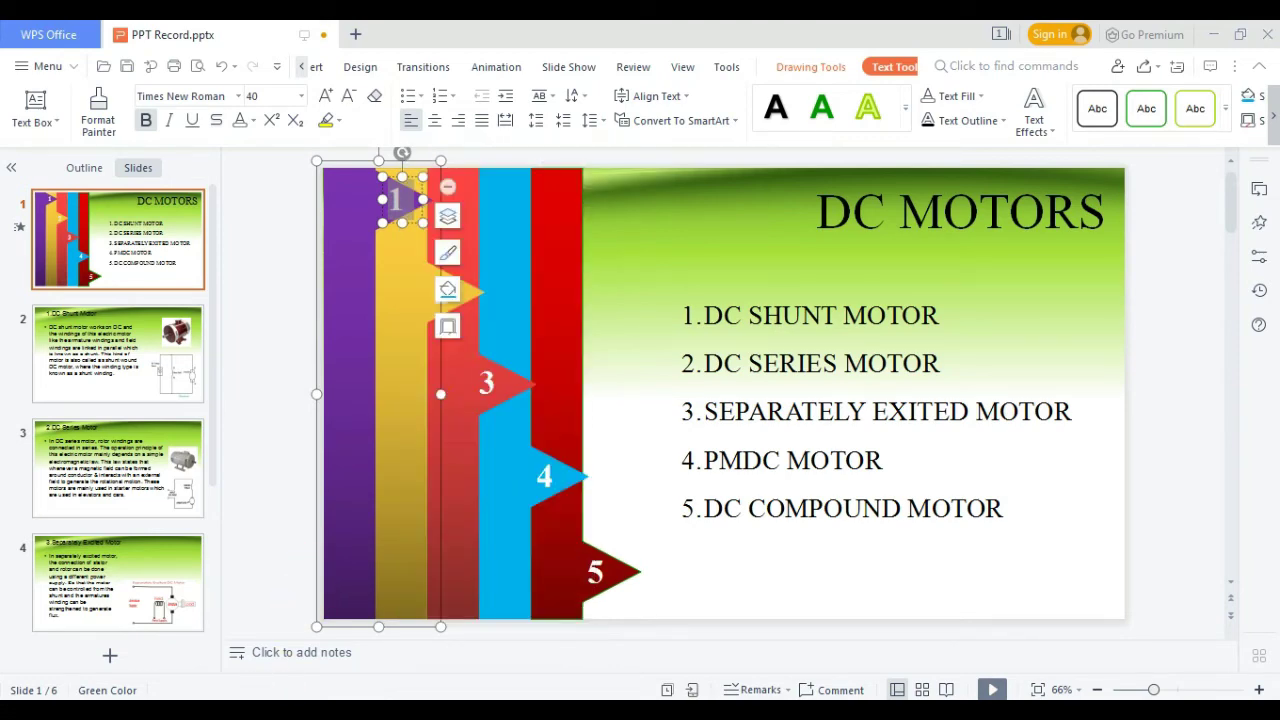
{"action": "left_click", "coordinate": [395, 225]}
{"action": "right_click", "coordinate": [397, 208]}
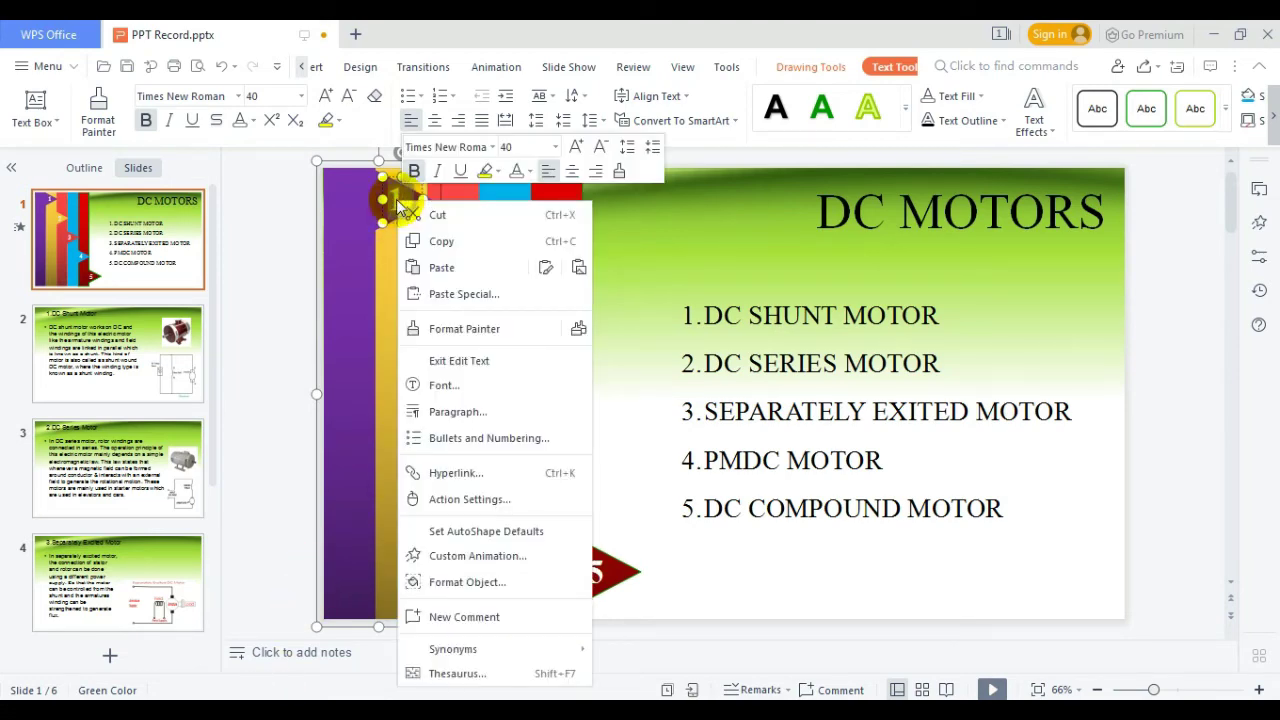
{"action": "left_click", "coordinate": [478, 472]}
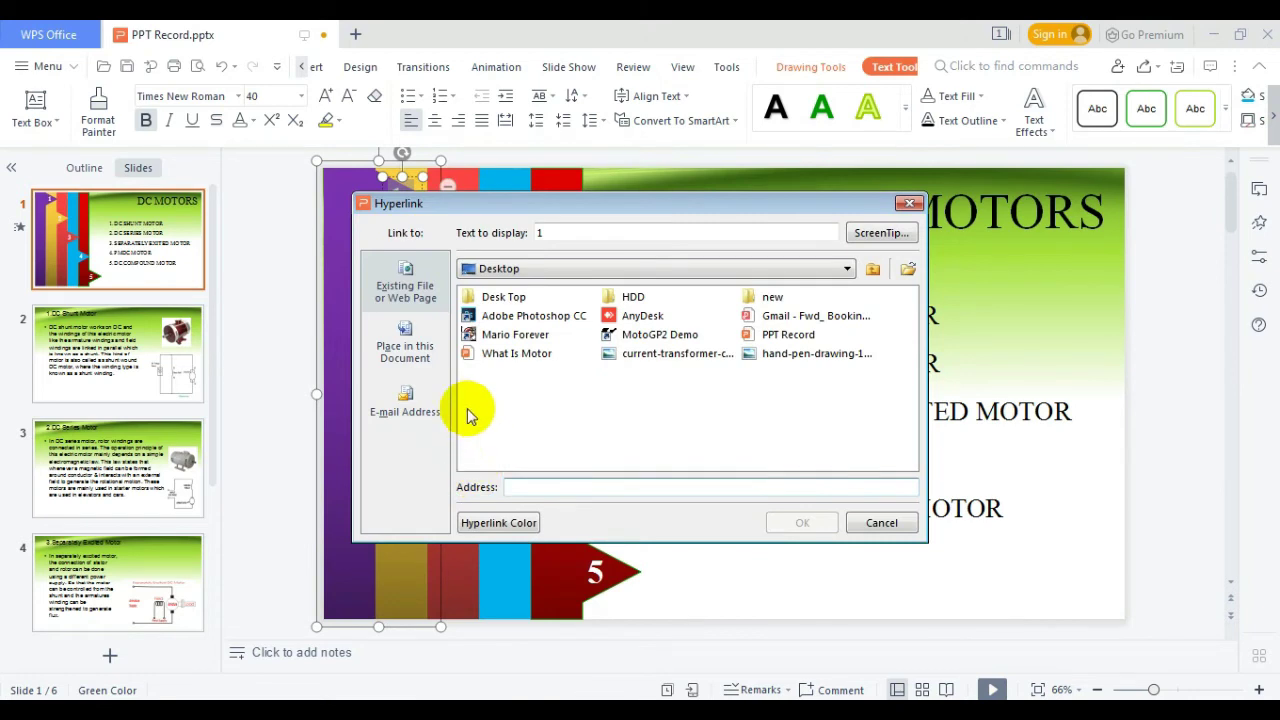
{"action": "left_click", "coordinate": [398, 348]}
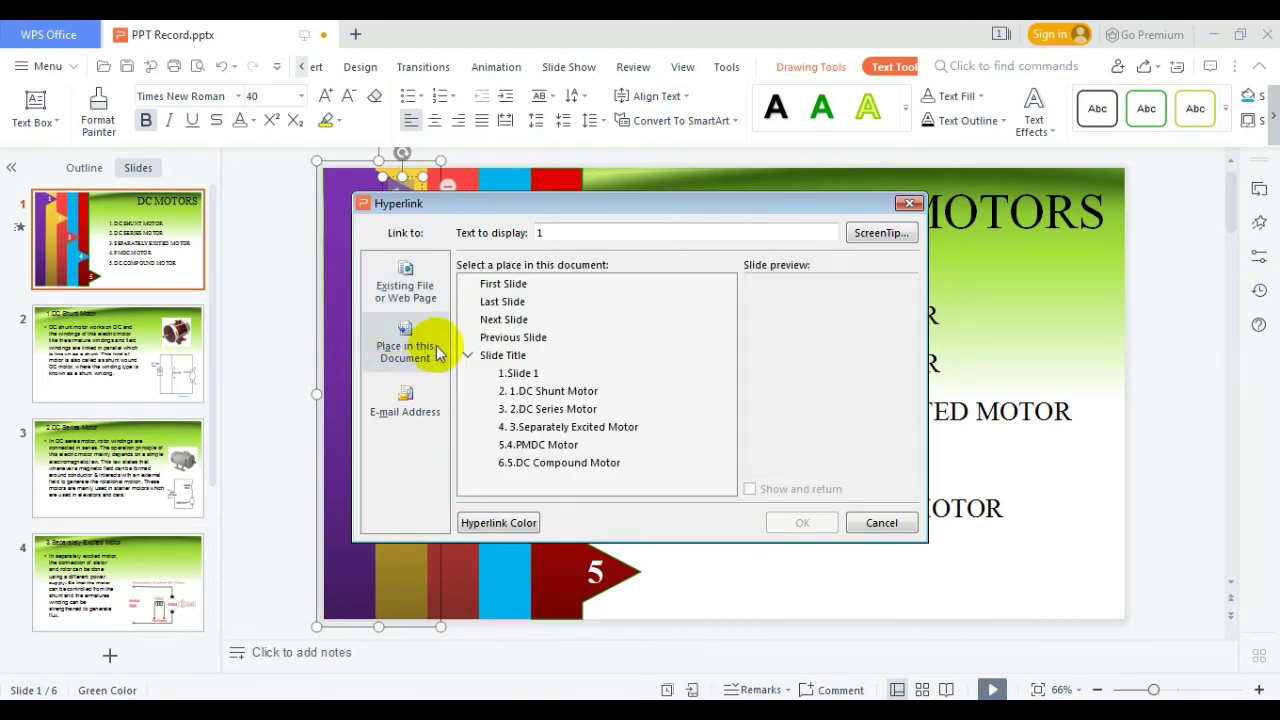
{"action": "left_click", "coordinate": [548, 397]}
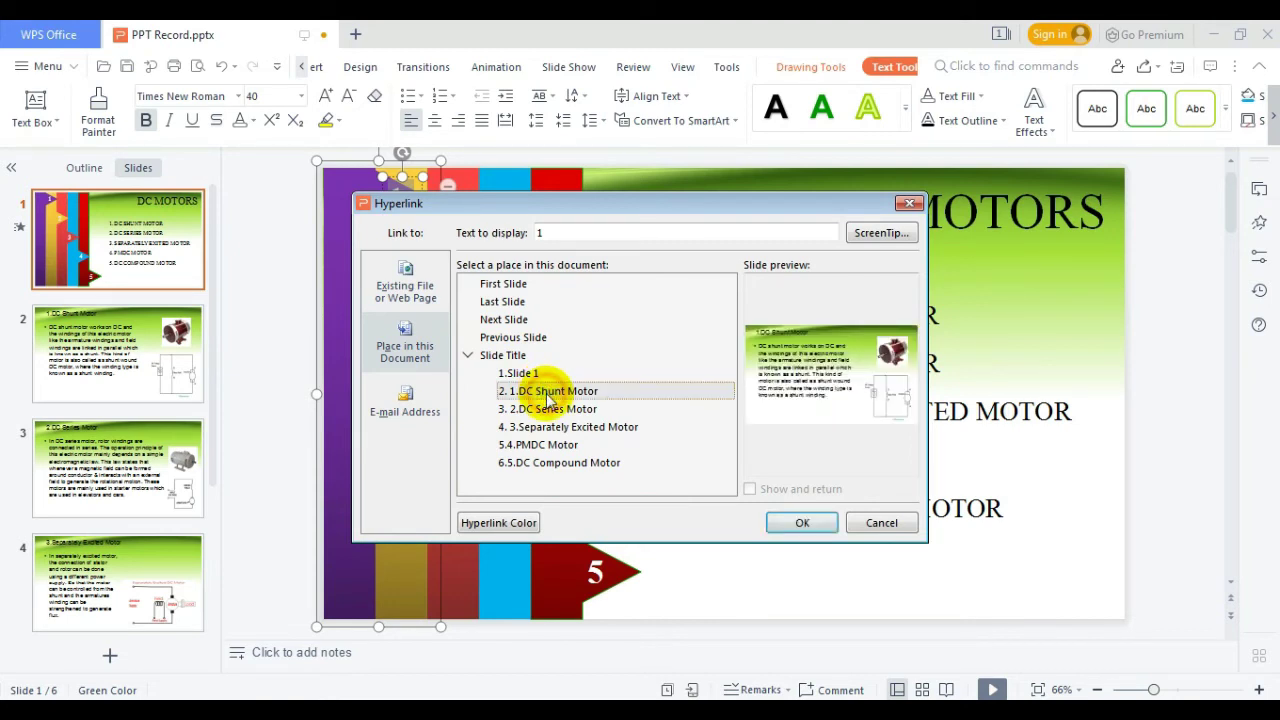
{"action": "left_click", "coordinate": [803, 525]}
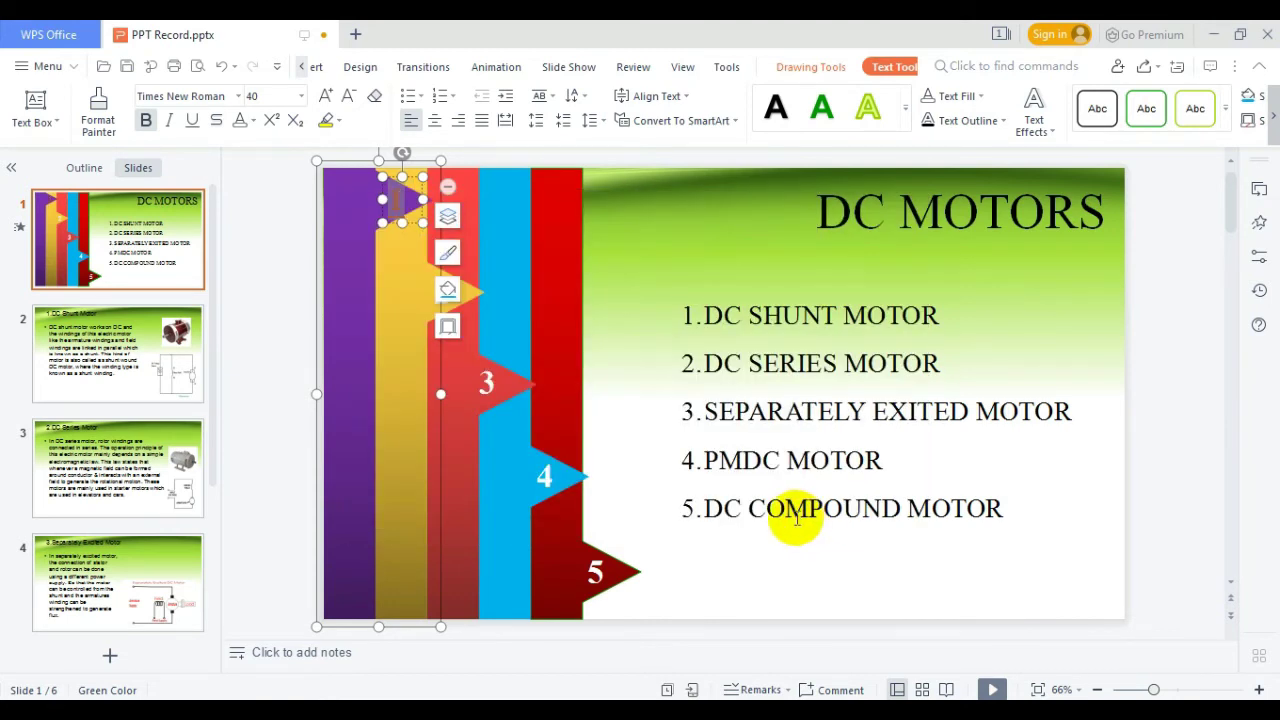
Make hyperlink text white and not underlined, applied to all links.
{"action": "left_click", "coordinate": [404, 300]}
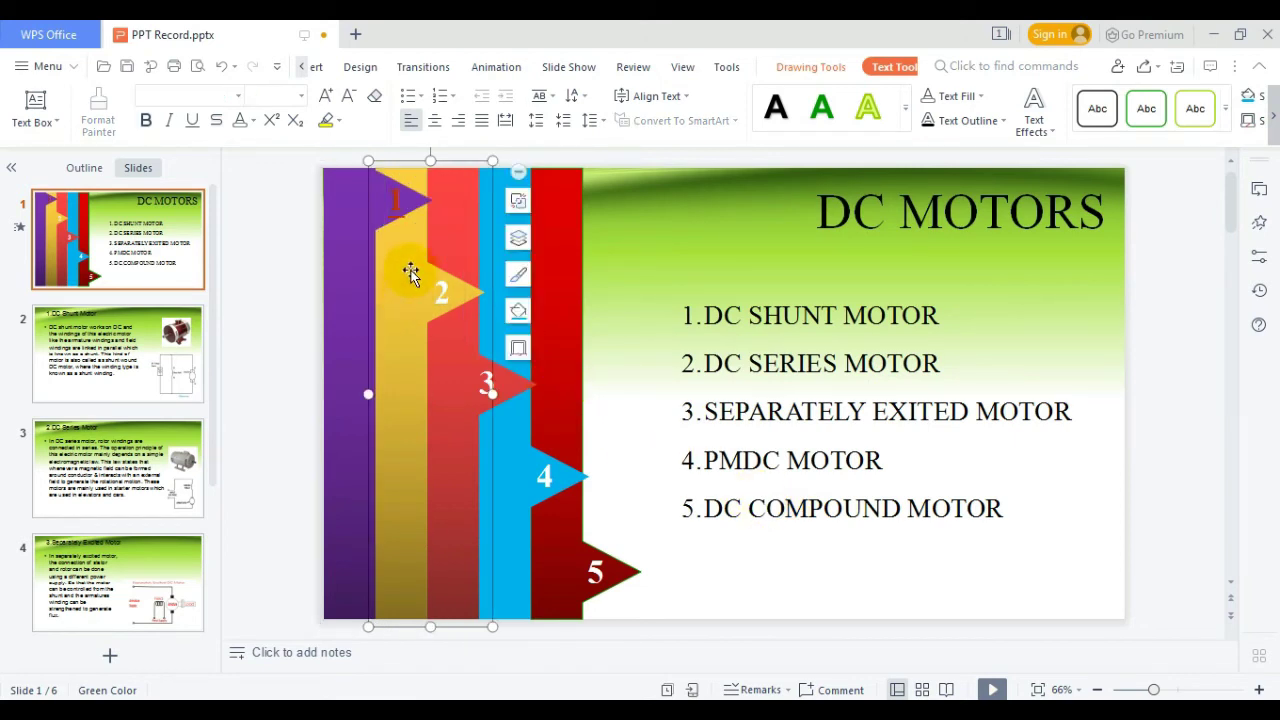
{"action": "left_click", "coordinate": [400, 208]}
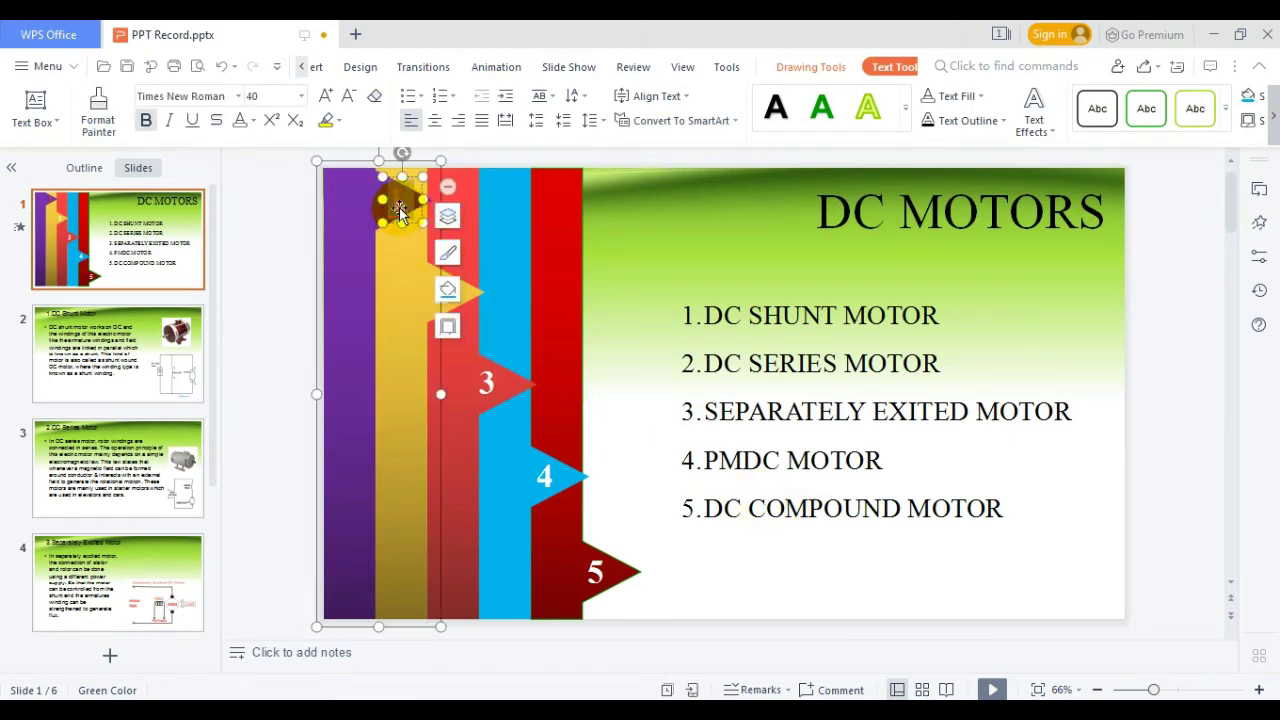
{"action": "right_click", "coordinate": [400, 212]}
{"action": "mouse_move", "coordinate": [487, 488]}
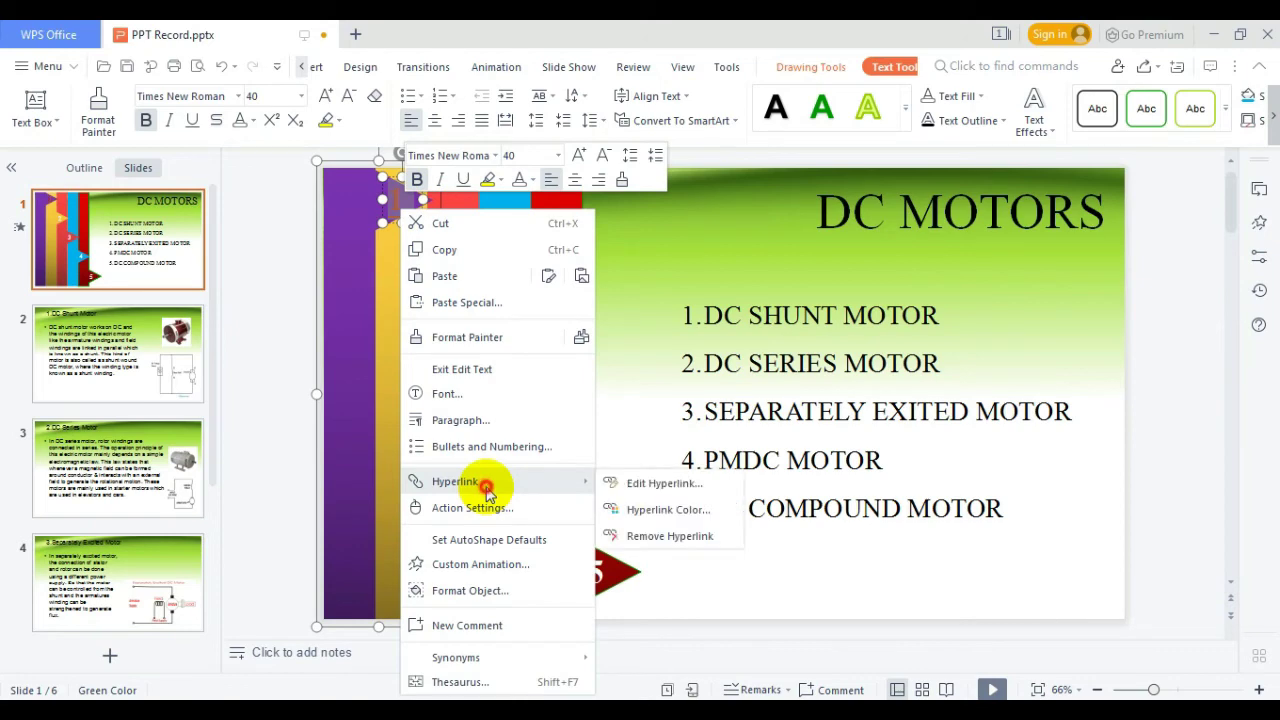
{"action": "left_click", "coordinate": [625, 483]}
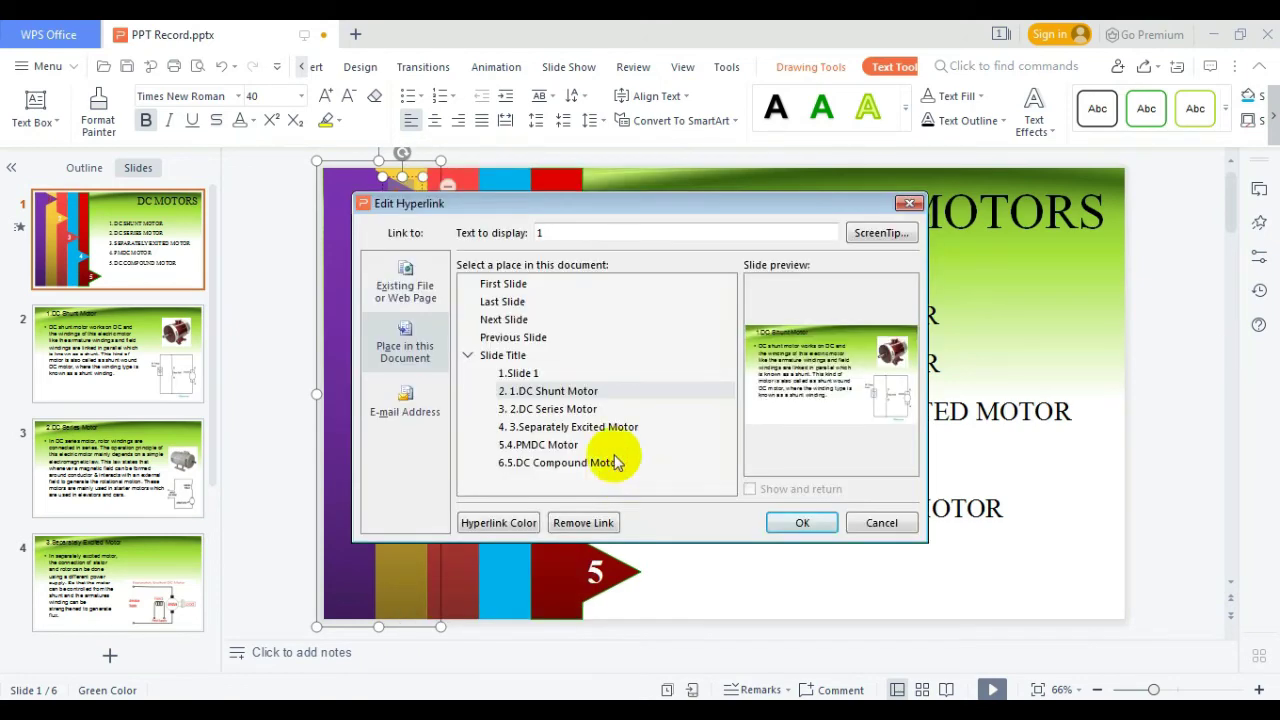
{"action": "left_click", "coordinate": [530, 523]}
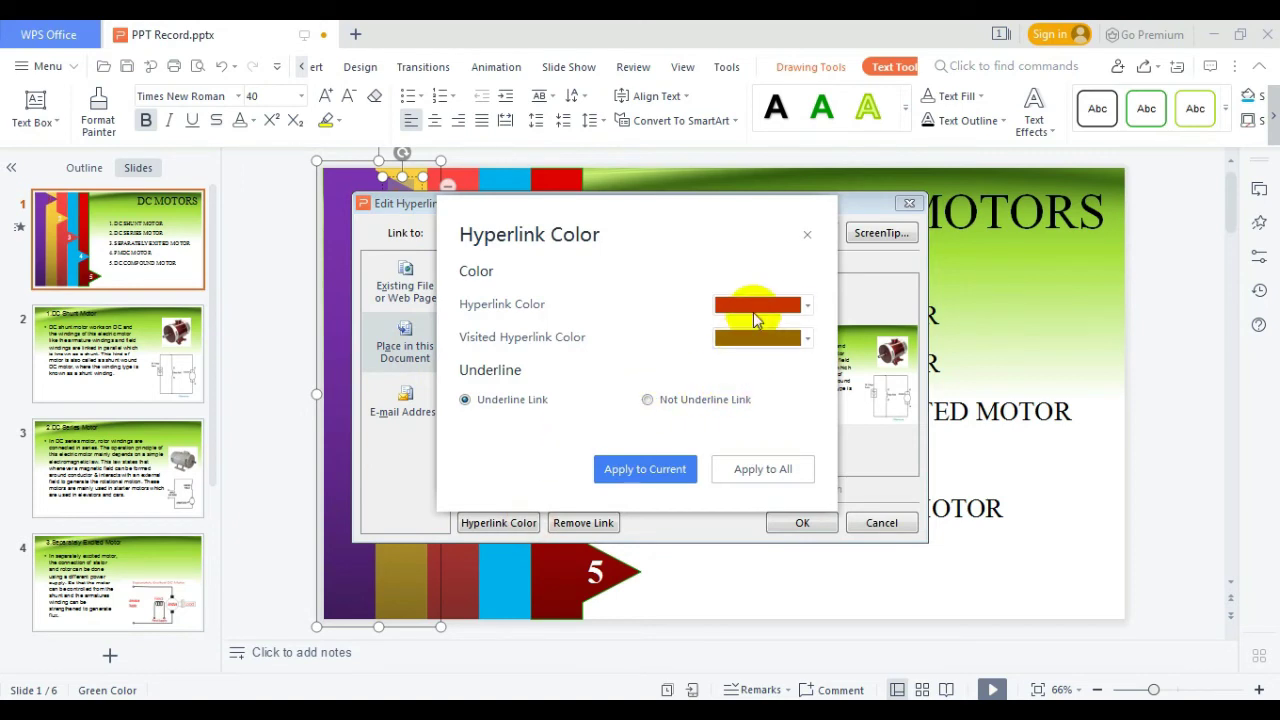
{"action": "left_click", "coordinate": [757, 307]}
{"action": "left_click", "coordinate": [733, 348]}
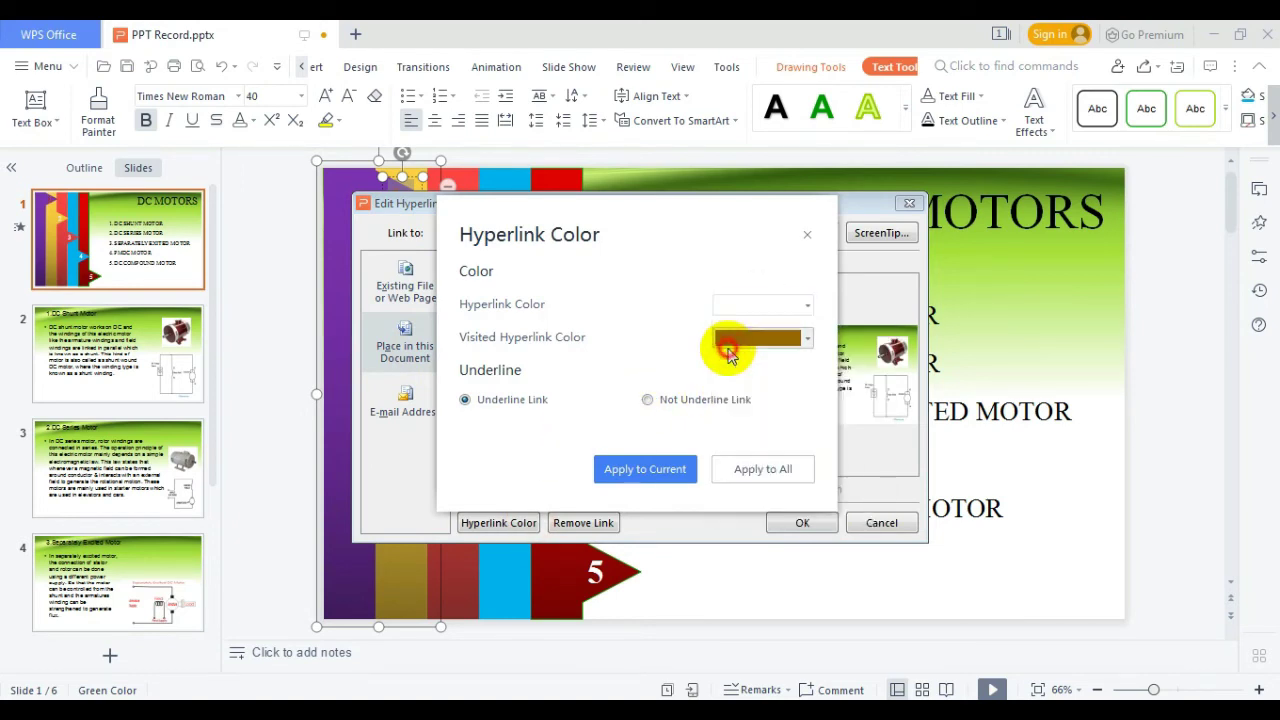
{"action": "left_click", "coordinate": [648, 399]}
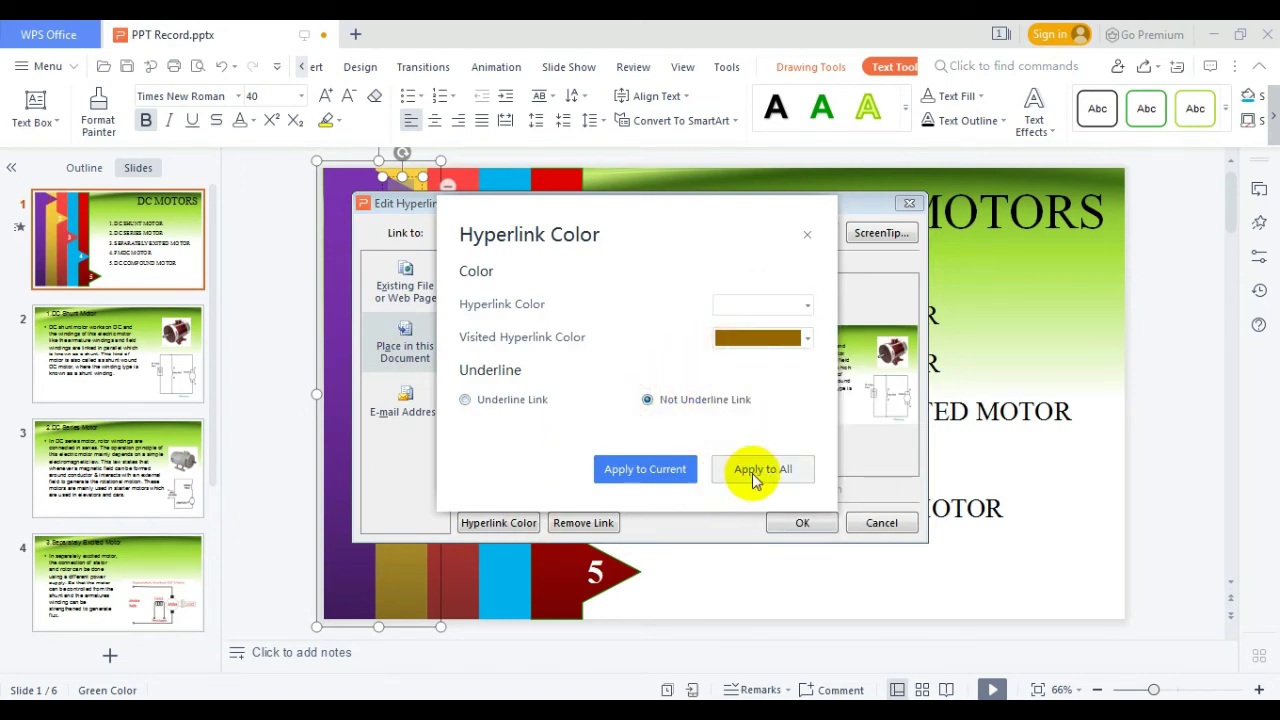
{"action": "left_click", "coordinate": [755, 477]}
{"action": "left_click", "coordinate": [802, 522]}
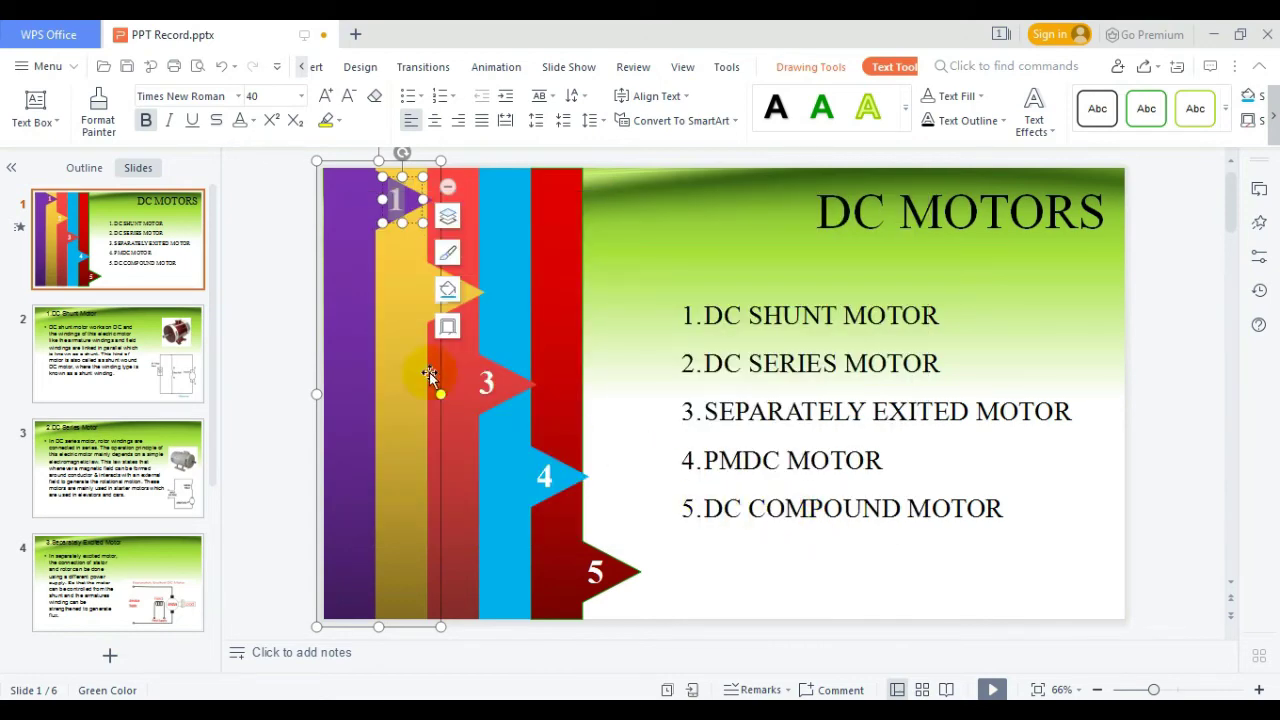
Link tag 2 to the DC Series Motor slide and tag 3 to Separately Excited Motor.
{"action": "left_click", "coordinate": [395, 322]}
{"action": "left_click", "coordinate": [436, 292]}
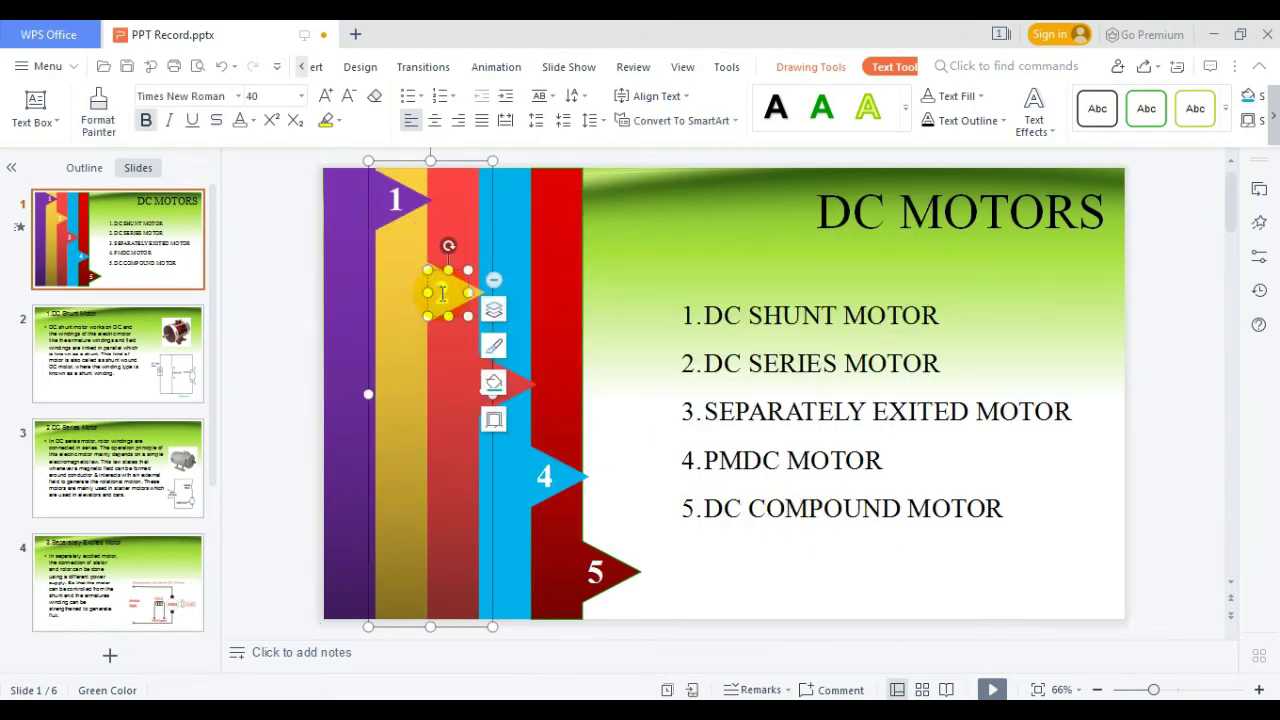
{"action": "right_click", "coordinate": [441, 297]}
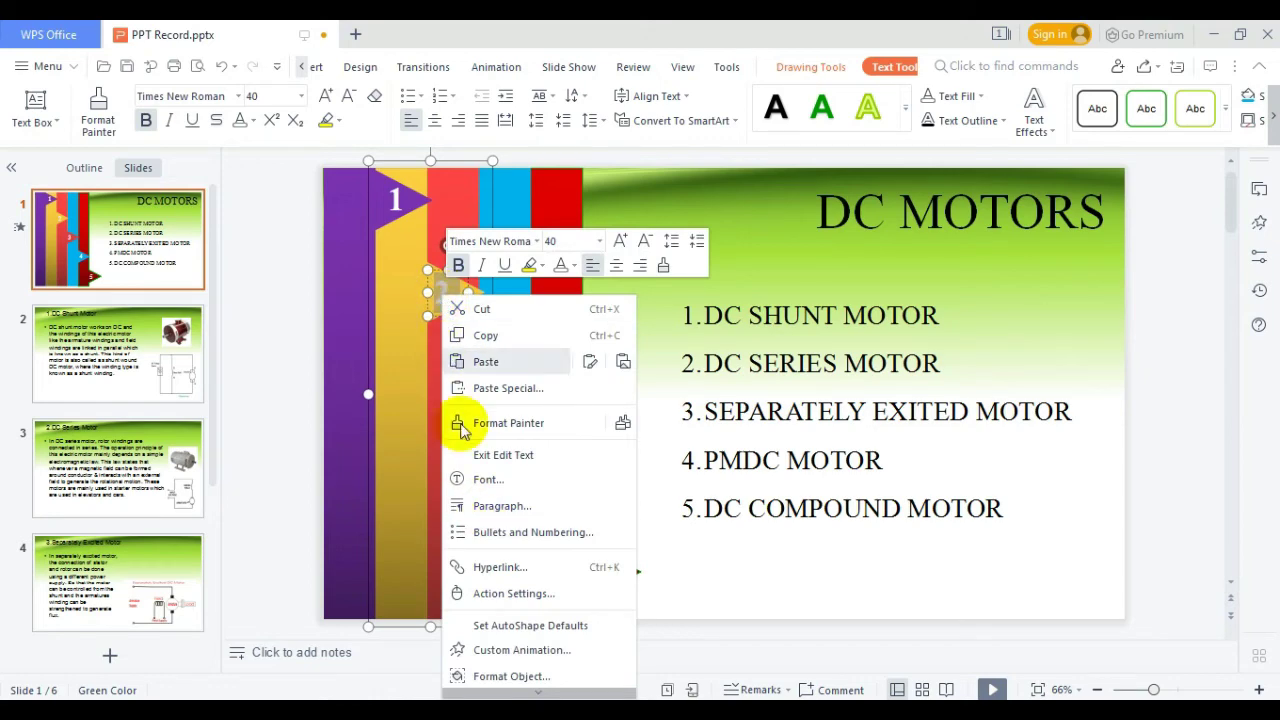
{"action": "left_click", "coordinate": [470, 563]}
{"action": "left_click", "coordinate": [402, 352]}
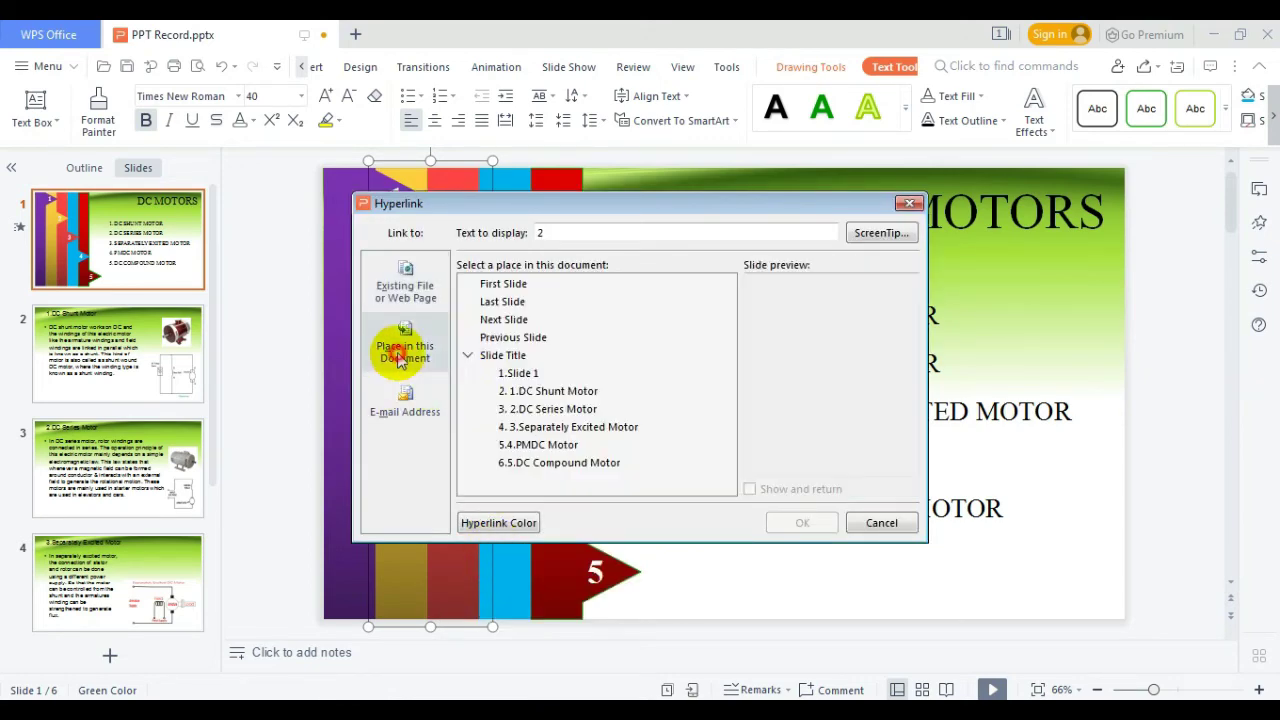
{"action": "left_click", "coordinate": [543, 410]}
{"action": "left_click", "coordinate": [808, 522]}
{"action": "left_click", "coordinate": [487, 390]}
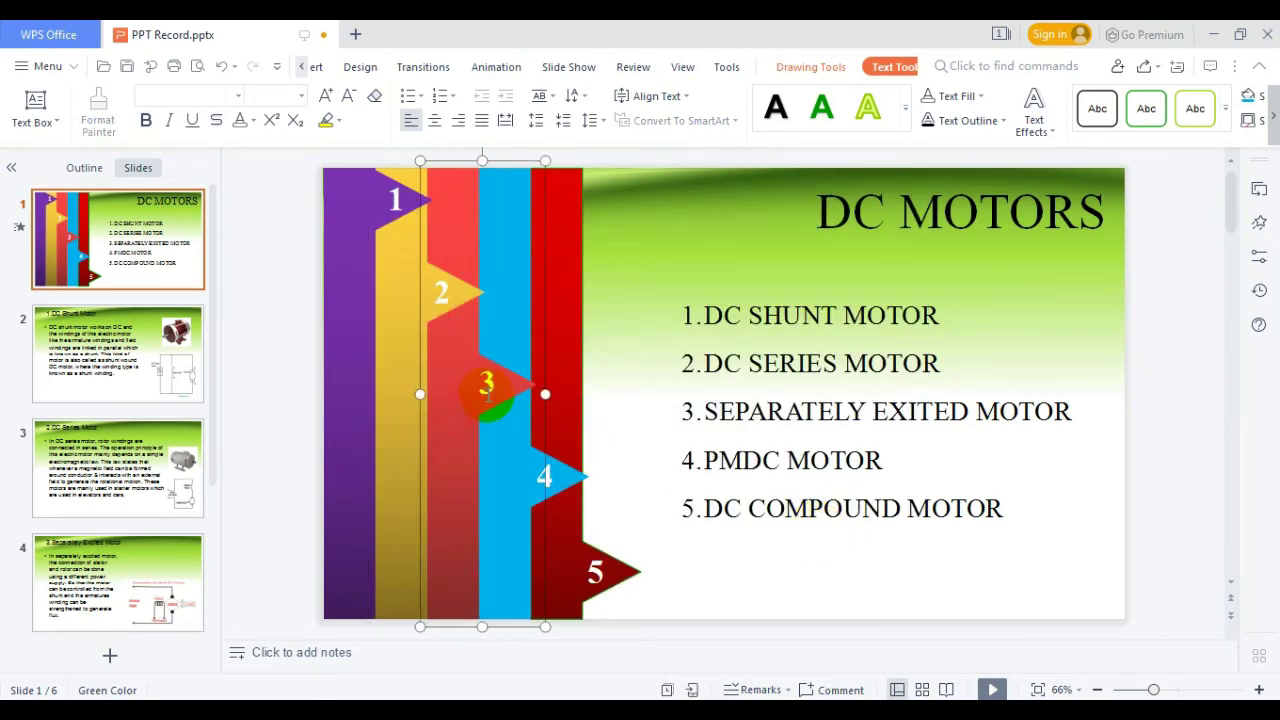
{"action": "right_click", "coordinate": [487, 390]}
{"action": "left_click", "coordinate": [560, 297]}
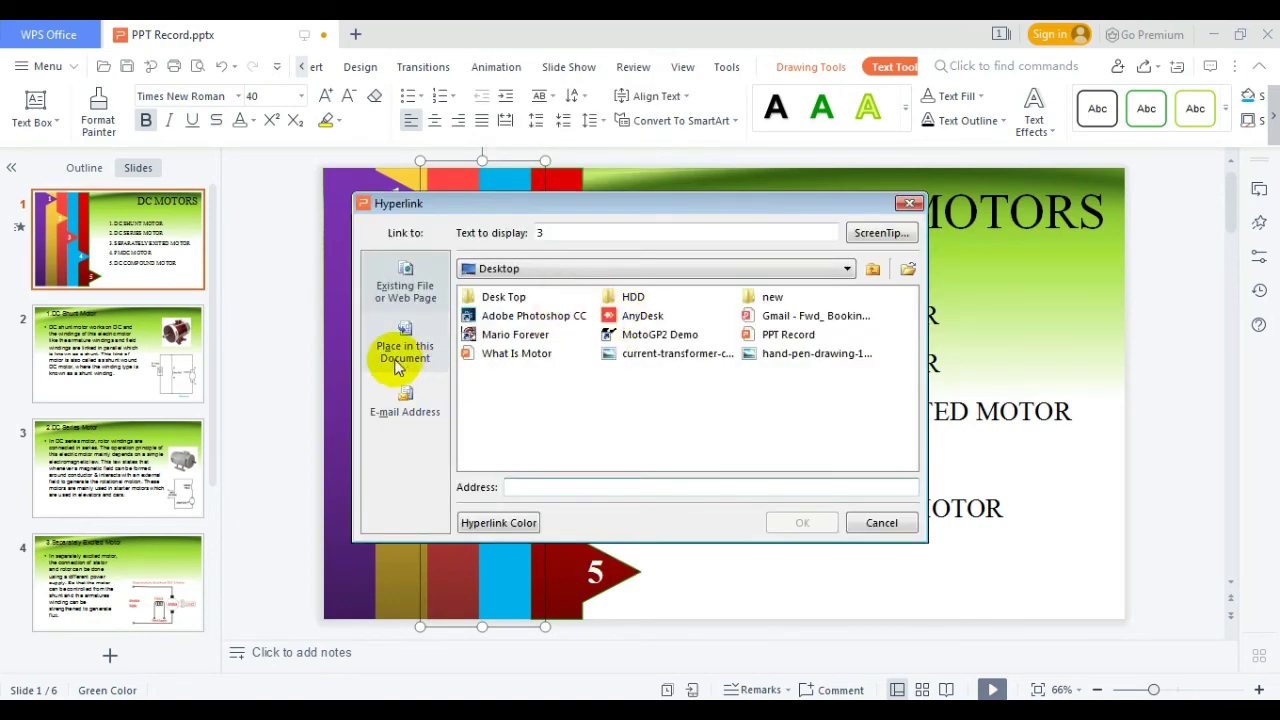
{"action": "left_click", "coordinate": [397, 365]}
{"action": "left_click", "coordinate": [582, 423]}
{"action": "left_click", "coordinate": [806, 521]}
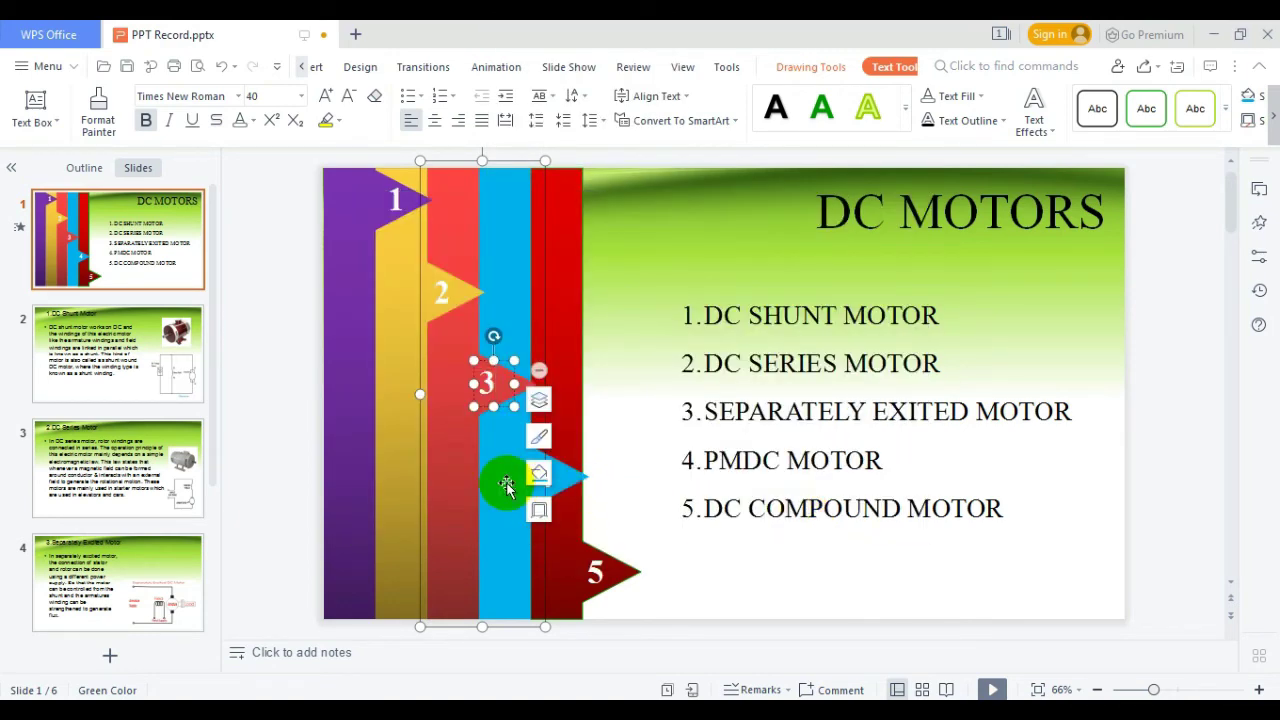
Link tag 4 to the PMDC Motor slide and tag 5 to the DC Compound Motor slide.
{"action": "left_click", "coordinate": [534, 472]}
{"action": "right_click", "coordinate": [534, 472]}
{"action": "left_click", "coordinate": [640, 294]}
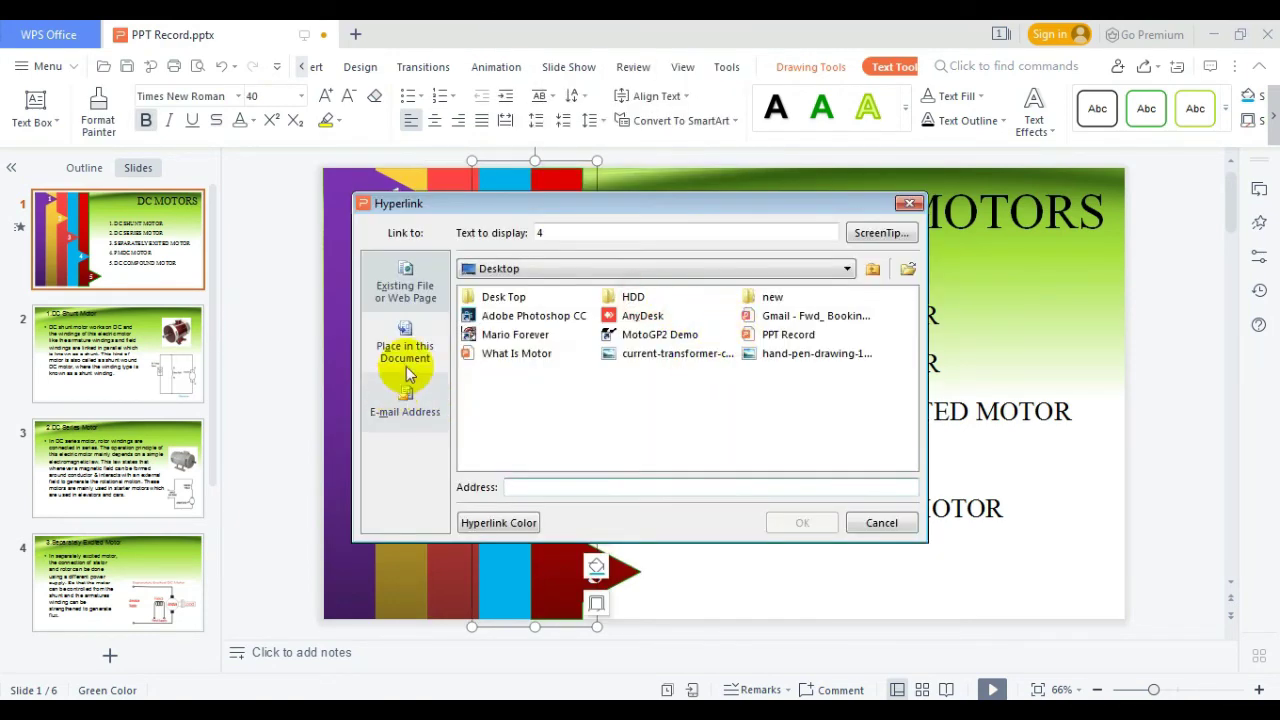
{"action": "left_click", "coordinate": [406, 368]}
{"action": "left_click", "coordinate": [548, 442]}
{"action": "left_click", "coordinate": [802, 522]}
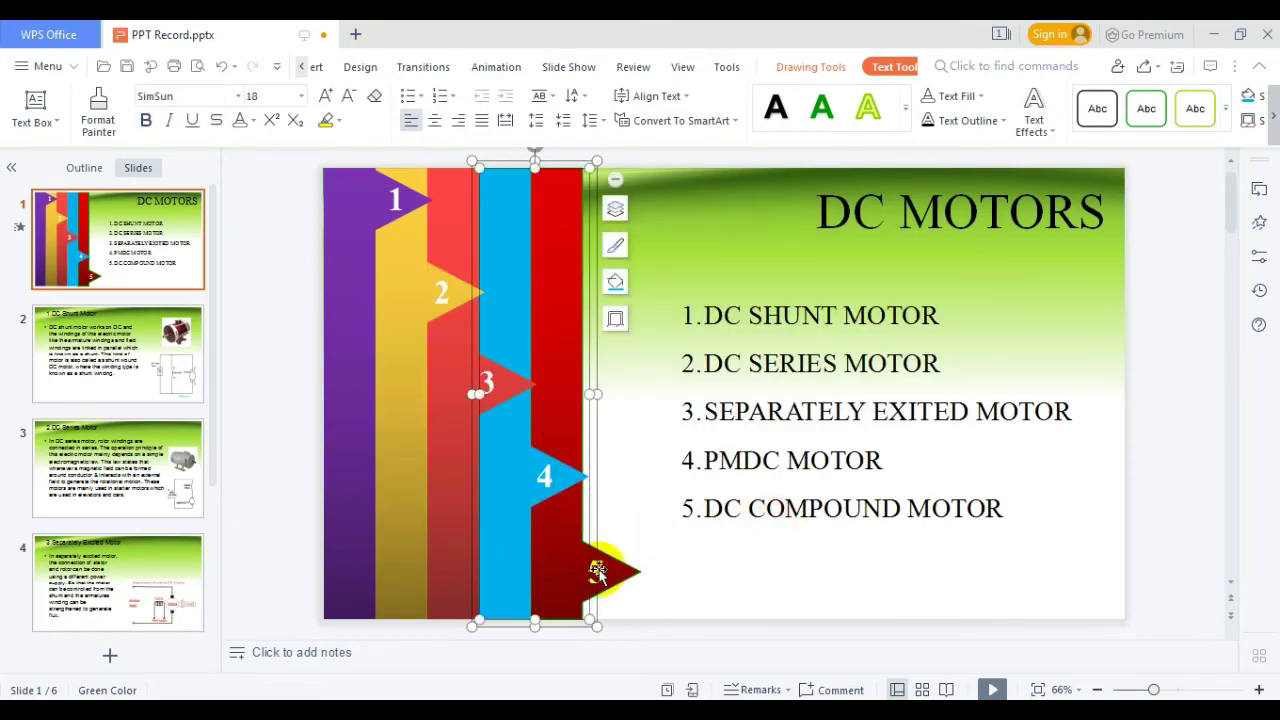
{"action": "left_click", "coordinate": [597, 572]}
{"action": "right_click", "coordinate": [597, 572]}
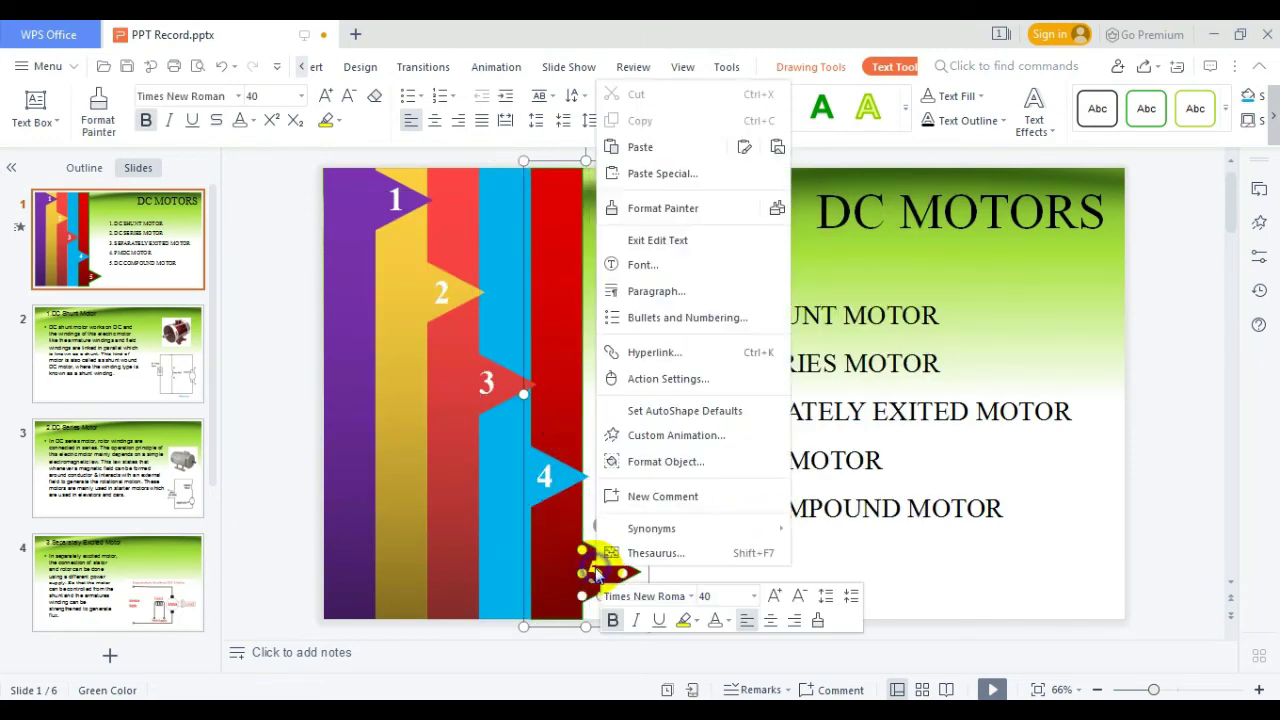
{"action": "left_click", "coordinate": [669, 355]}
{"action": "left_click", "coordinate": [415, 345]}
{"action": "left_click", "coordinate": [580, 465]}
{"action": "left_click", "coordinate": [802, 522]}
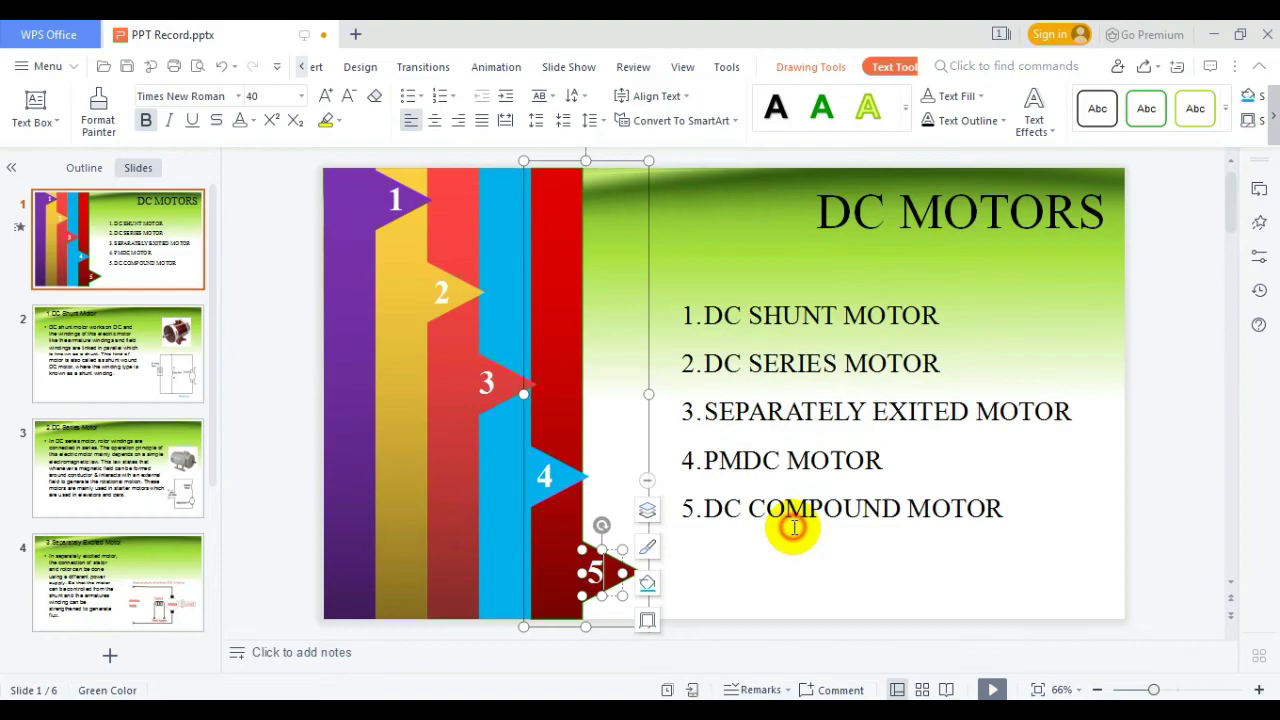
{"action": "left_click", "coordinate": [750, 585]}
Exit the slideshow and draw a small triangle near the top right of slide 4.
{"action": "key", "text": "Escape"}
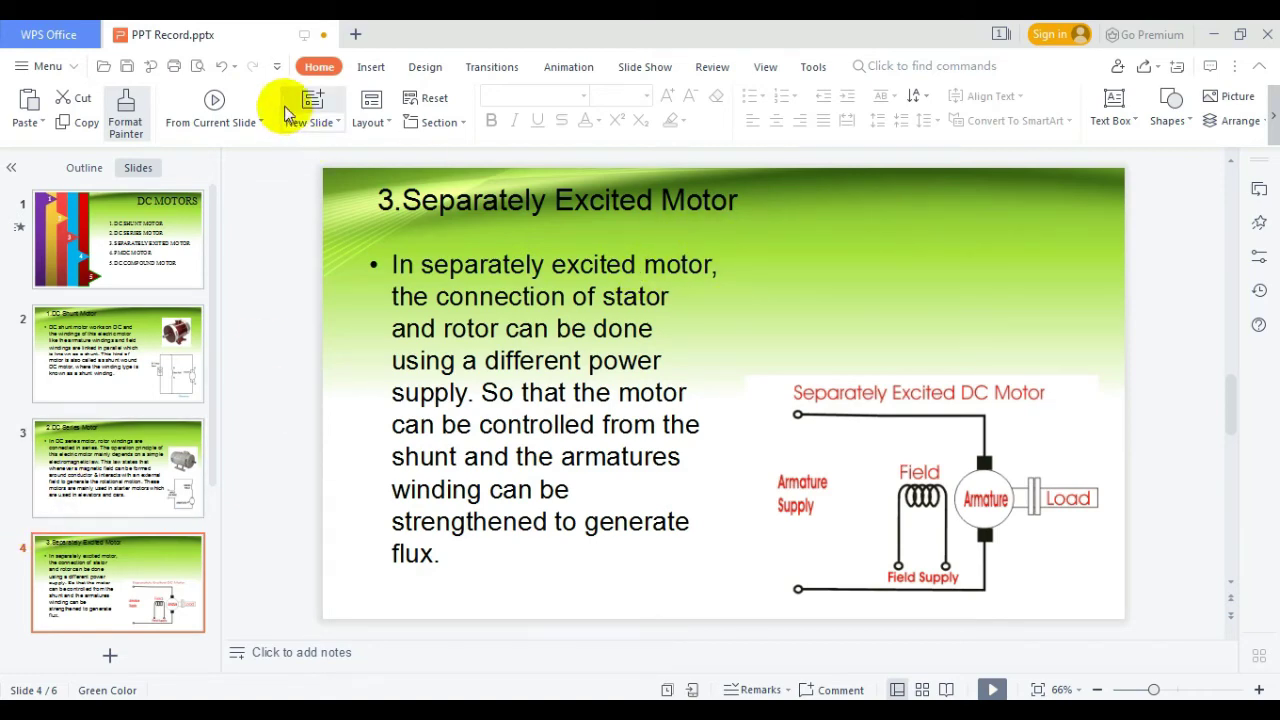
{"action": "left_click", "coordinate": [371, 66]}
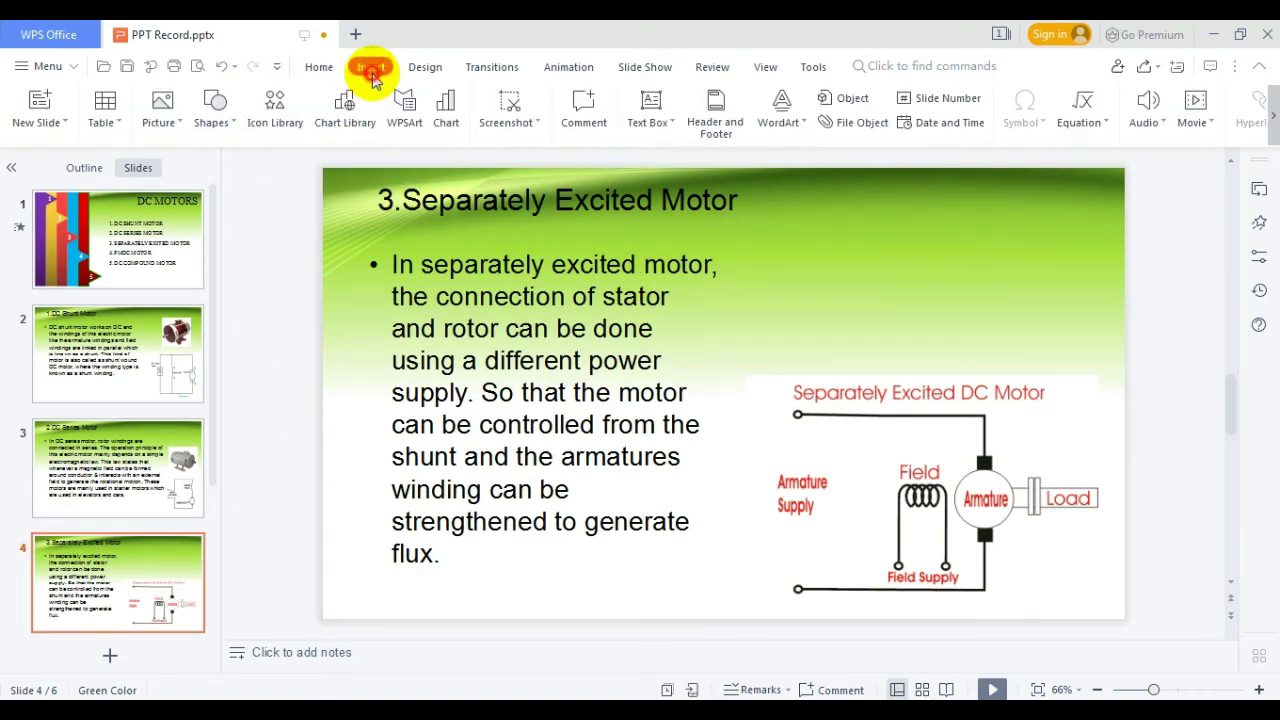
{"action": "left_click", "coordinate": [214, 118]}
{"action": "left_click", "coordinate": [326, 187]}
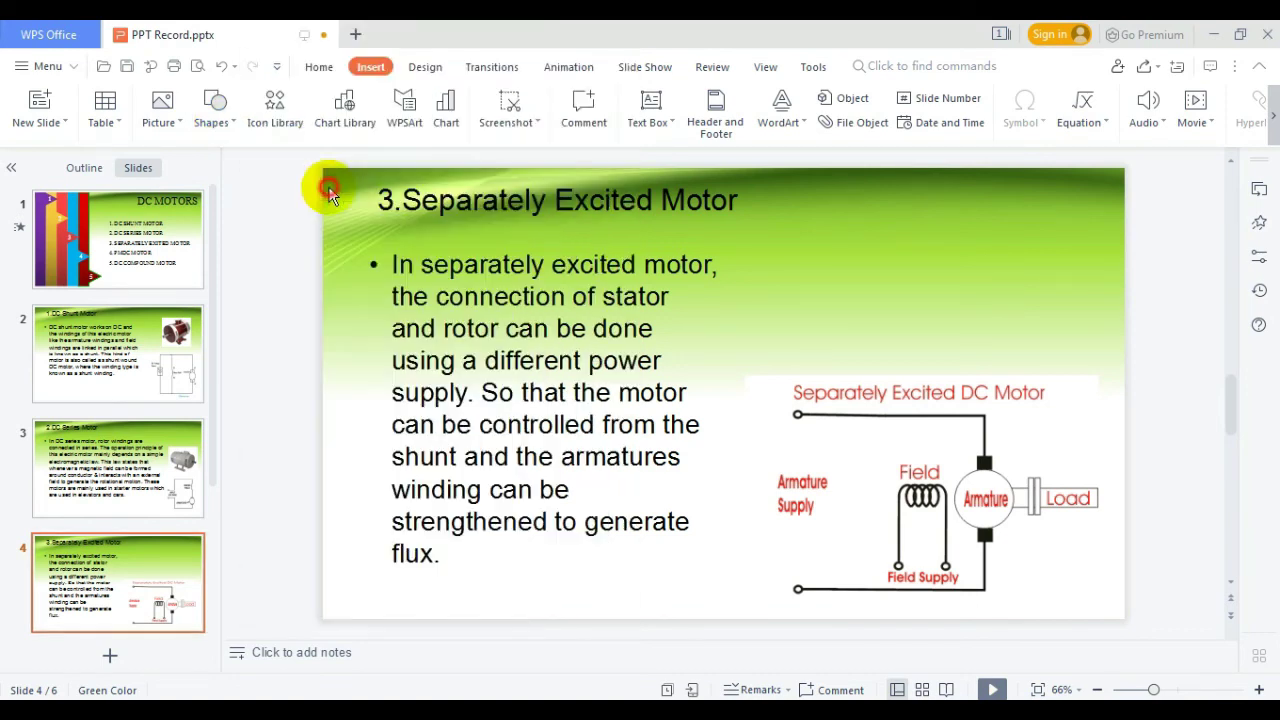
{"action": "mouse_move", "coordinate": [867, 214]}
{"action": "left_mouse_down"}
{"action": "mouse_move", "coordinate": [840, 280]}
{"action": "mouse_move", "coordinate": [828, 261]}
{"action": "left_mouse_up"}
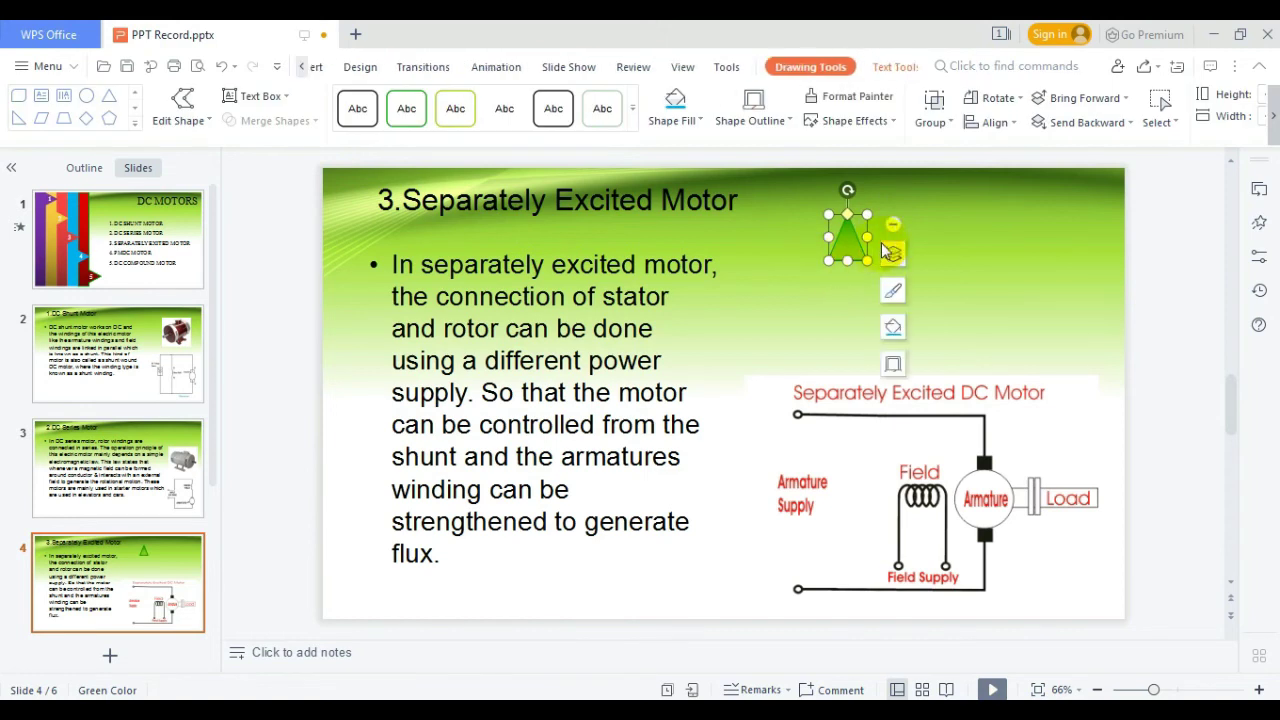
Fill the triangle white, rotate it right 90° to point right, and move it to the corner.
{"action": "left_click", "coordinate": [700, 118]}
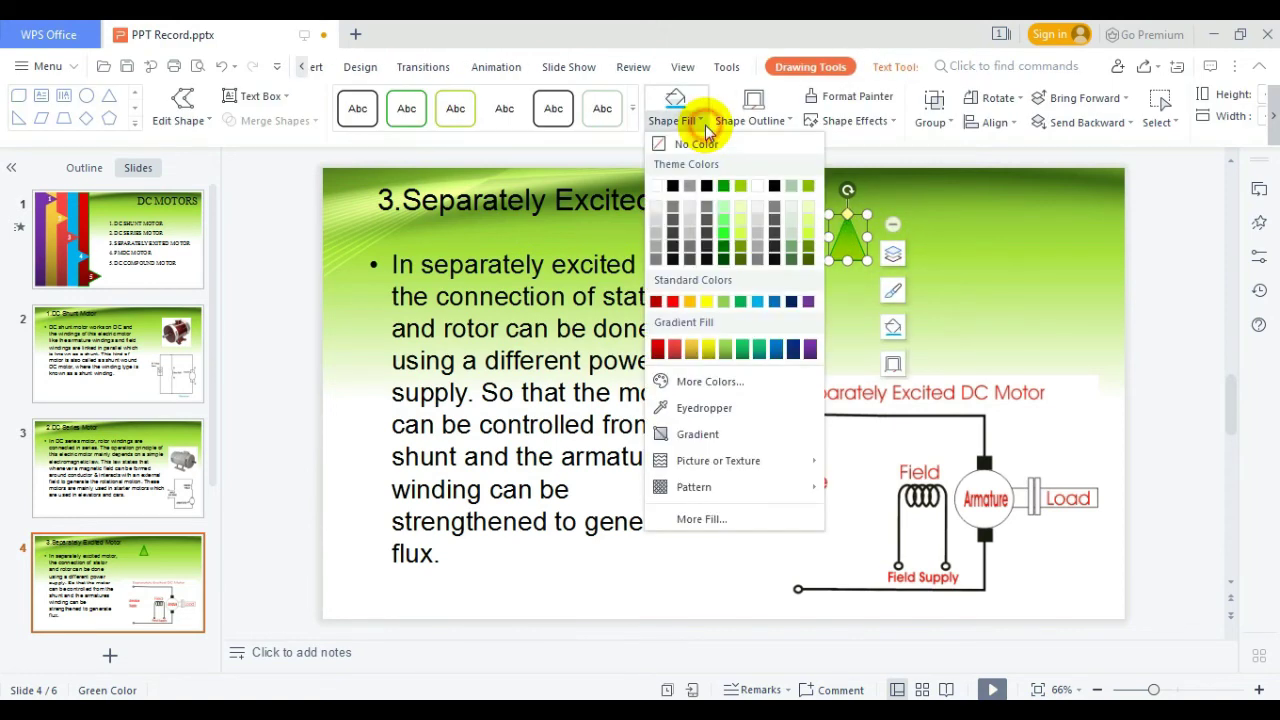
{"action": "left_click", "coordinate": [660, 189]}
{"action": "left_click", "coordinate": [993, 98]}
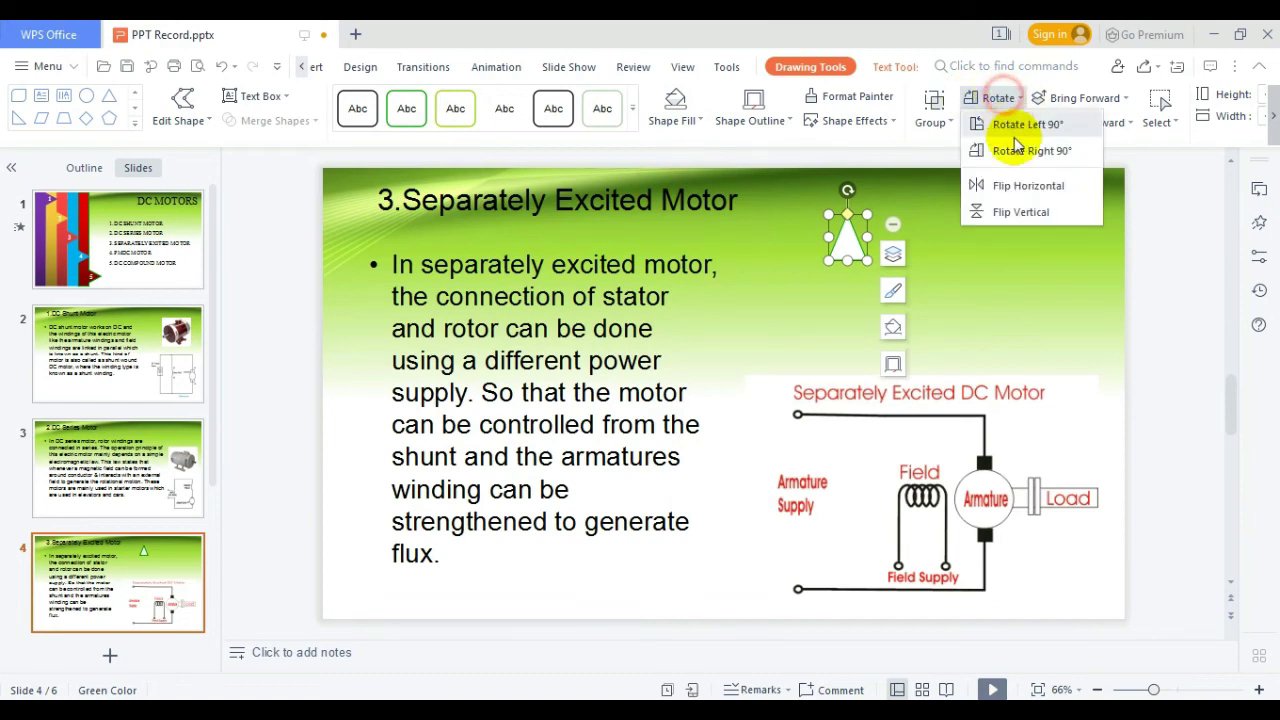
{"action": "left_click", "coordinate": [1015, 147]}
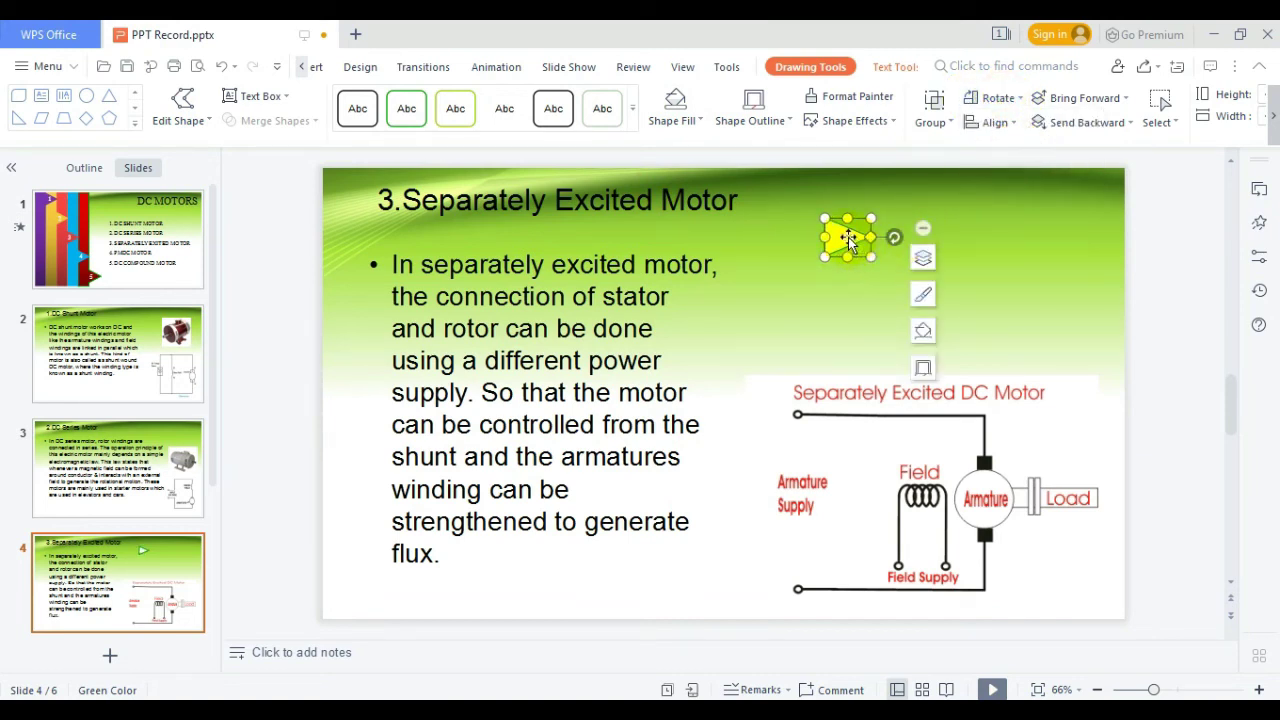
{"action": "left_click_drag", "start_coordinate": [848, 240], "coordinate": [1045, 208]}
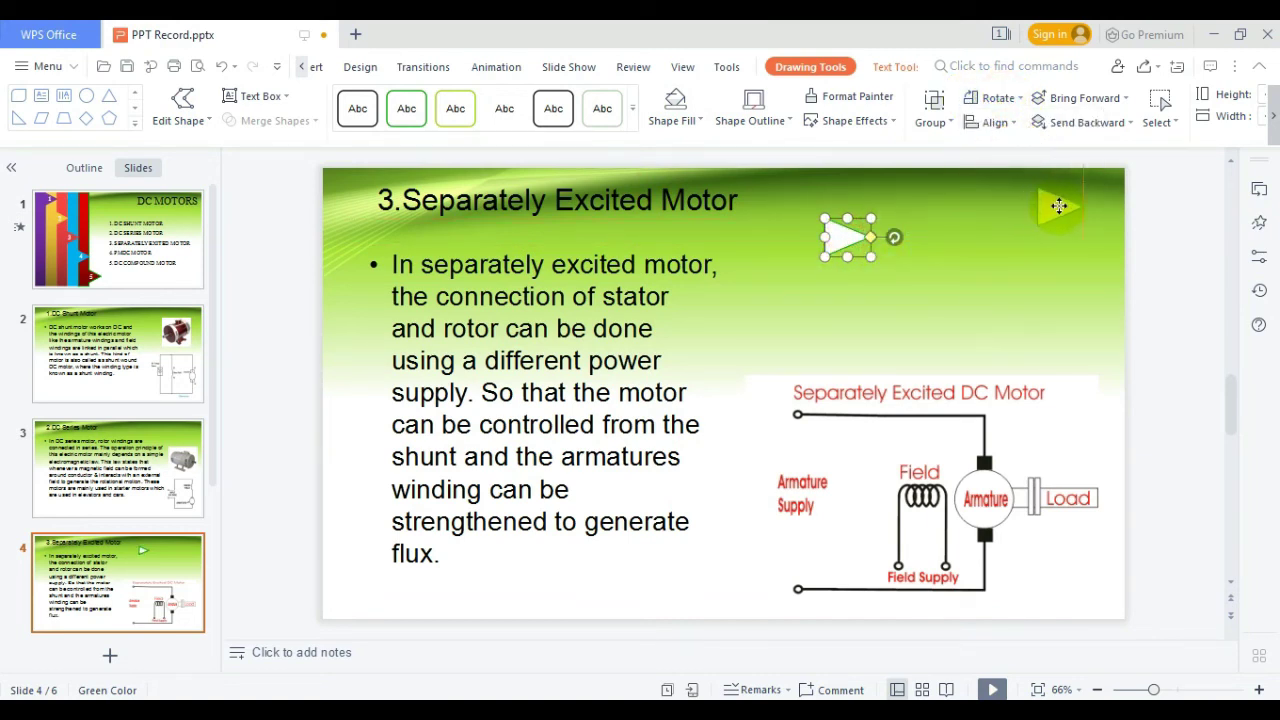
{"action": "mouse_move", "coordinate": [1059, 205]}
{"action": "left_mouse_down"}
{"action": "mouse_move", "coordinate": [871, 587]}
{"action": "mouse_move", "coordinate": [738, 594]}
{"action": "mouse_move", "coordinate": [855, 342]}
{"action": "mouse_move", "coordinate": [1088, 202]}
{"action": "left_mouse_up"}
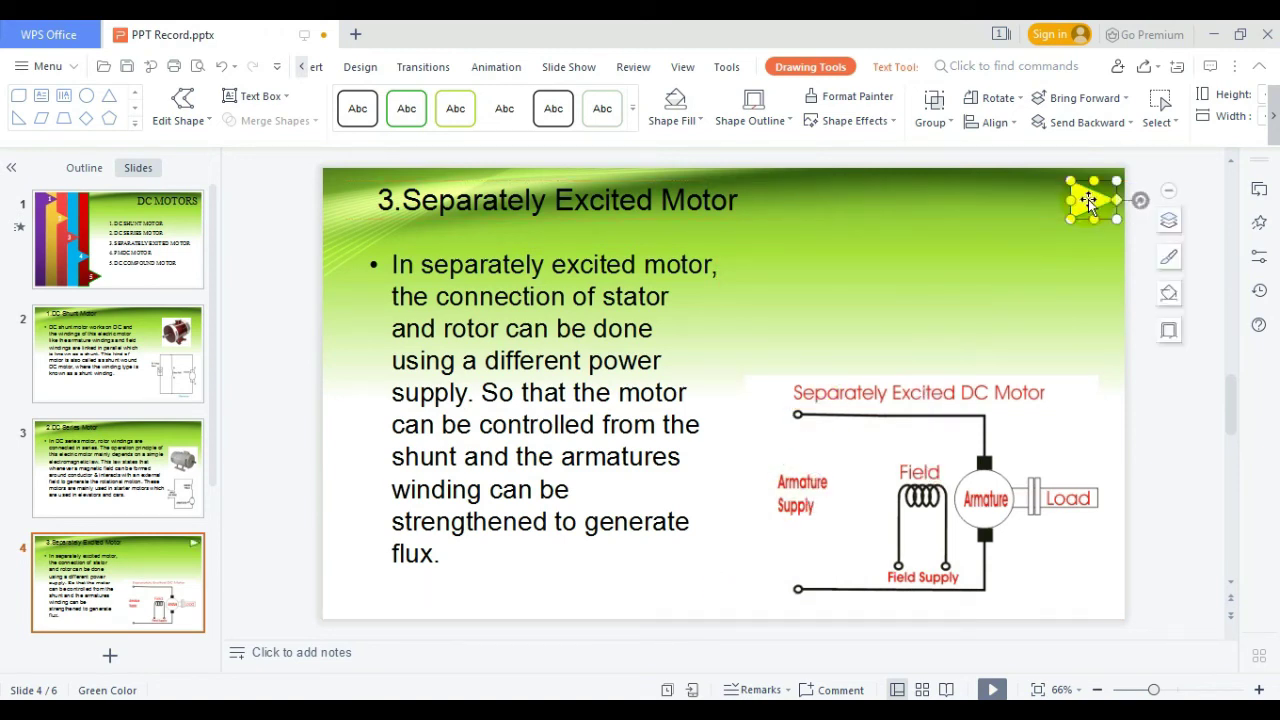
Hyperlink the return arrow on slide 4 to slide 1 of this presentation.
{"action": "right_click", "coordinate": [1090, 203]}
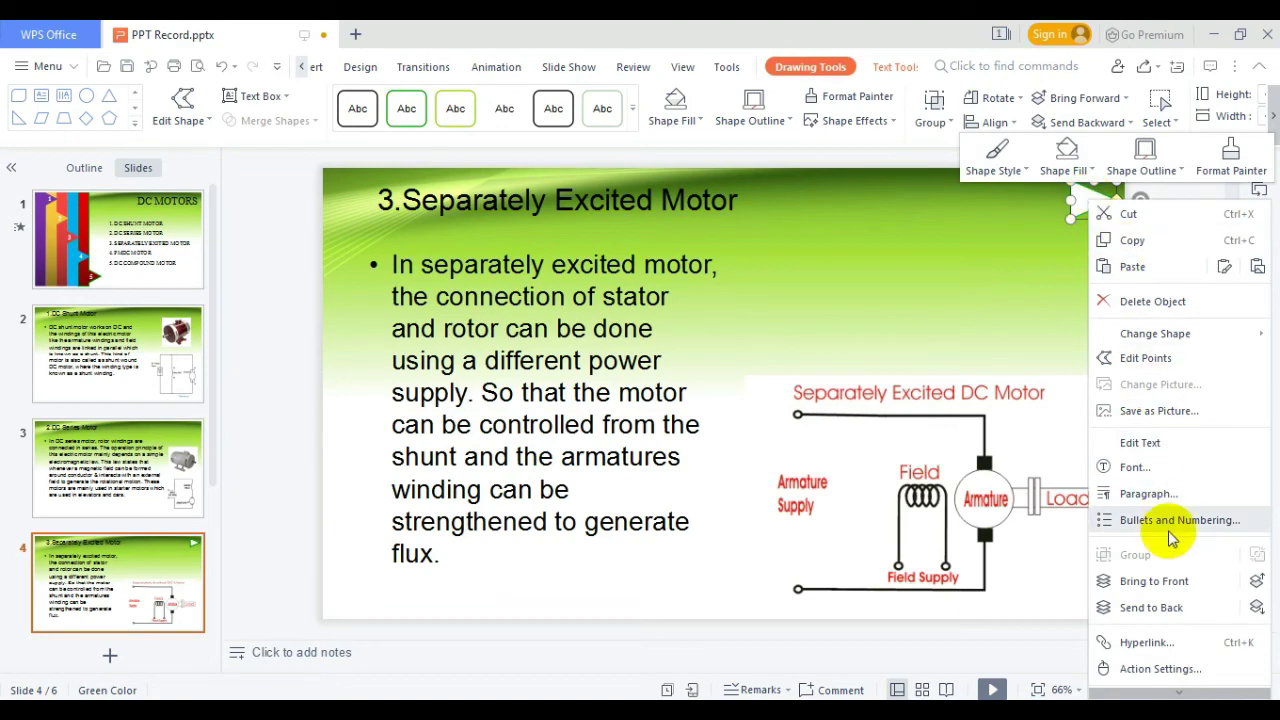
{"action": "scroll", "coordinate": [1157, 610], "scroll_direction": "down", "scroll_amount": 2}
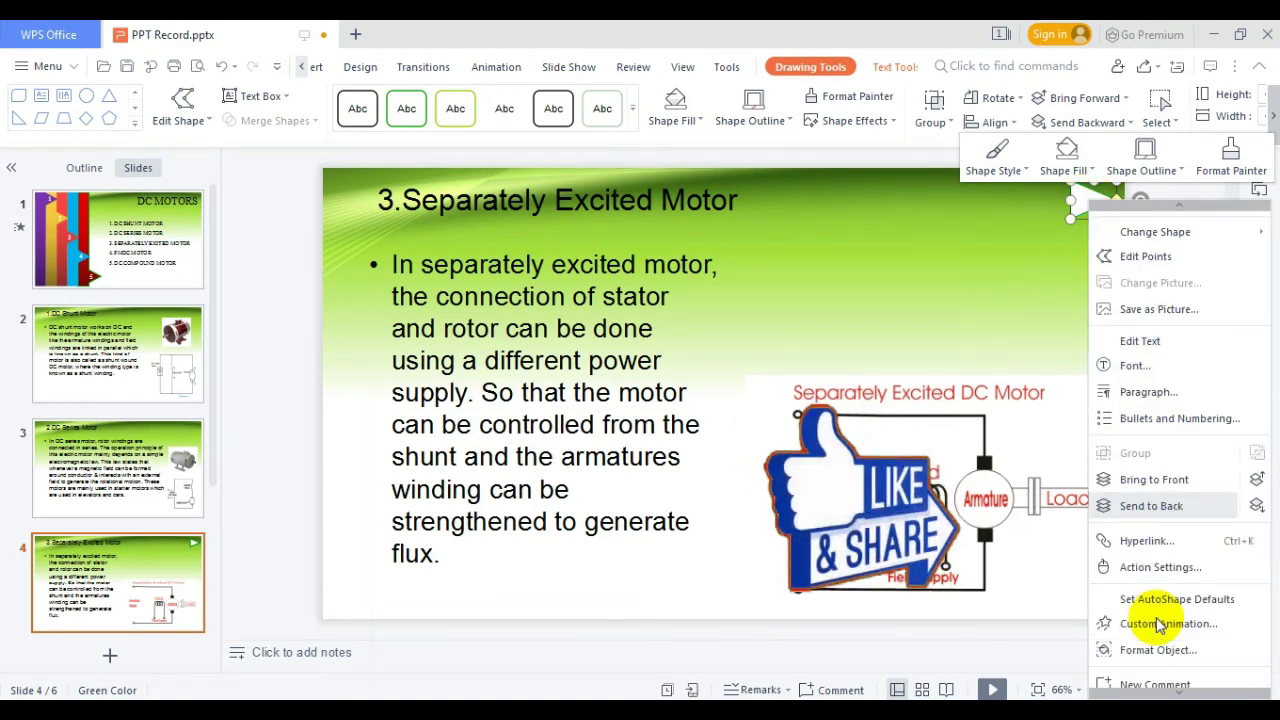
{"action": "left_click", "coordinate": [1146, 540]}
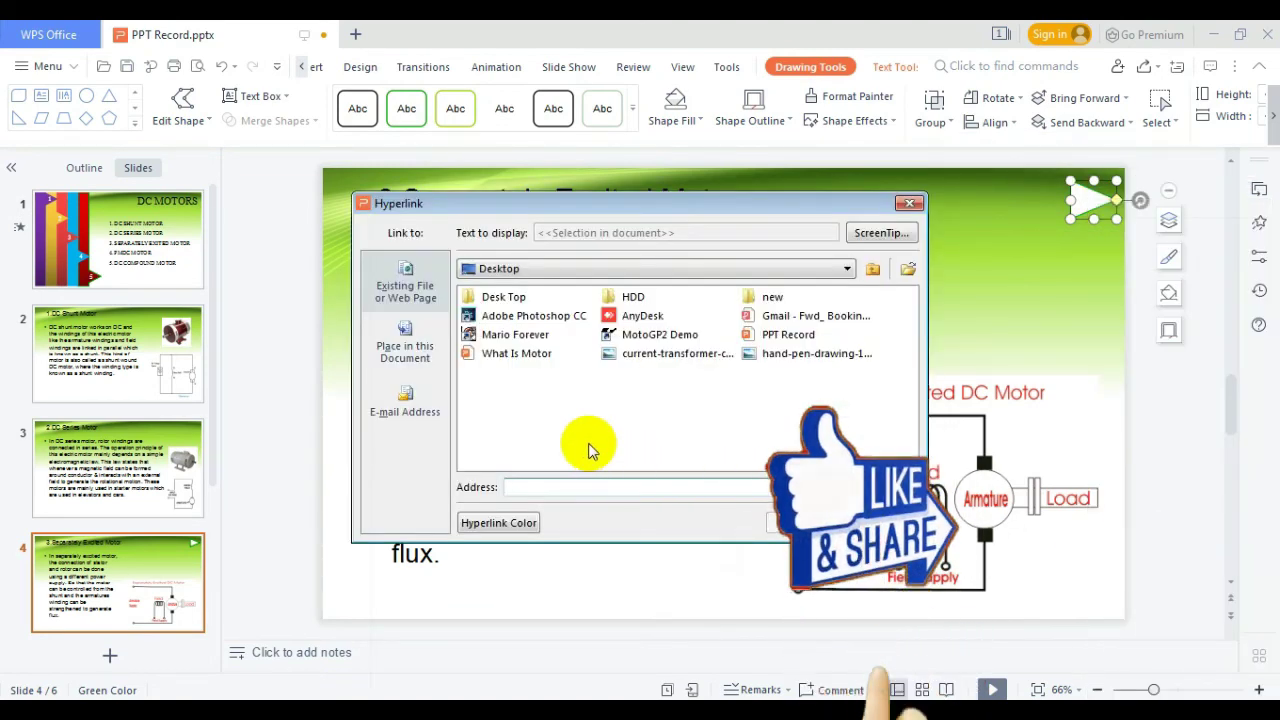
{"action": "left_click", "coordinate": [404, 343]}
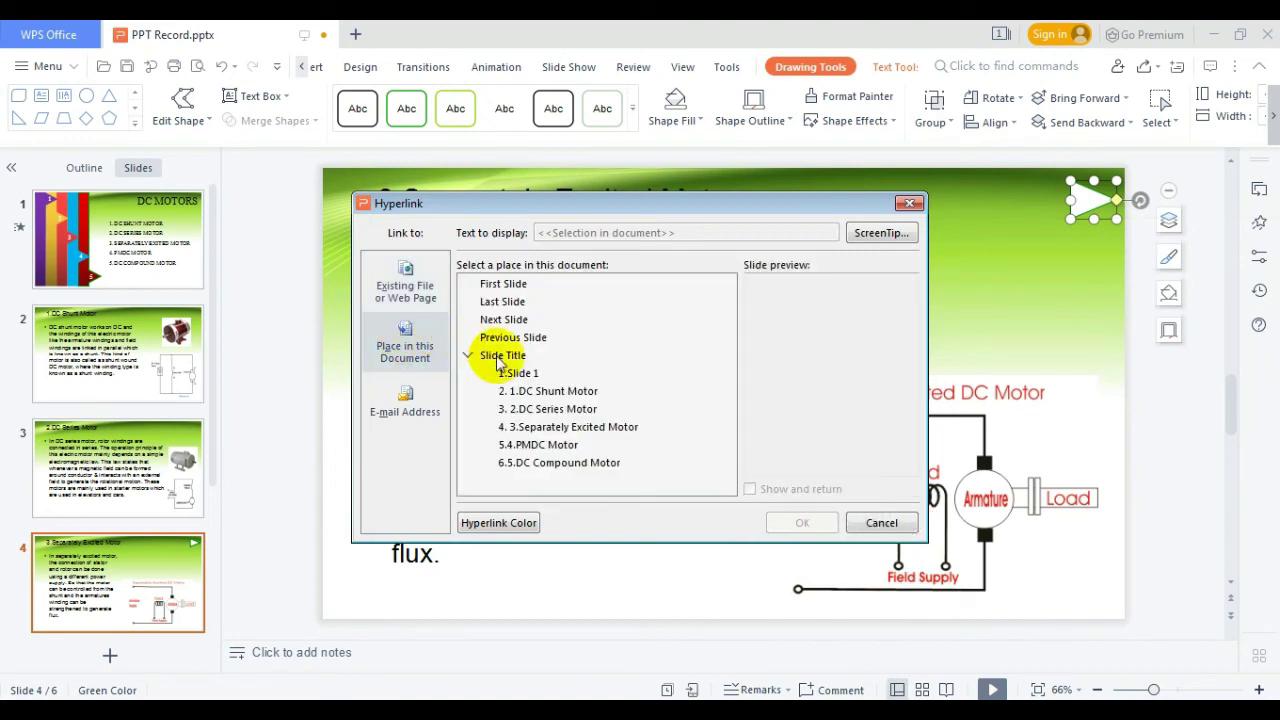
{"action": "left_click", "coordinate": [522, 373]}
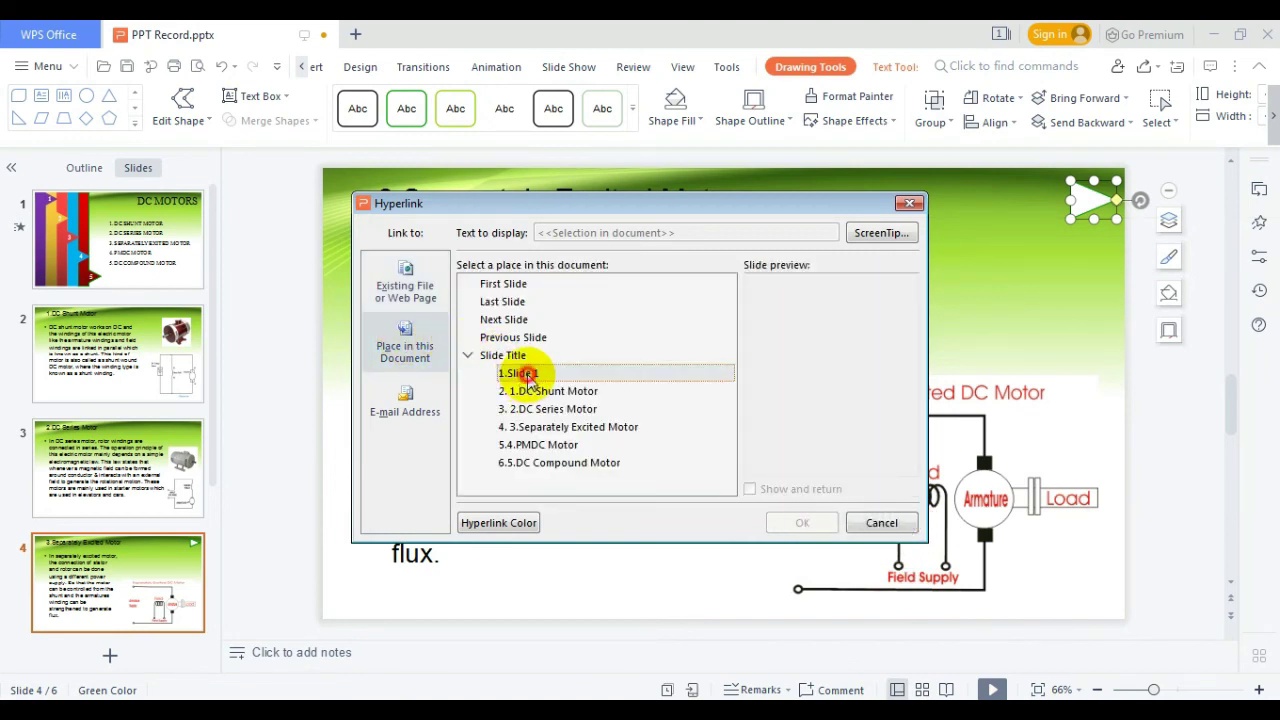
{"action": "left_click", "coordinate": [801, 521]}
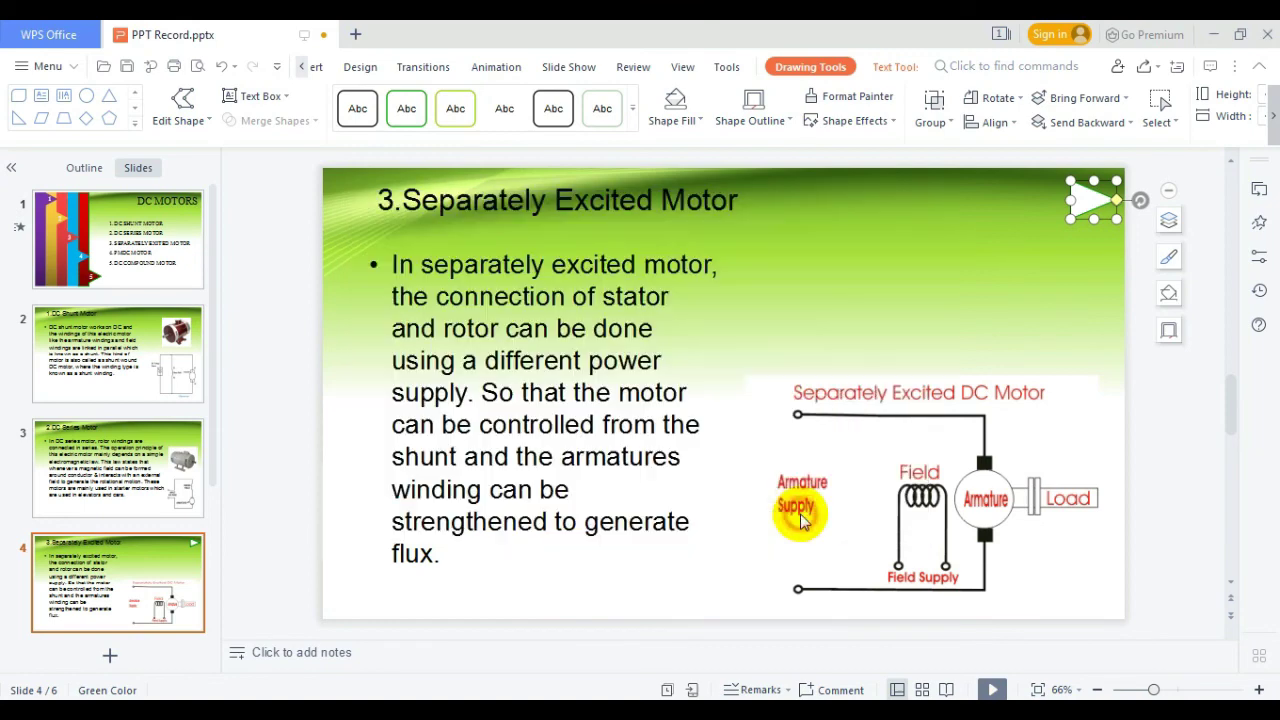
Paste copies of the return arrow onto slide 2 and slide 3 (2.DC Series Motor).
{"action": "left_click", "coordinate": [1079, 240]}
{"action": "scroll", "coordinate": [1081, 274], "scroll_direction": "up", "scroll_amount": 2}
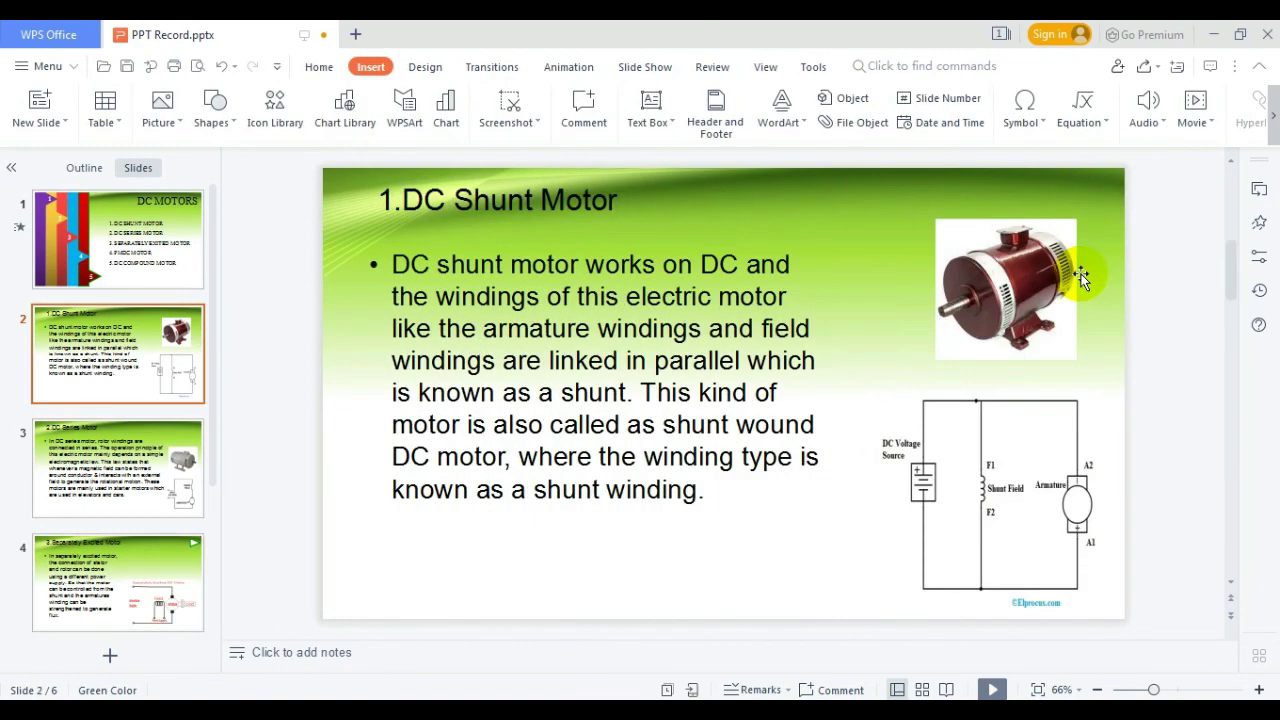
{"action": "scroll", "coordinate": [1071, 314], "scroll_direction": "down", "scroll_amount": 2}
{"action": "left_click", "coordinate": [1087, 204]}
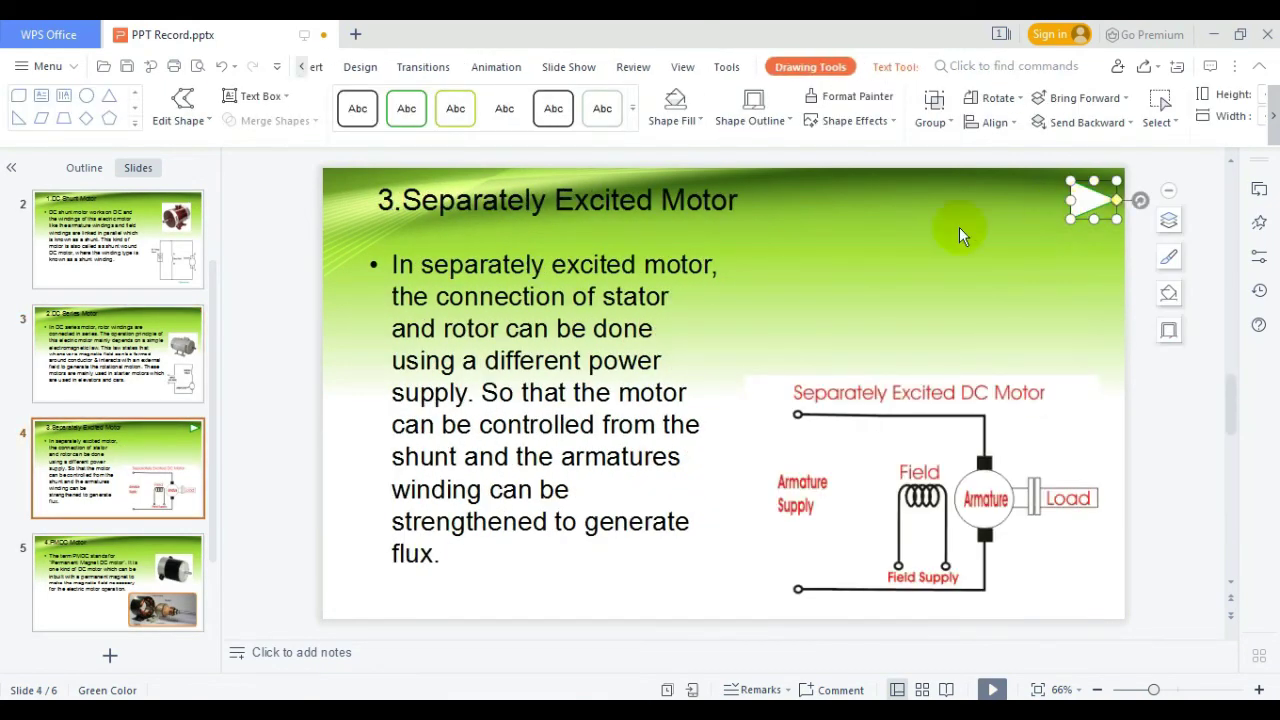
{"action": "scroll", "coordinate": [100, 357], "scroll_direction": "up", "scroll_amount": 2}
{"action": "left_click", "coordinate": [100, 357]}
{"action": "key", "text": "ctrl+v"}
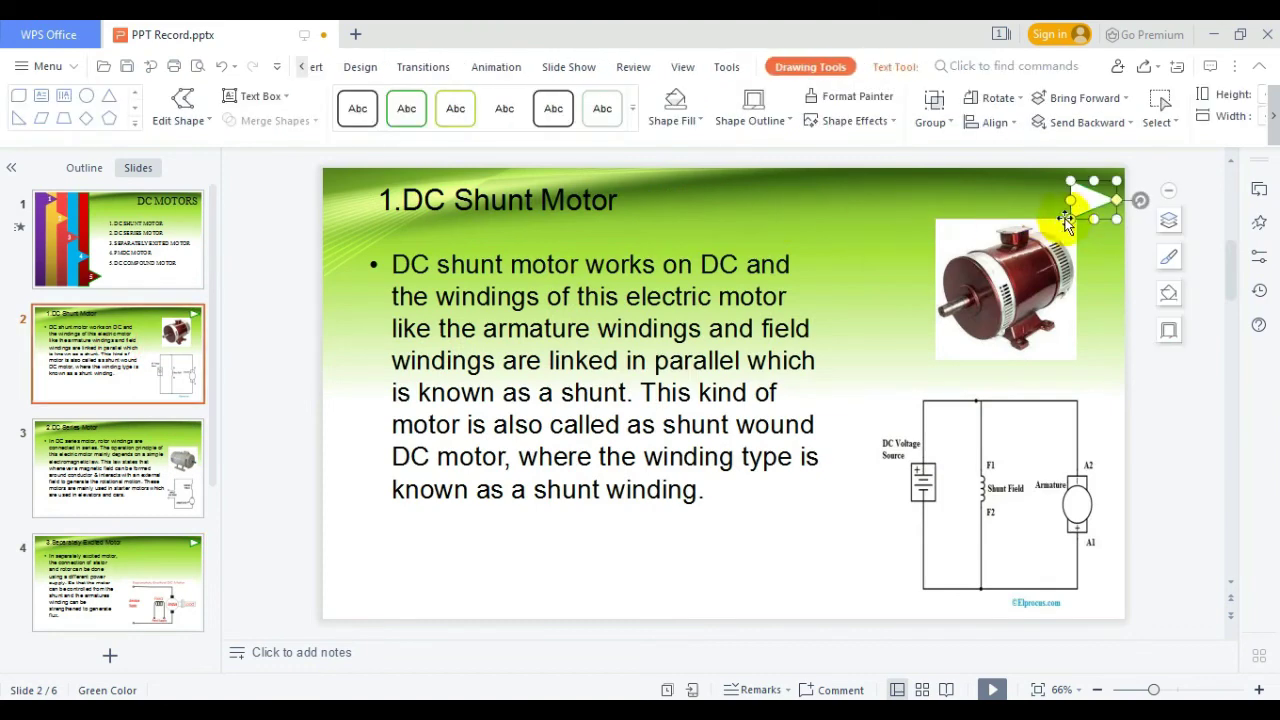
{"action": "left_click", "coordinate": [102, 488]}
{"action": "key", "text": "ctrl+v"}
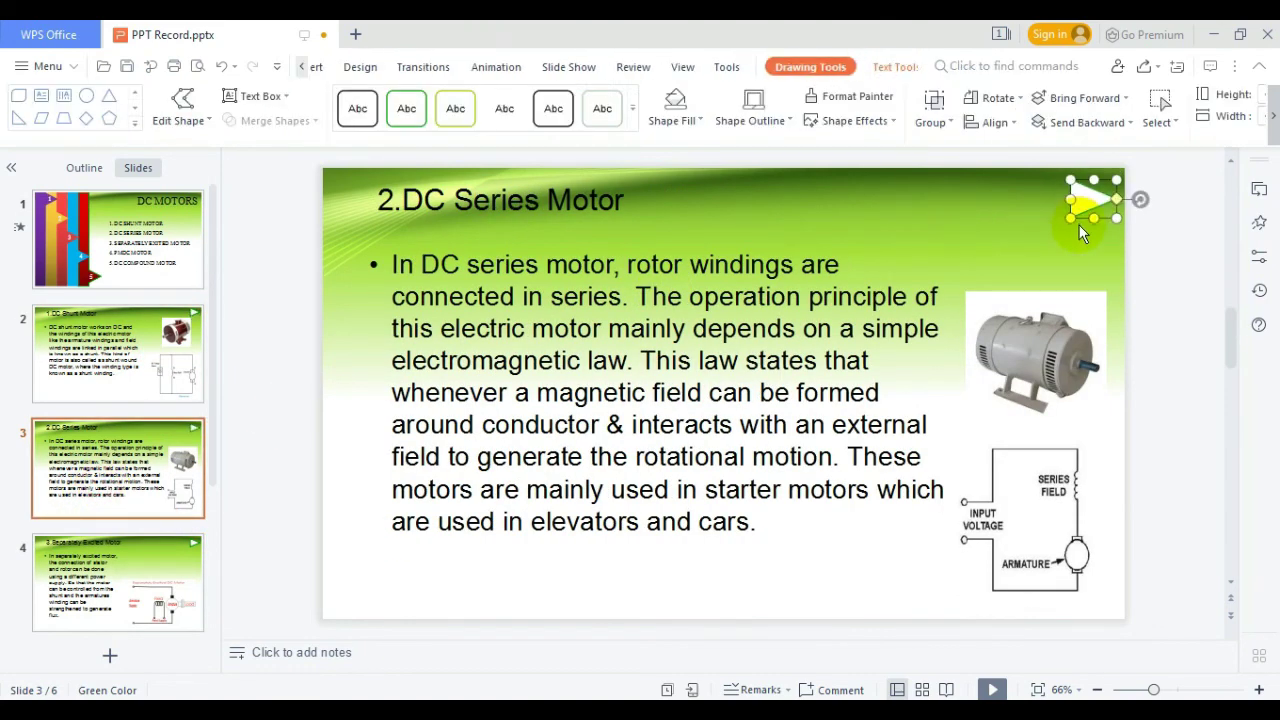
Paste the return arrow onto slides 5 (4.PMDC Motor) and 6 (5.DC Compound Motor), then go to the title slide.
{"action": "left_click", "coordinate": [150, 600]}
{"action": "scroll", "coordinate": [140, 520], "scroll_direction": "down", "scroll_amount": 2}
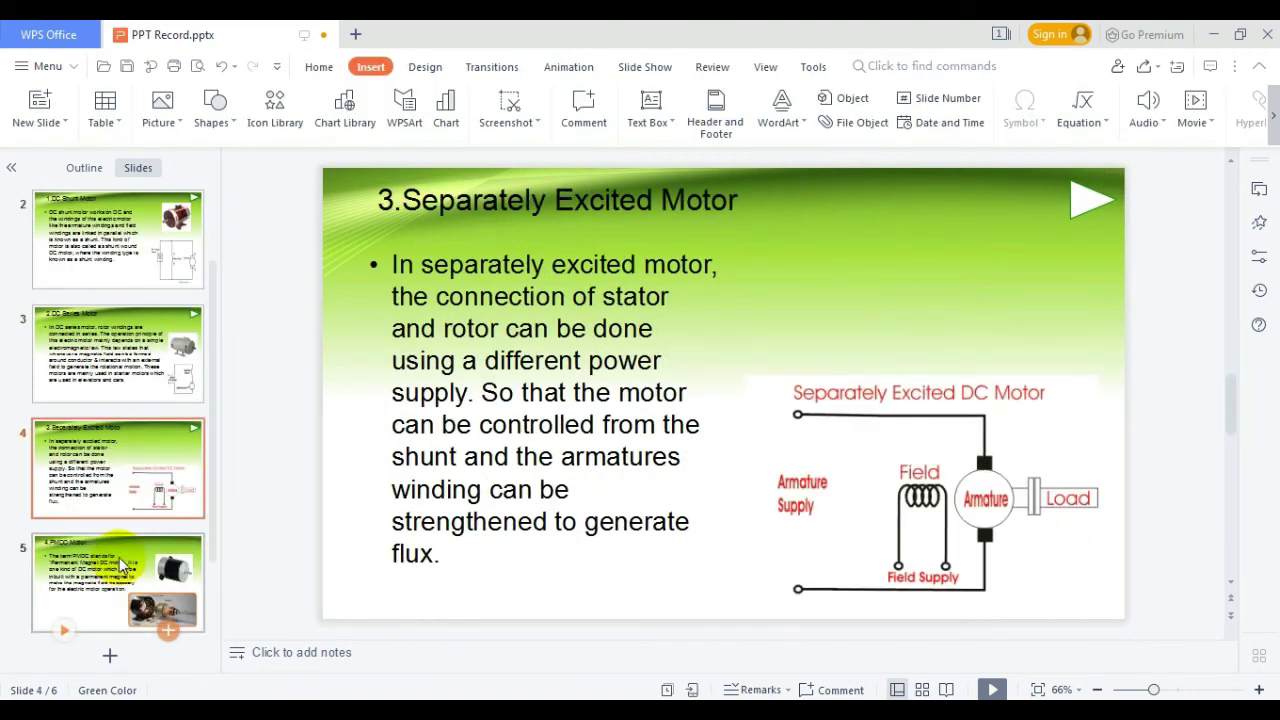
{"action": "left_click", "coordinate": [138, 497]}
{"action": "key", "text": "ctrl+v"}
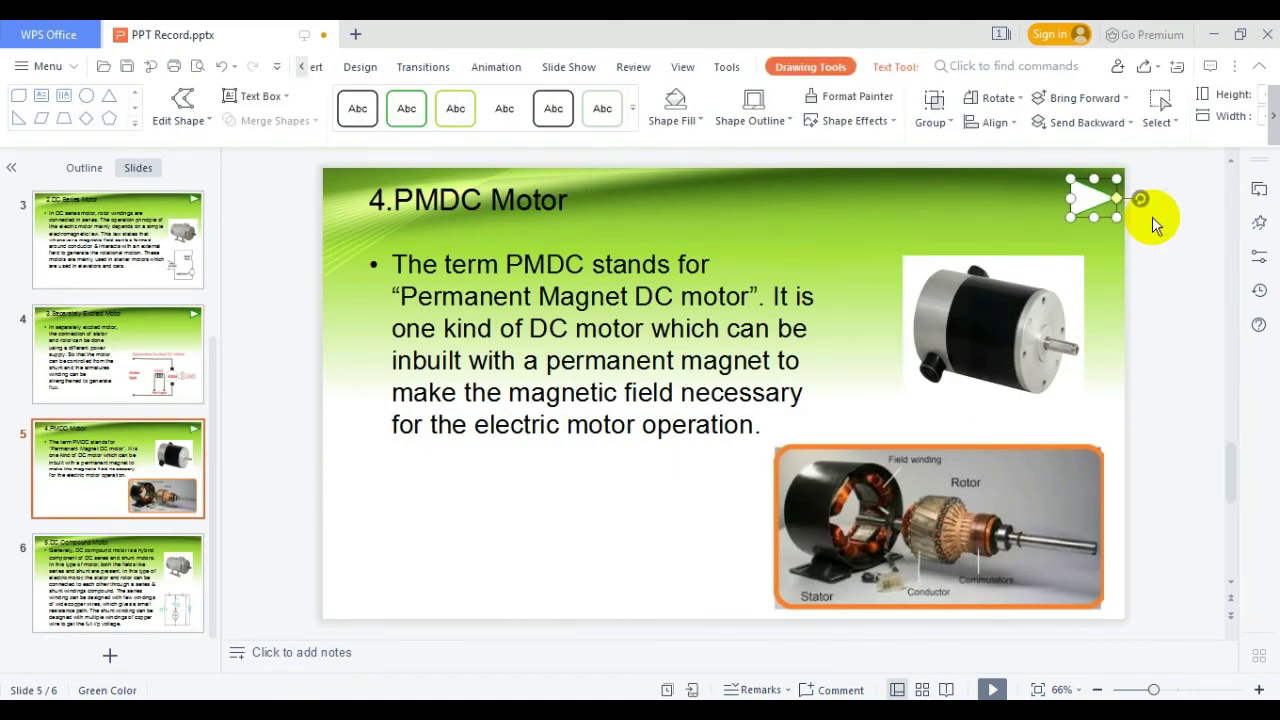
{"action": "key", "text": "Page_Down"}
{"action": "key", "text": "ctrl+v"}
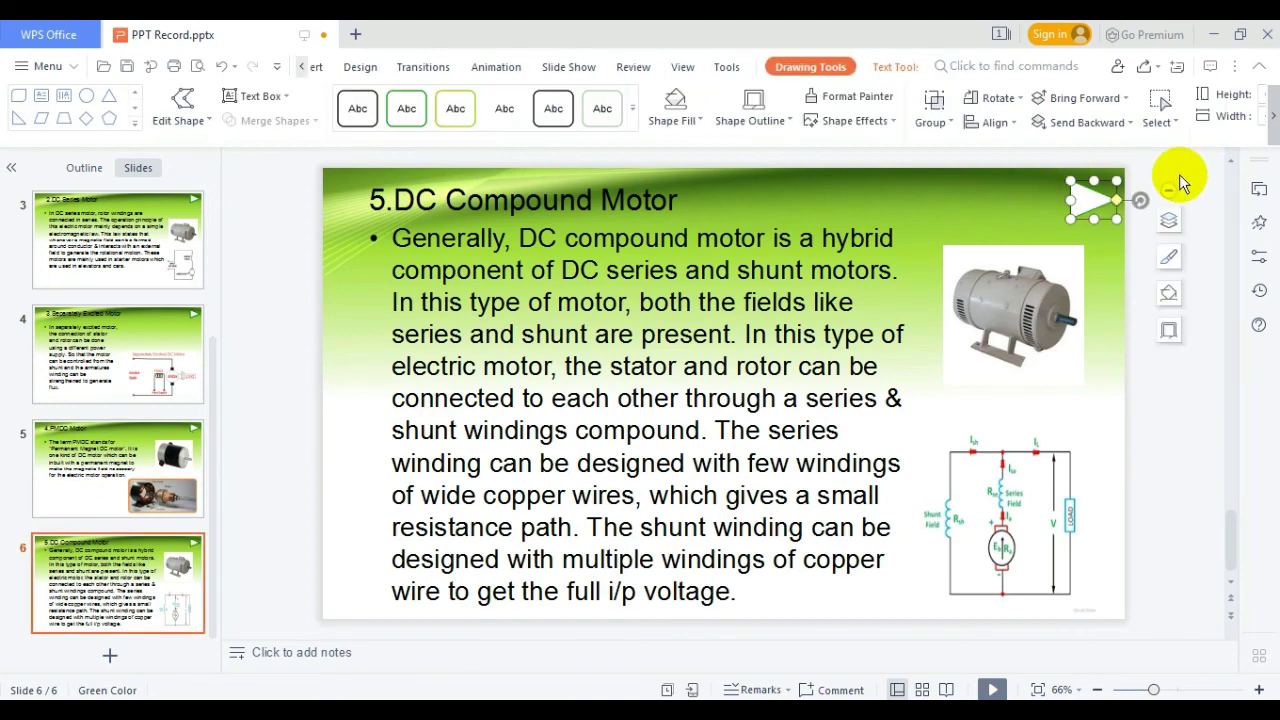
{"action": "left_click", "coordinate": [607, 398]}
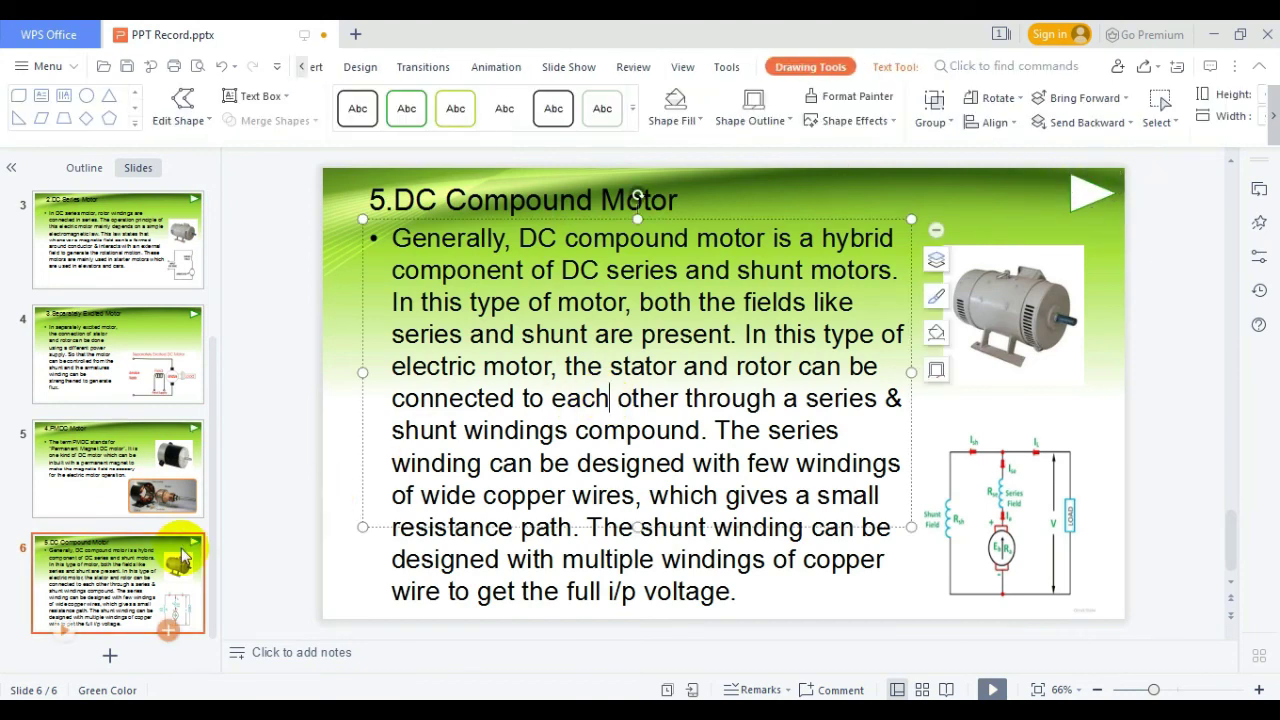
{"action": "scroll", "coordinate": [175, 548], "scroll_direction": "up", "scroll_amount": 2}
{"action": "left_click", "coordinate": [194, 266]}
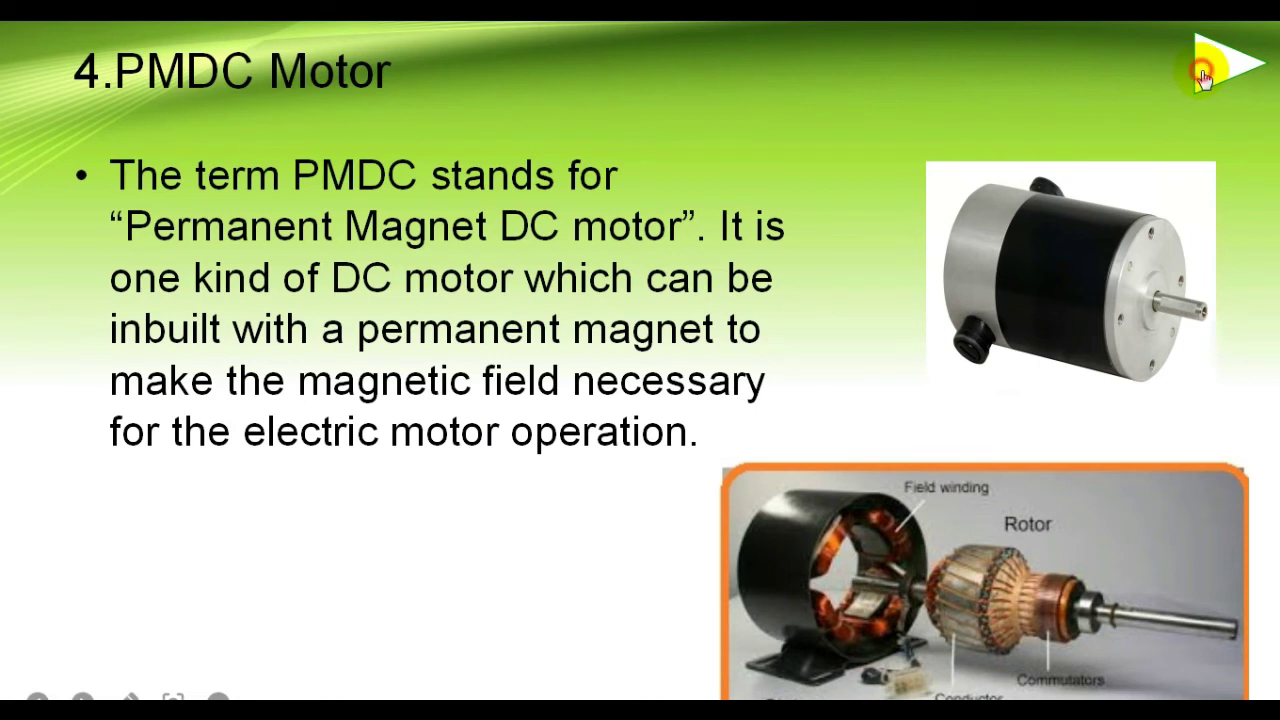
{"action": "left_click", "coordinate": [1203, 76]}
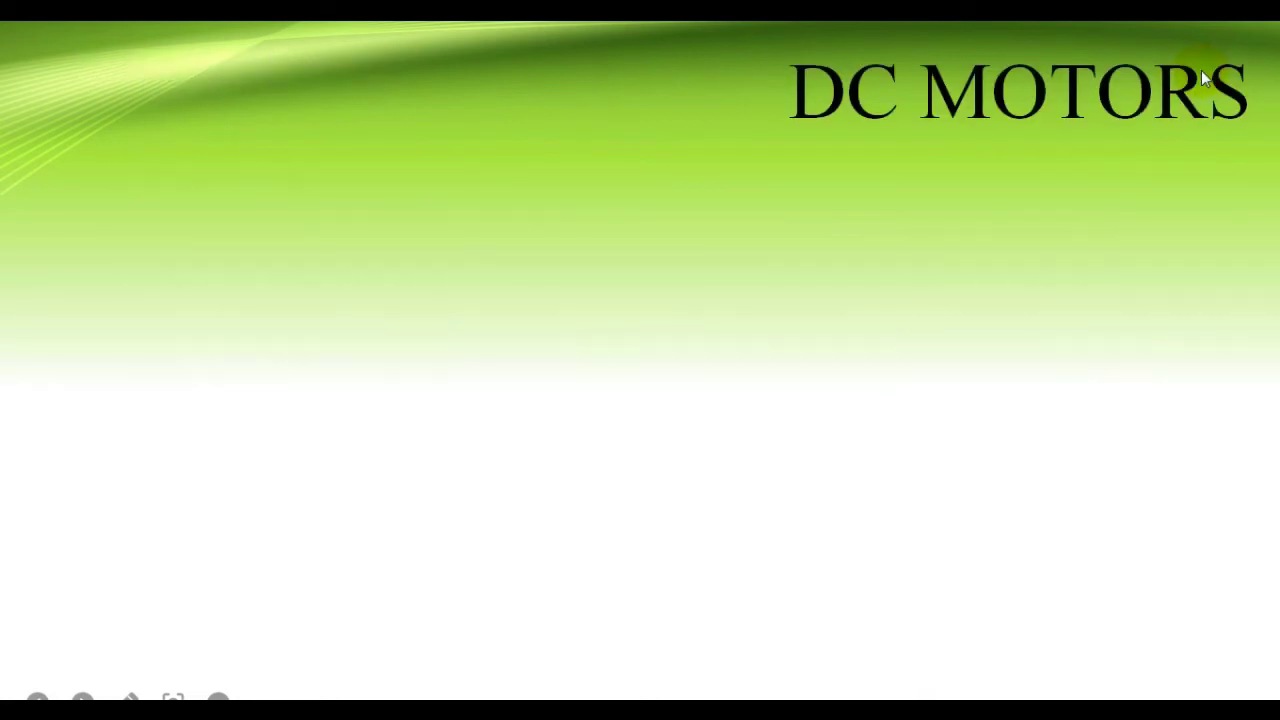
{"action": "left_click", "coordinate": [704, 298]}
{"action": "left_click", "coordinate": [704, 298]}
{"action": "left_click", "coordinate": [704, 298]}
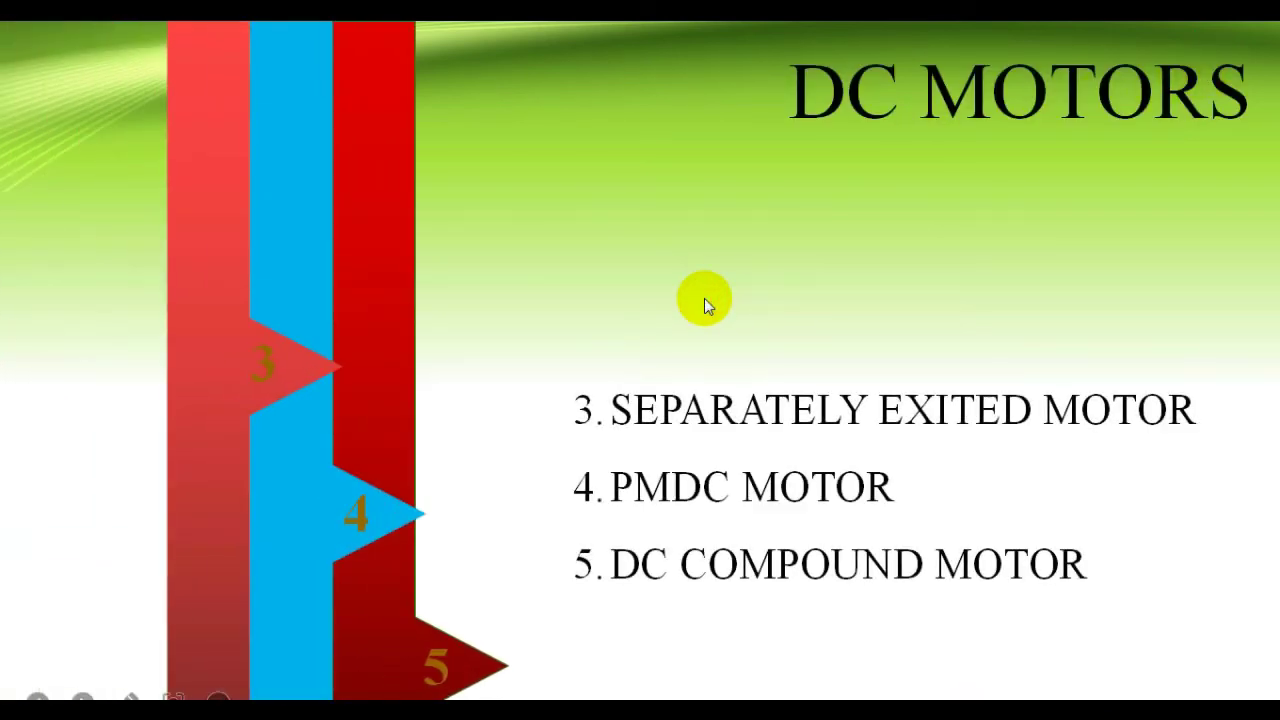
{"action": "left_click", "coordinate": [704, 298]}
{"action": "left_click", "coordinate": [704, 298]}
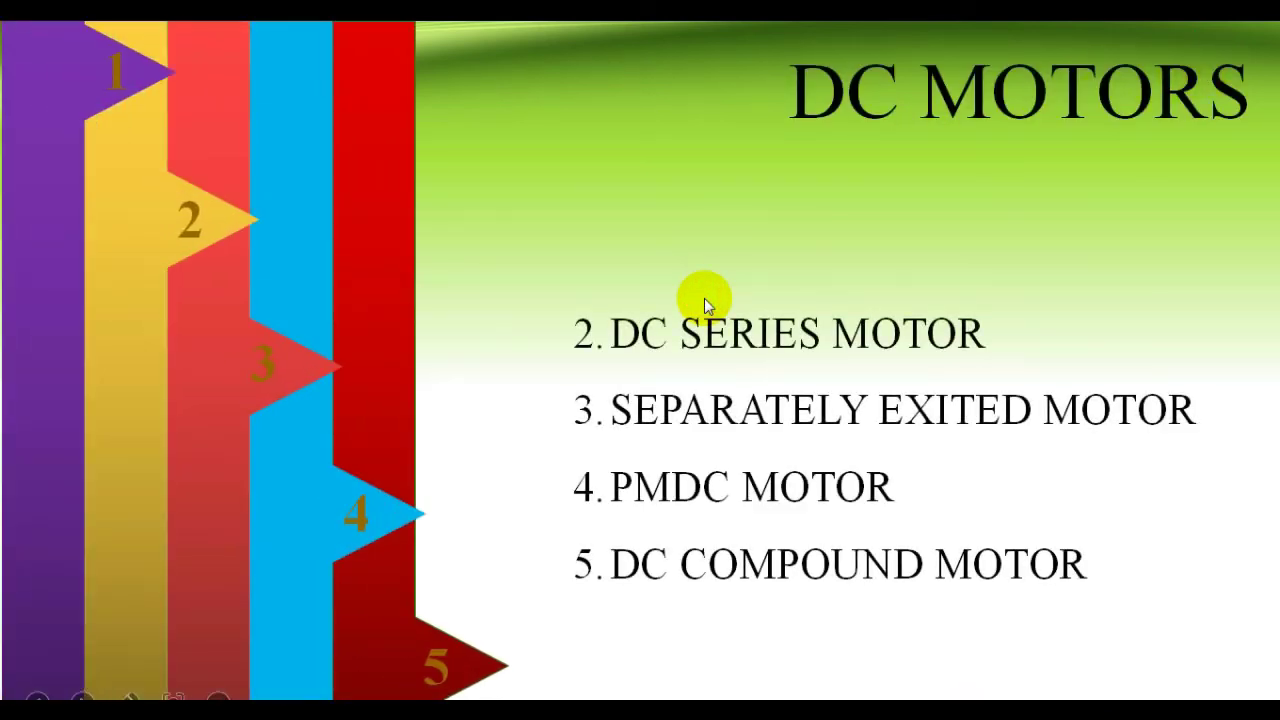
{"action": "left_click", "coordinate": [437, 672]}
{"action": "left_click", "coordinate": [1207, 80]}
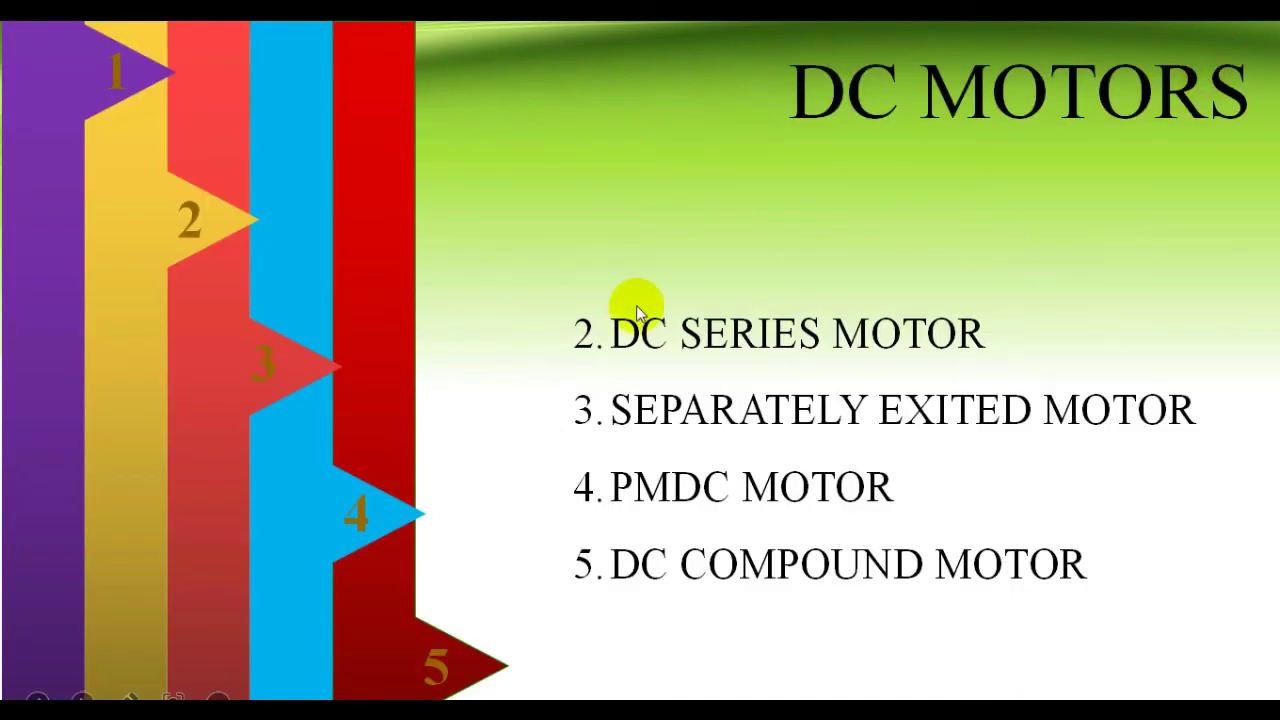
{"action": "left_click", "coordinate": [365, 533]}
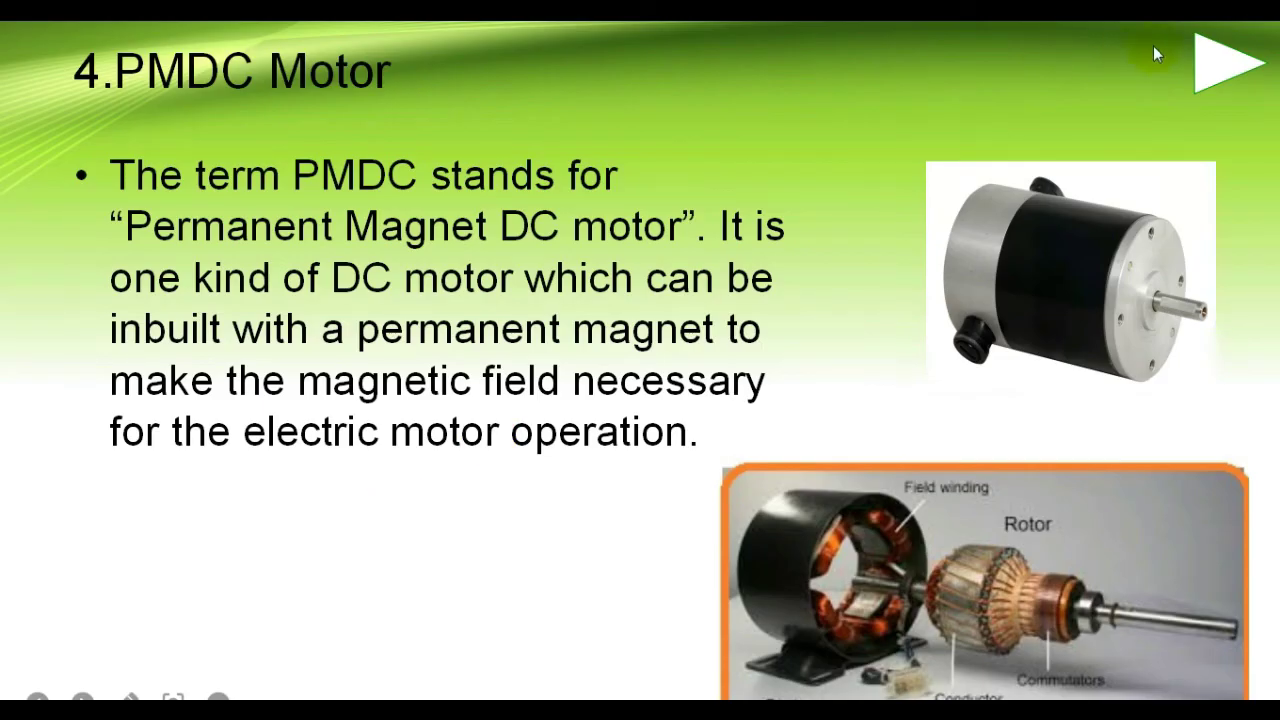
{"action": "left_click", "coordinate": [1210, 62]}
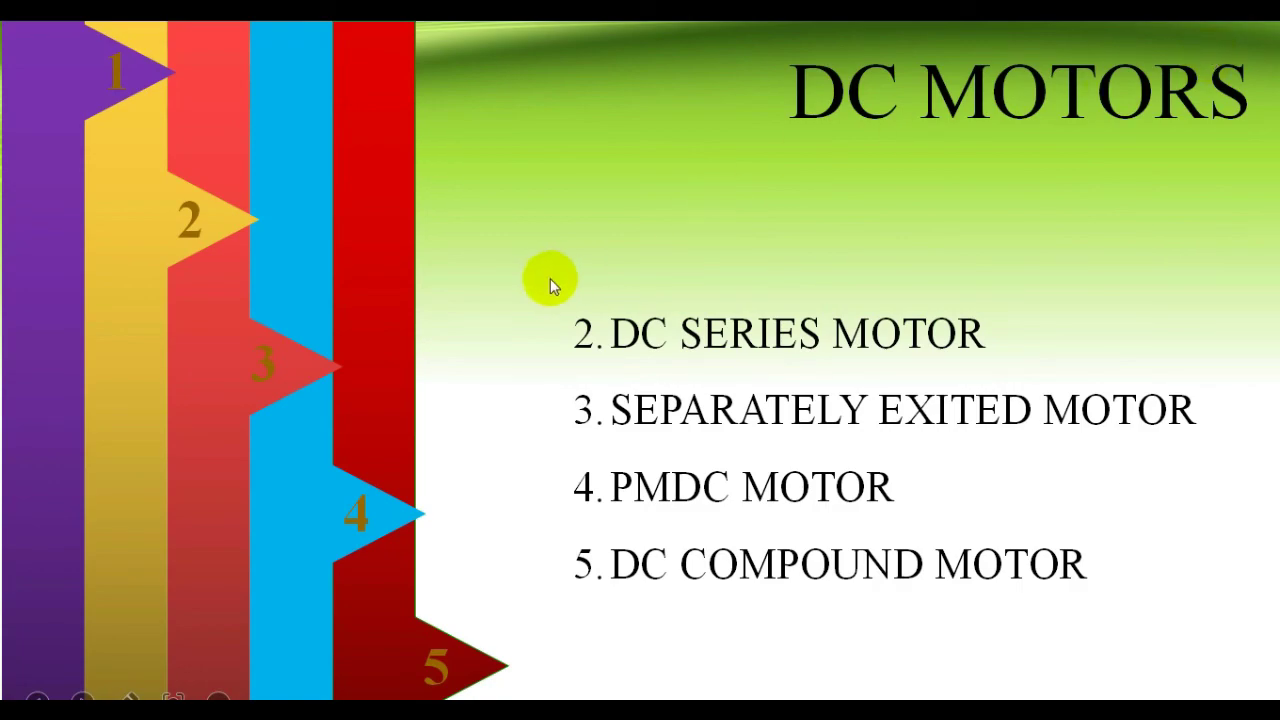
{"action": "left_click", "coordinate": [265, 357]}
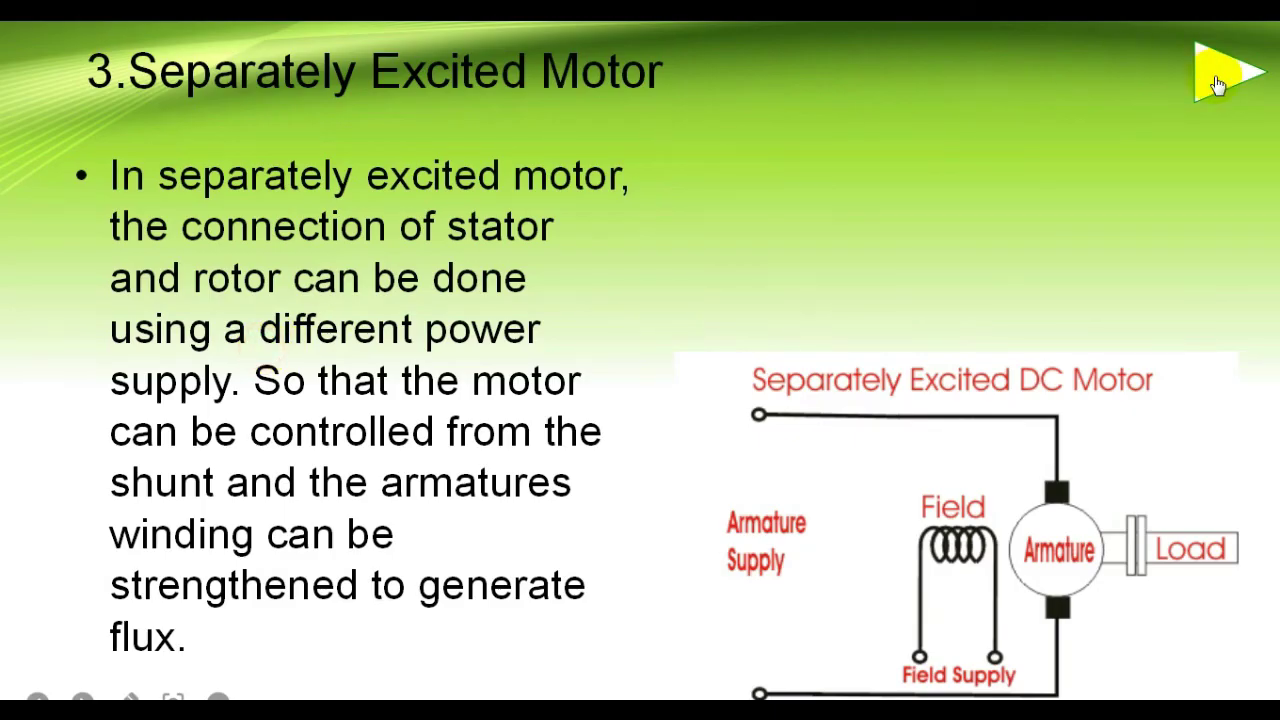
{"action": "left_click", "coordinate": [1217, 85]}
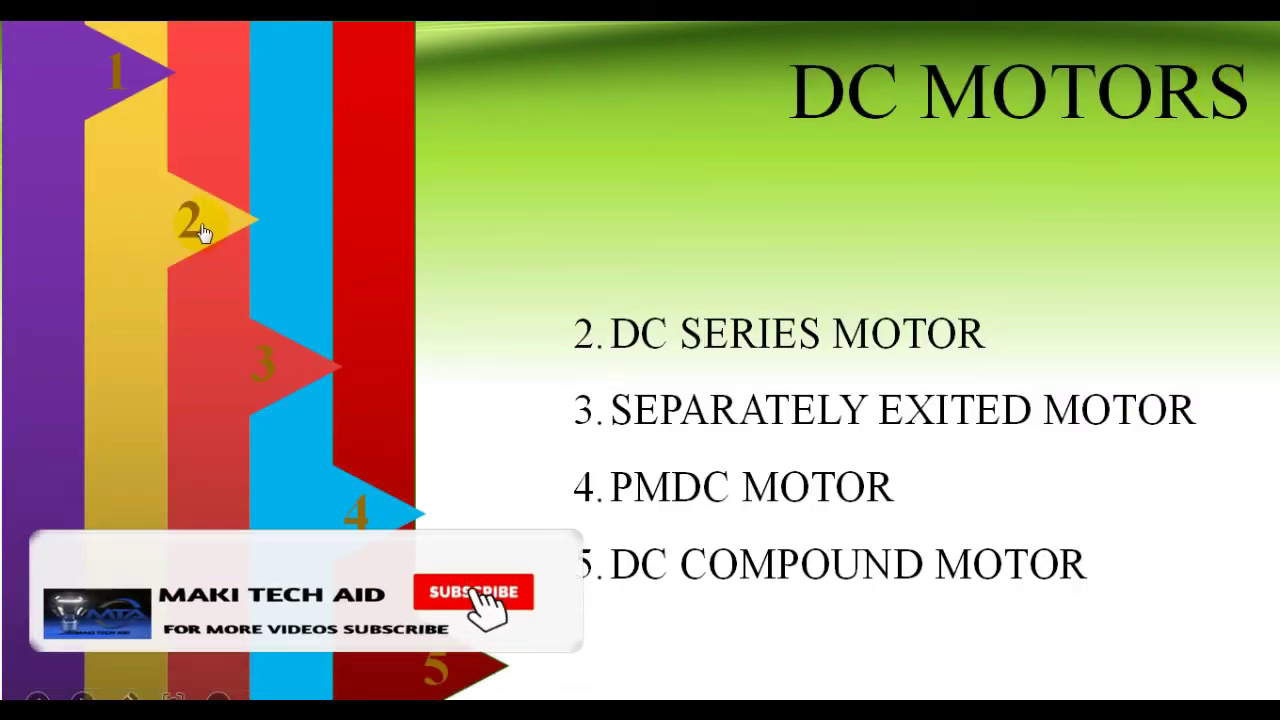
{"action": "left_click", "coordinate": [200, 232]}
{"action": "left_click", "coordinate": [1210, 70]}
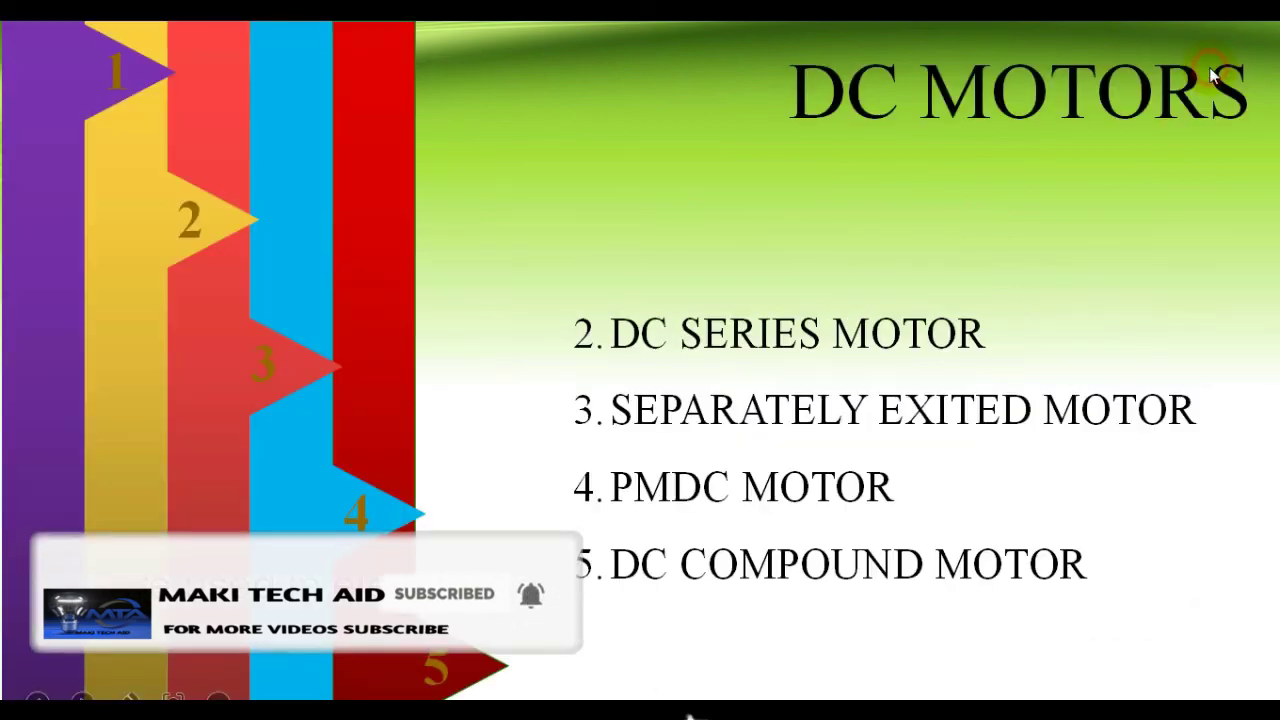
{"action": "left_click", "coordinate": [114, 75]}
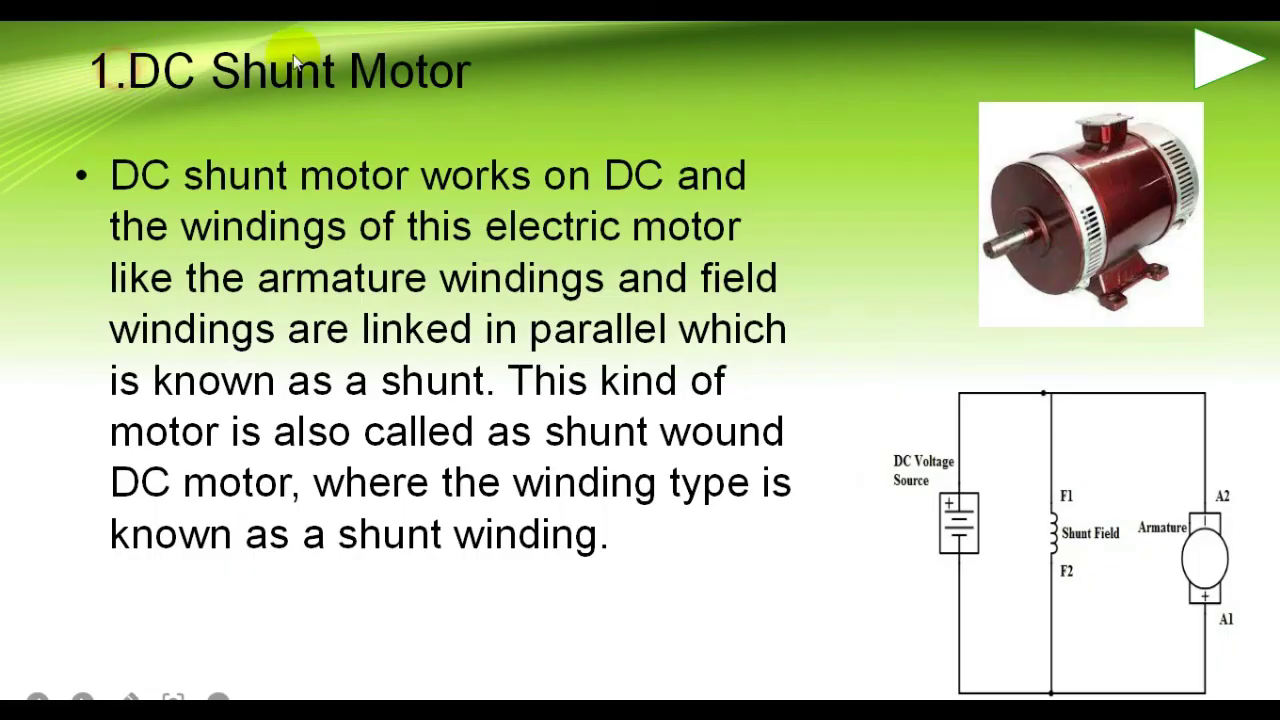
{"action": "left_click", "coordinate": [1216, 66]}
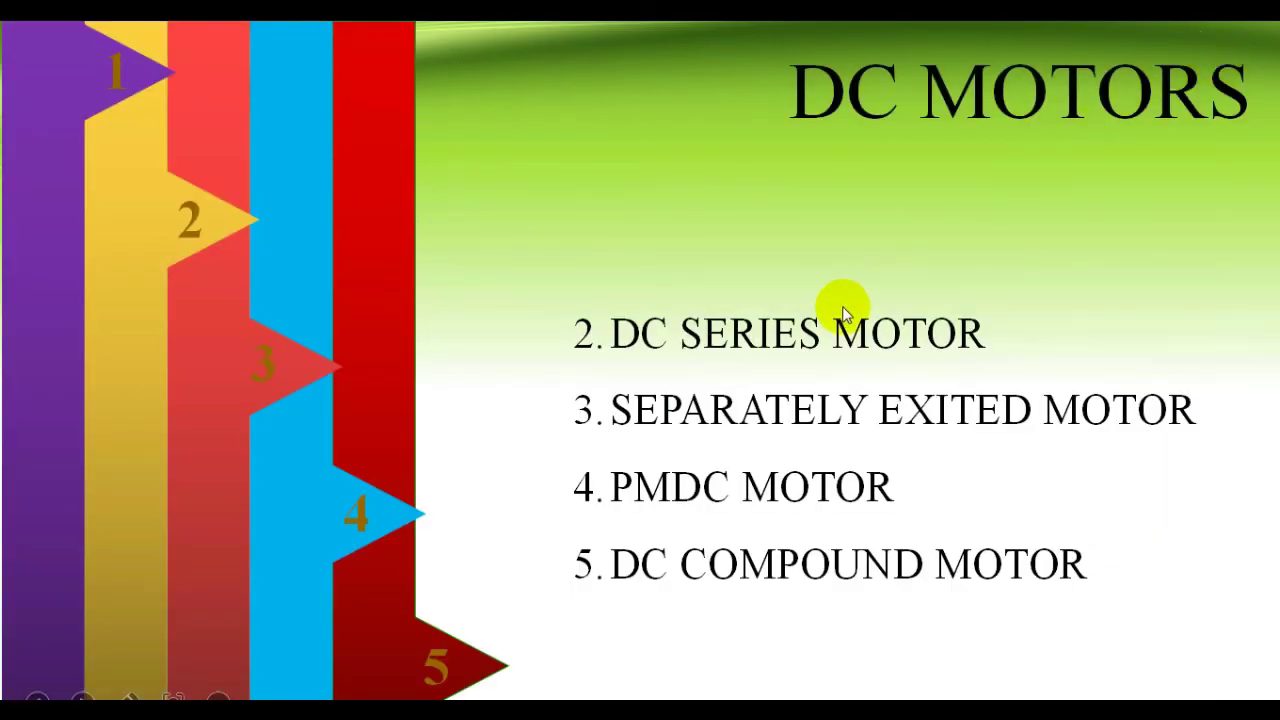
{"action": "key", "text": "Escape"}
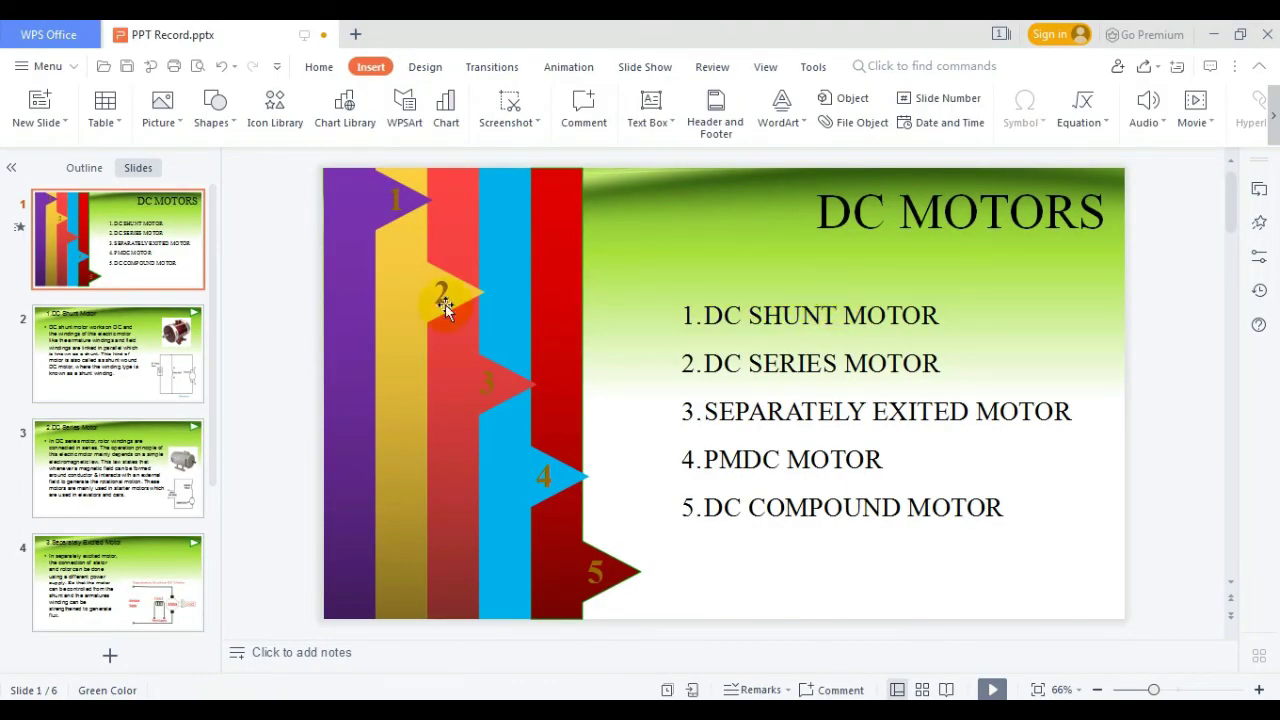